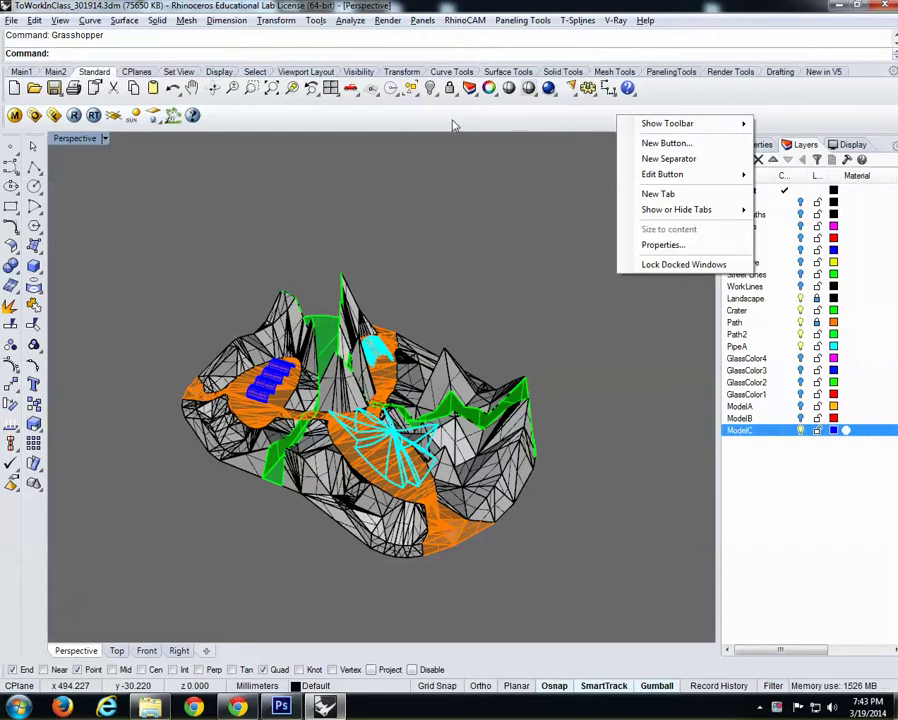
- Check in the list of available toolbars whether the New V-Ray For Rhino toolbar is shown
{"action": "mouse_move", "coordinate": [694, 128]}
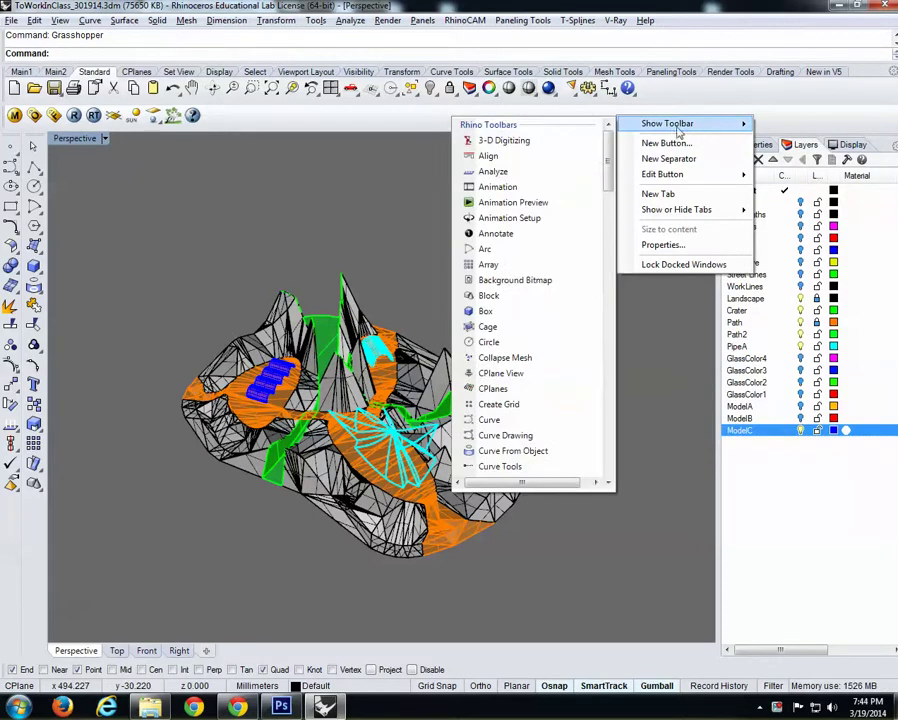
{"action": "right_click", "coordinate": [656, 119]}
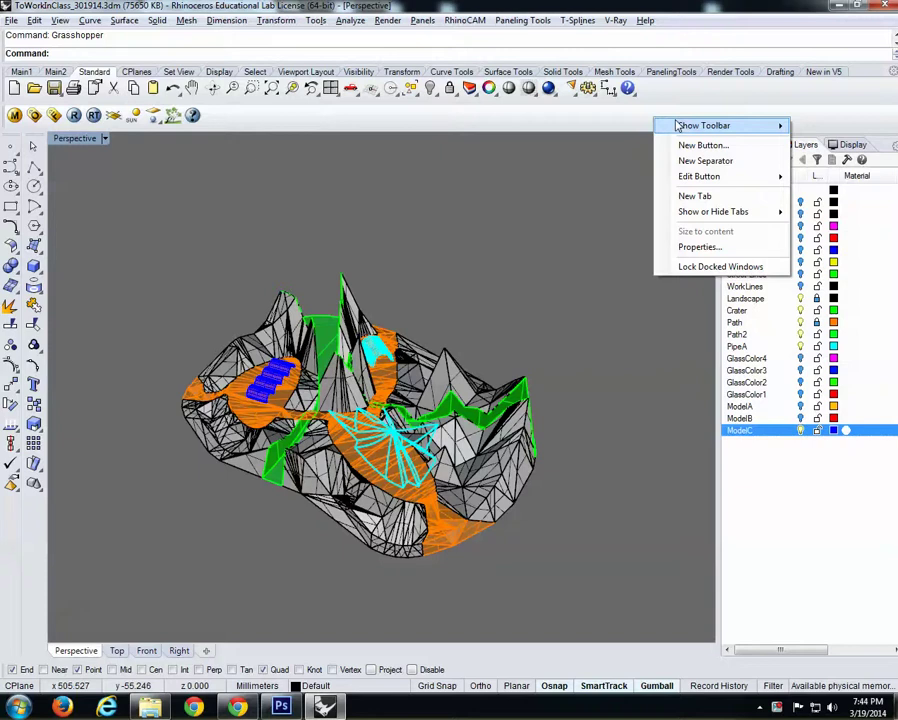
{"action": "mouse_move", "coordinate": [677, 125]}
{"action": "left_click_drag", "start_coordinate": [645, 150], "coordinate": [645, 455]}
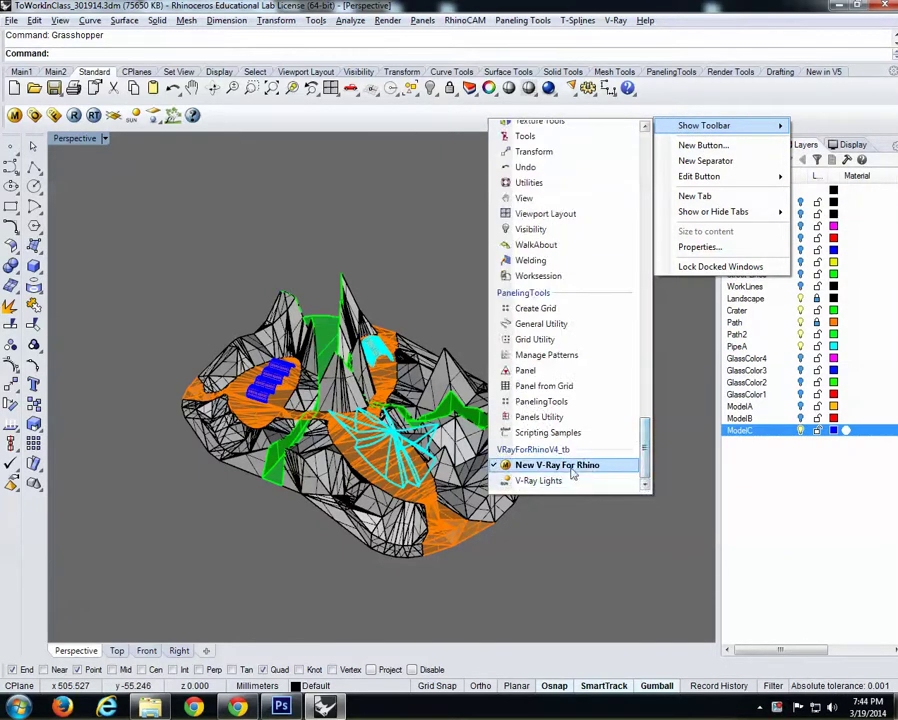
{"action": "left_click", "coordinate": [316, 259]}
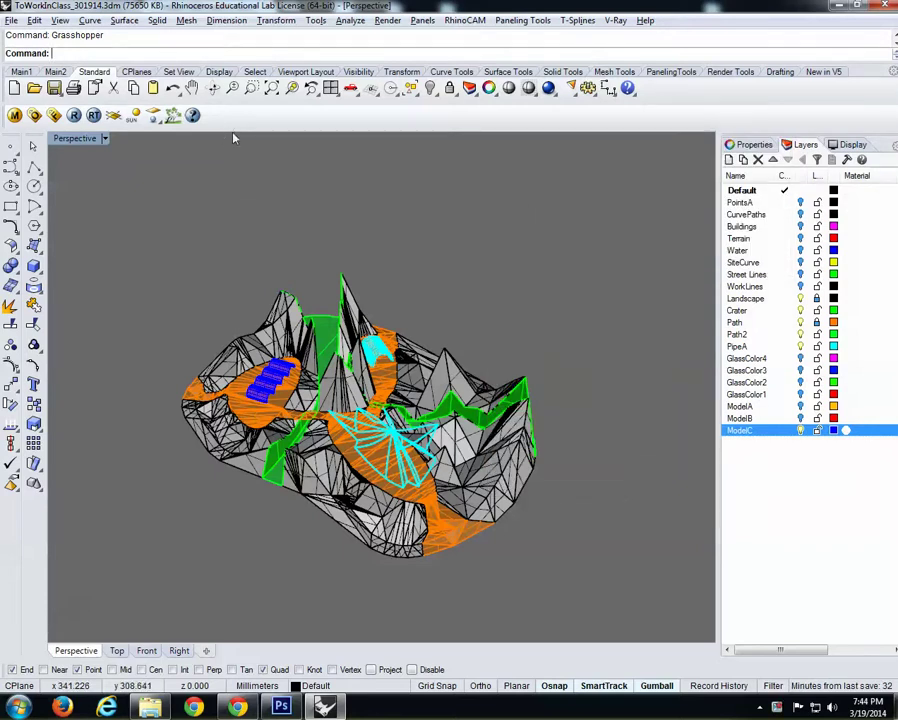
- Examine the landscape model, its orange path and the cyan pipe structure from several angles and distances in the Perspective view
{"action": "right_click_drag", "start_coordinate": [560, 230], "coordinate": [400, 410]}
{"action": "scroll", "coordinate": [368, 395], "scroll_direction": "up", "scroll_amount": 5}
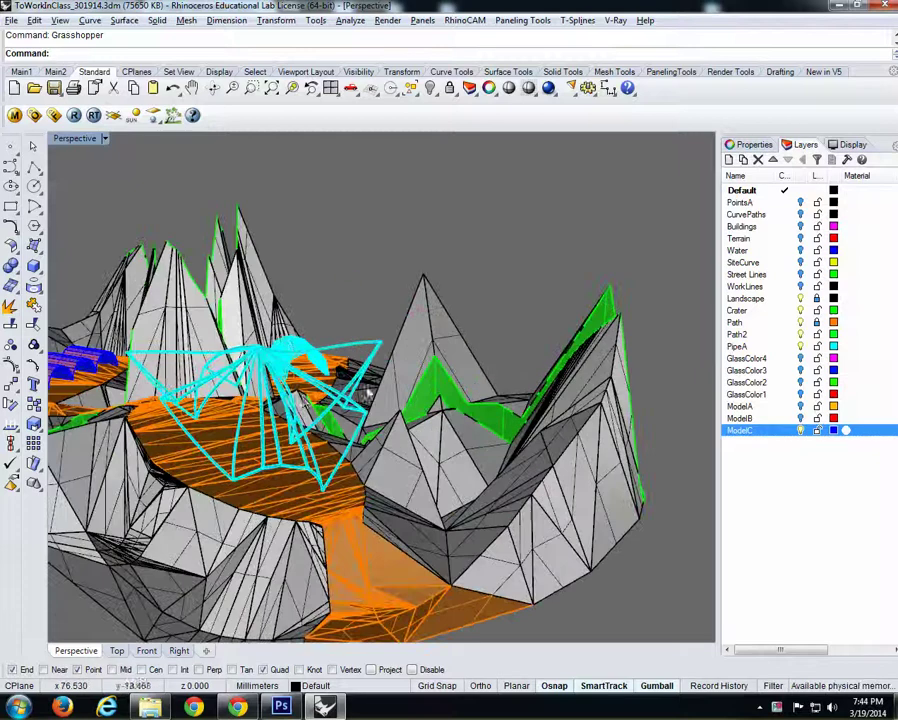
{"action": "scroll", "coordinate": [368, 395], "scroll_direction": "up", "scroll_amount": 1}
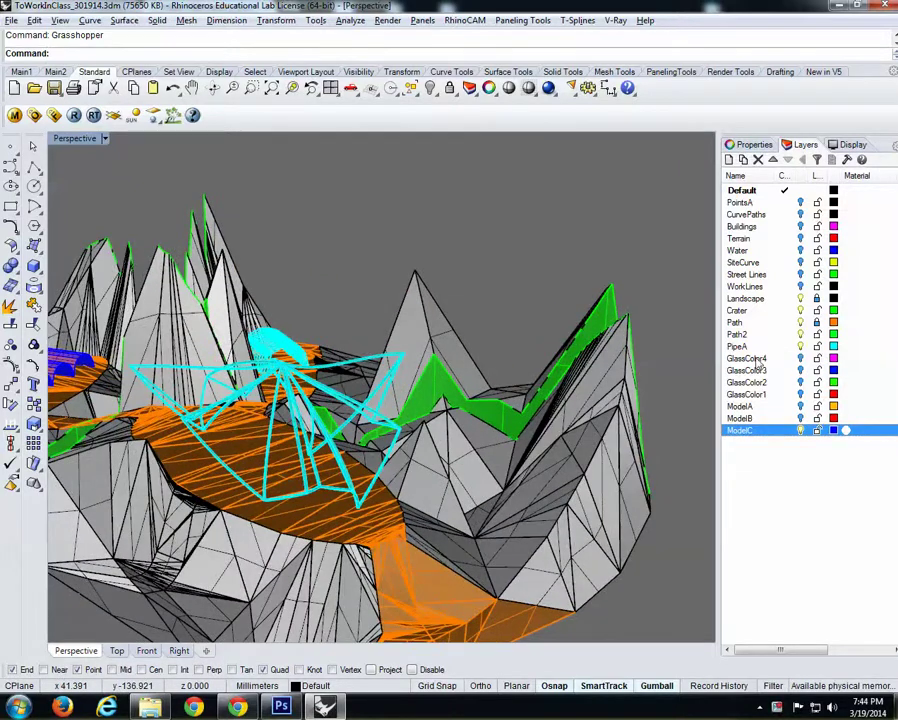
{"action": "scroll", "coordinate": [272, 282], "scroll_direction": "down", "scroll_amount": 6}
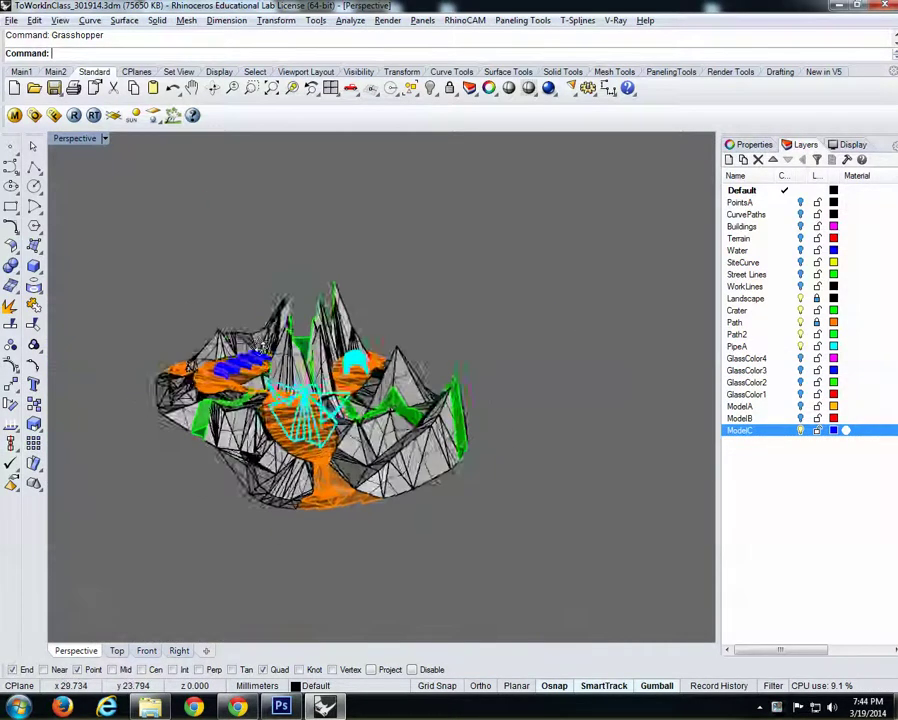
{"action": "right_click_drag", "start_coordinate": [259, 347], "coordinate": [191, 419]}
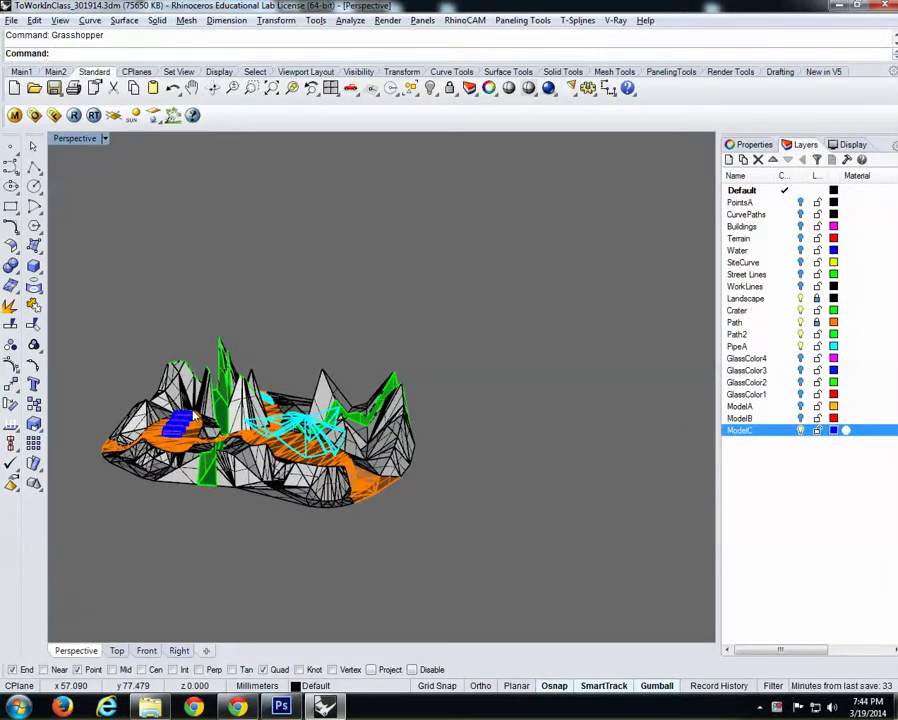
{"action": "right_click_drag", "start_coordinate": [188, 406], "coordinate": [224, 385]}
{"action": "scroll", "coordinate": [164, 423], "scroll_direction": "up", "scroll_amount": 8}
{"action": "scroll", "coordinate": [164, 422], "scroll_direction": "down", "scroll_amount": 3}
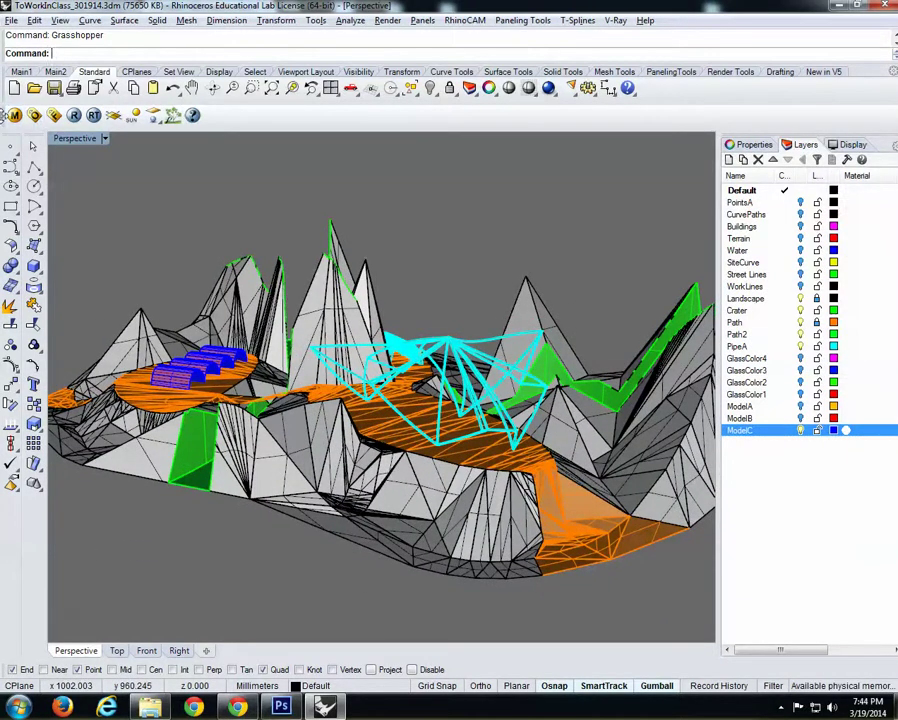
- Float the V-Ray toolbar over the viewport and show the Environment settings in the V-Ray option editor
{"action": "left_click_drag", "start_coordinate": [4, 115], "coordinate": [139, 166]}
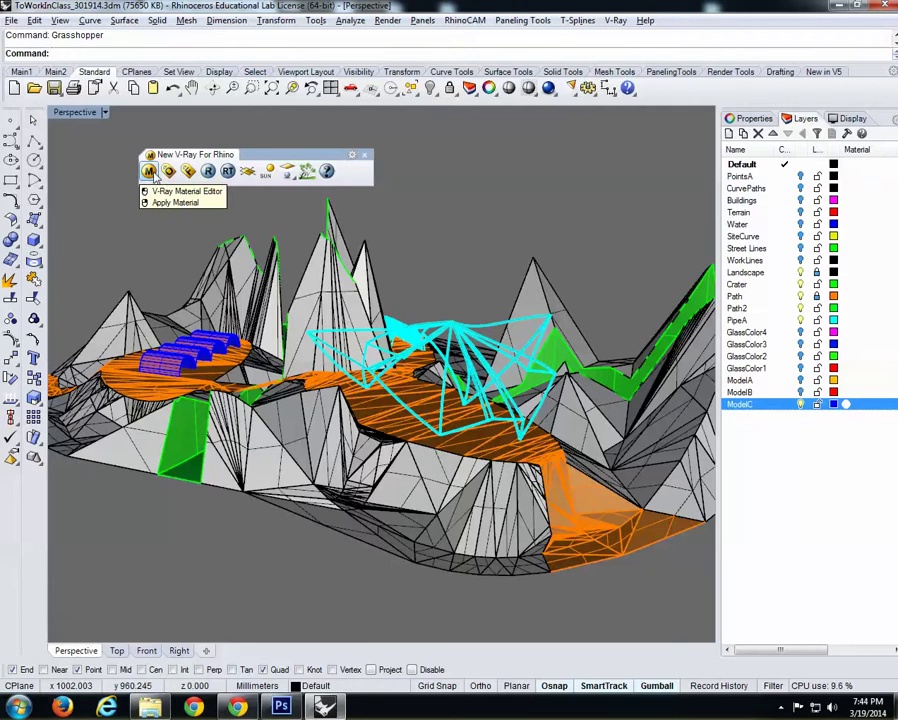
{"action": "left_click", "coordinate": [150, 172]}
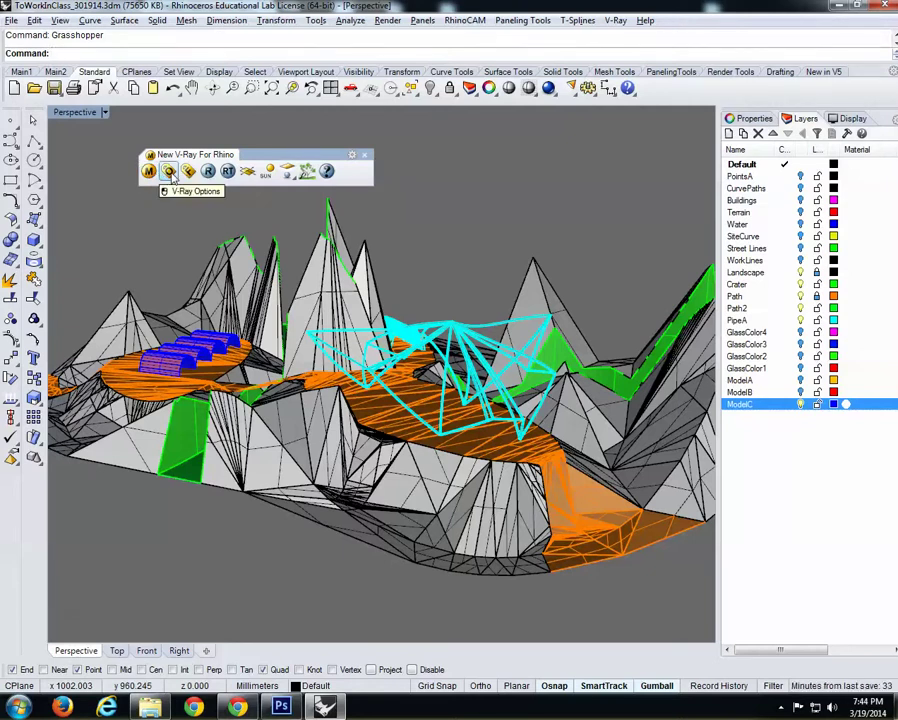
{"action": "left_click", "coordinate": [169, 172]}
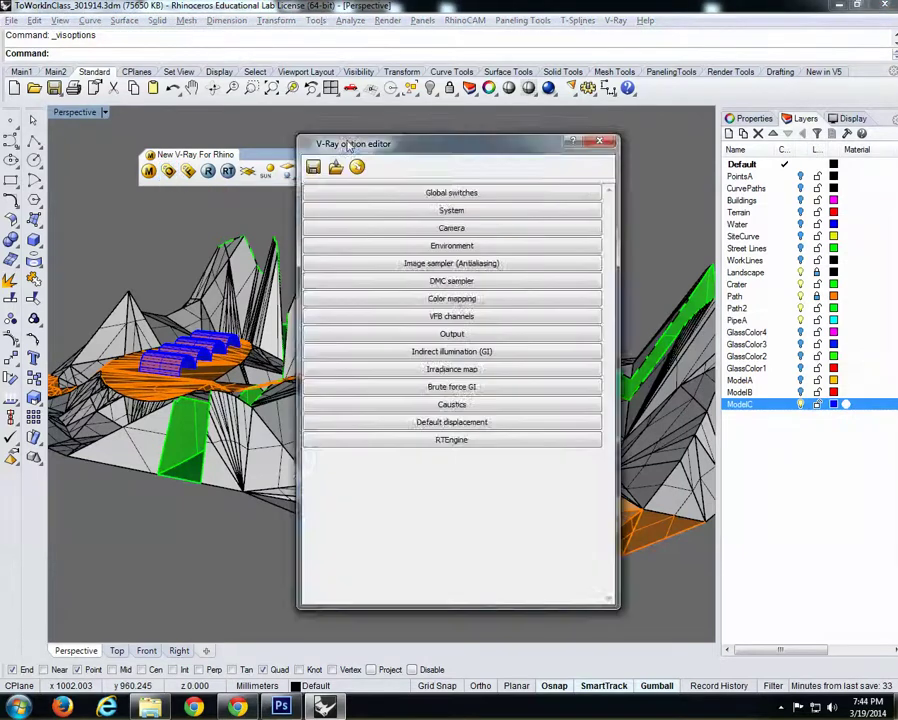
{"action": "left_click_drag", "start_coordinate": [349, 146], "coordinate": [475, 81]}
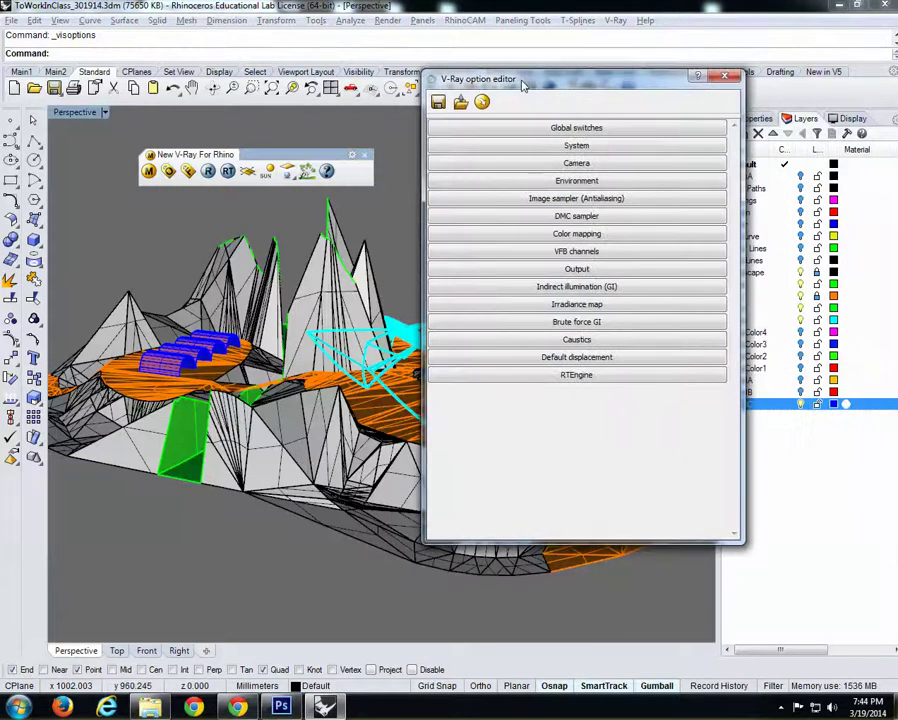
{"action": "left_click", "coordinate": [507, 185]}
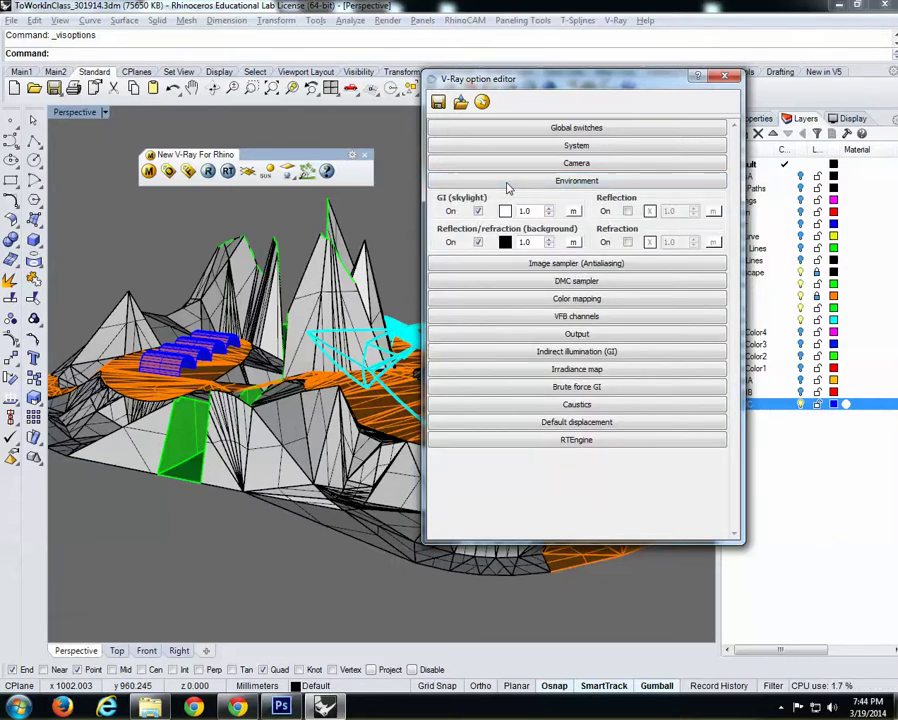
- Switch to Chrome and open the IMPORTANT STUFF folder in the Blackboard course content
{"action": "key", "text": "alt+Tab"}
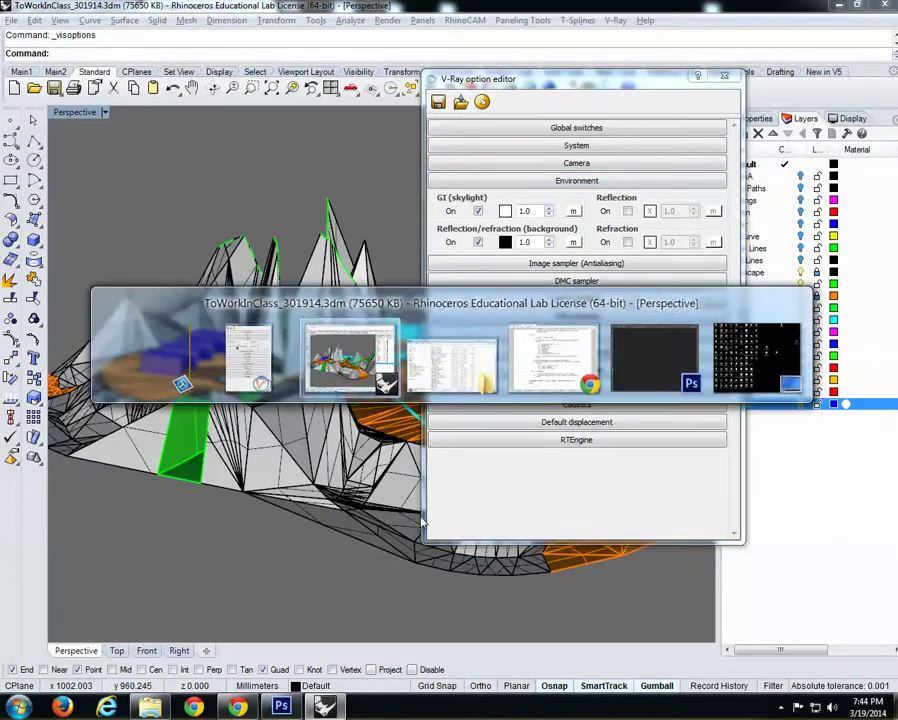
{"action": "key", "text": "alt+Tab"}
{"action": "key", "text": "alt+Tab"}
{"action": "key", "text": "alt+Tab"}
{"action": "key", "text": "alt+Tab"}
{"action": "key", "text": "alt+Tab"}
{"action": "key", "text": "alt+Tab"}
{"action": "key", "text": "alt+Tab"}
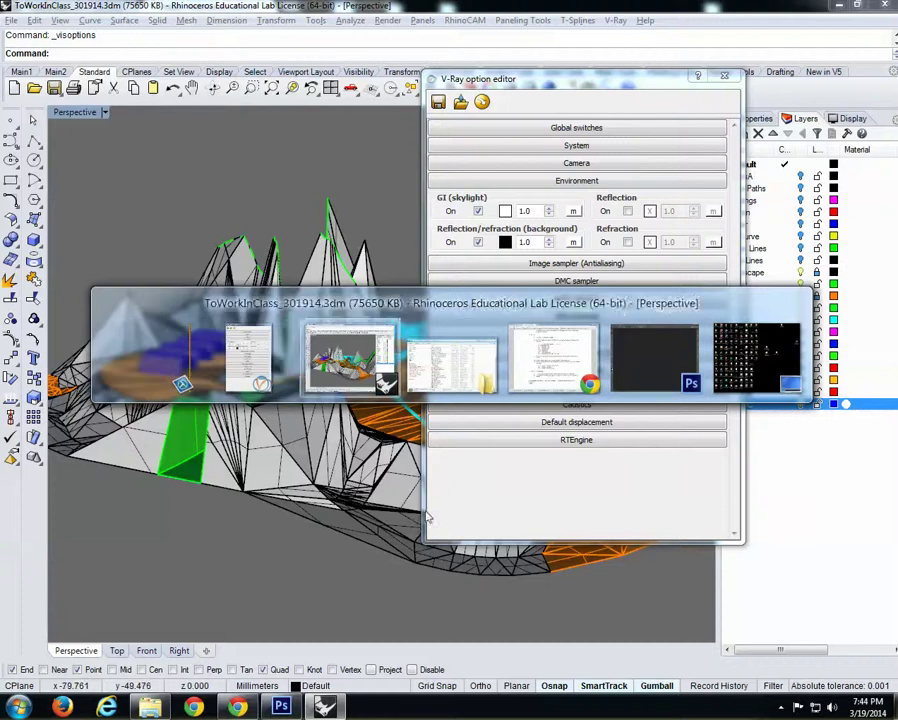
{"action": "key", "text": "alt+Tab"}
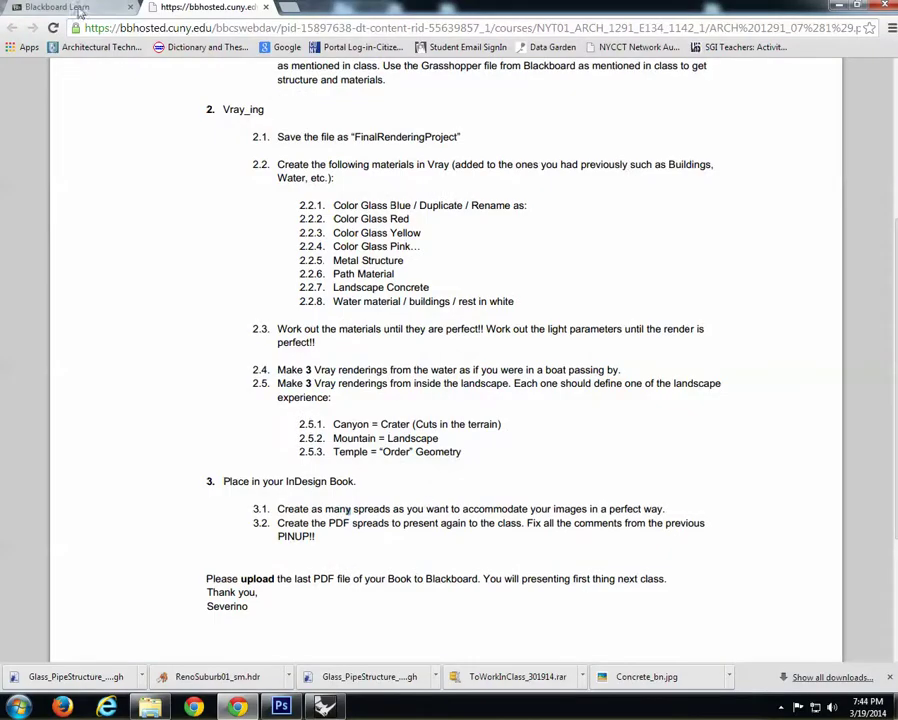
{"action": "left_click", "coordinate": [118, 14]}
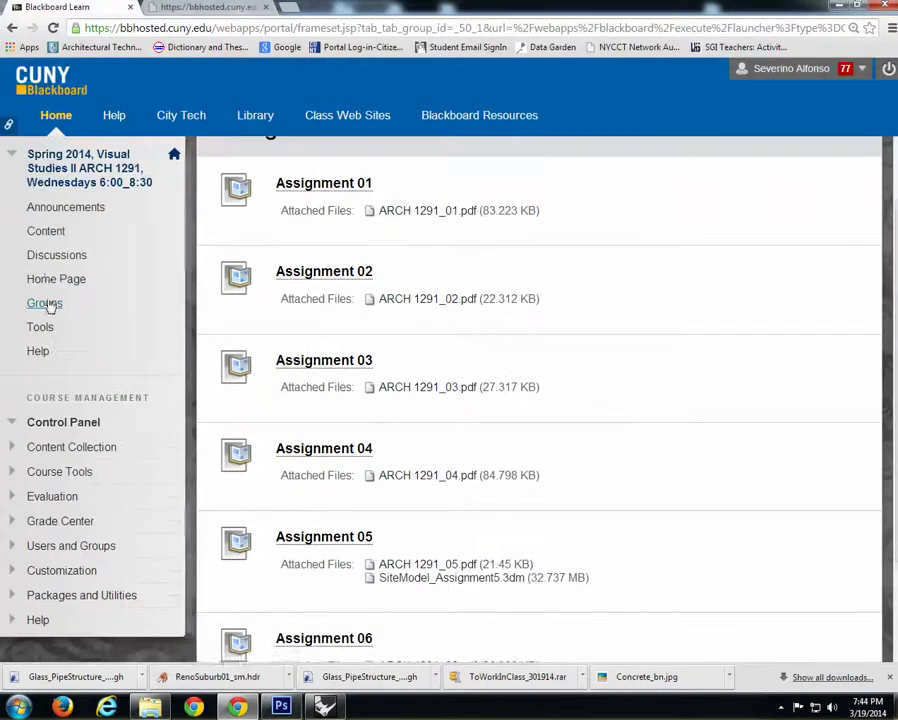
{"action": "left_click", "coordinate": [46, 231]}
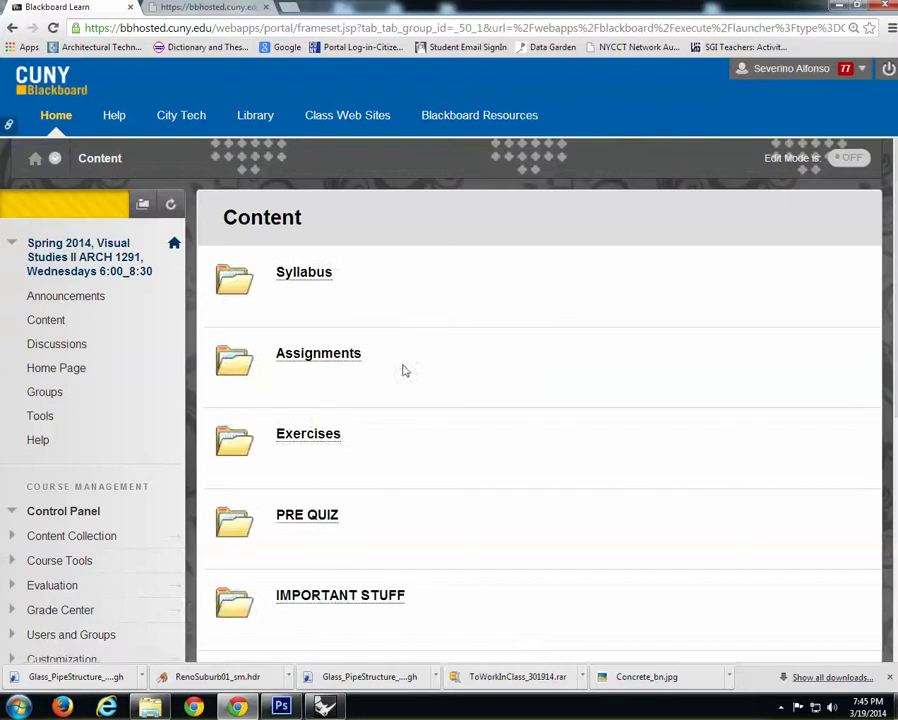
{"action": "left_click", "coordinate": [367, 598]}
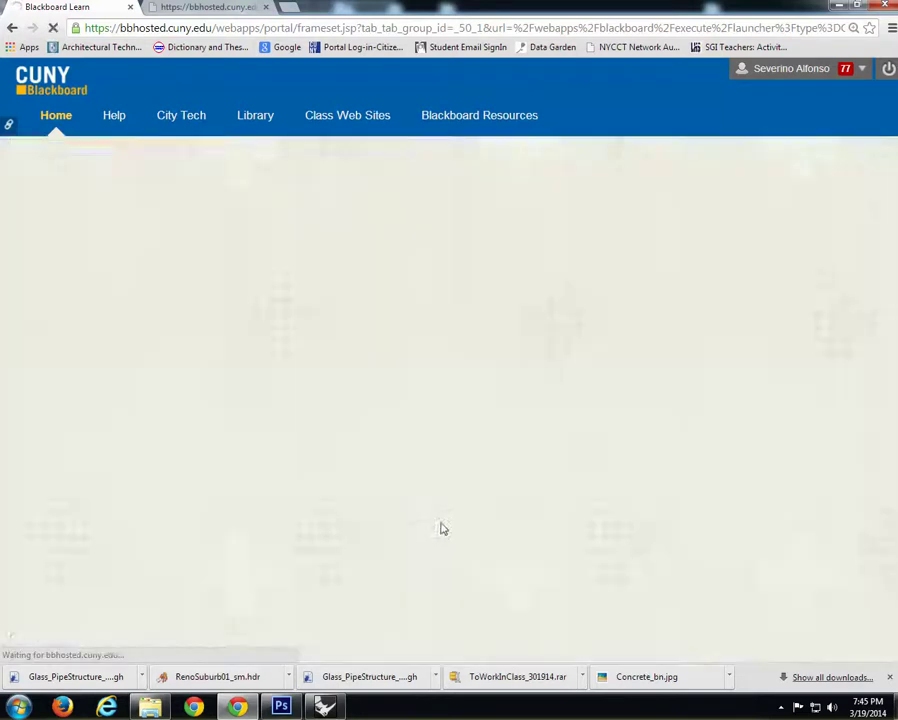
- Examine the attached material images and the hdri file RenoSuburb01_sm.hdr among the course files
{"action": "scroll", "coordinate": [440, 527], "scroll_direction": "down", "scroll_amount": 3}
{"action": "scroll", "coordinate": [383, 400], "scroll_direction": "down", "scroll_amount": 3}
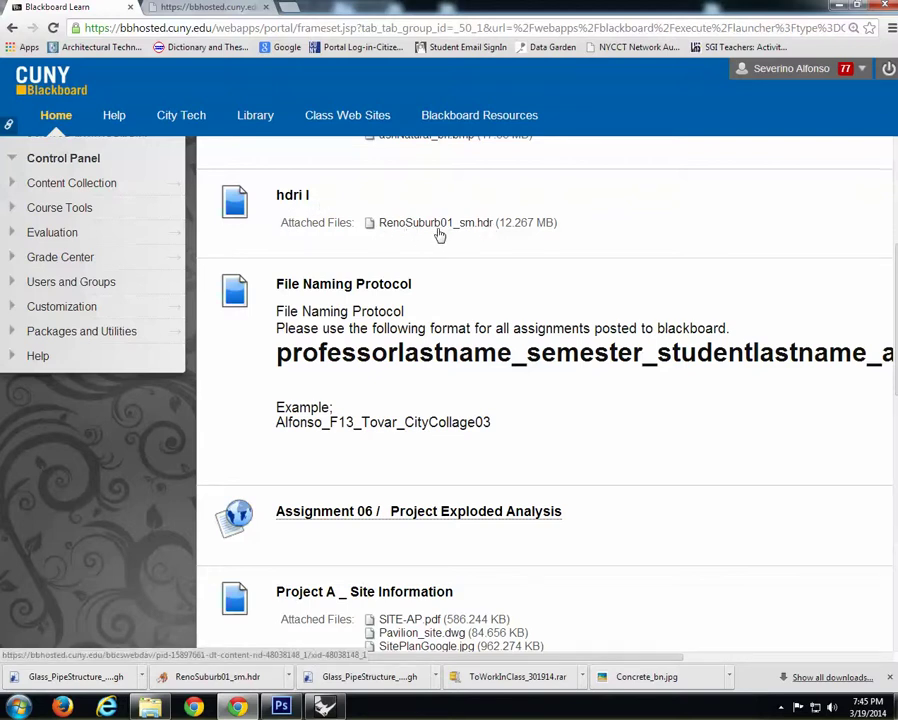
{"action": "scroll", "coordinate": [411, 228], "scroll_direction": "up", "scroll_amount": 6}
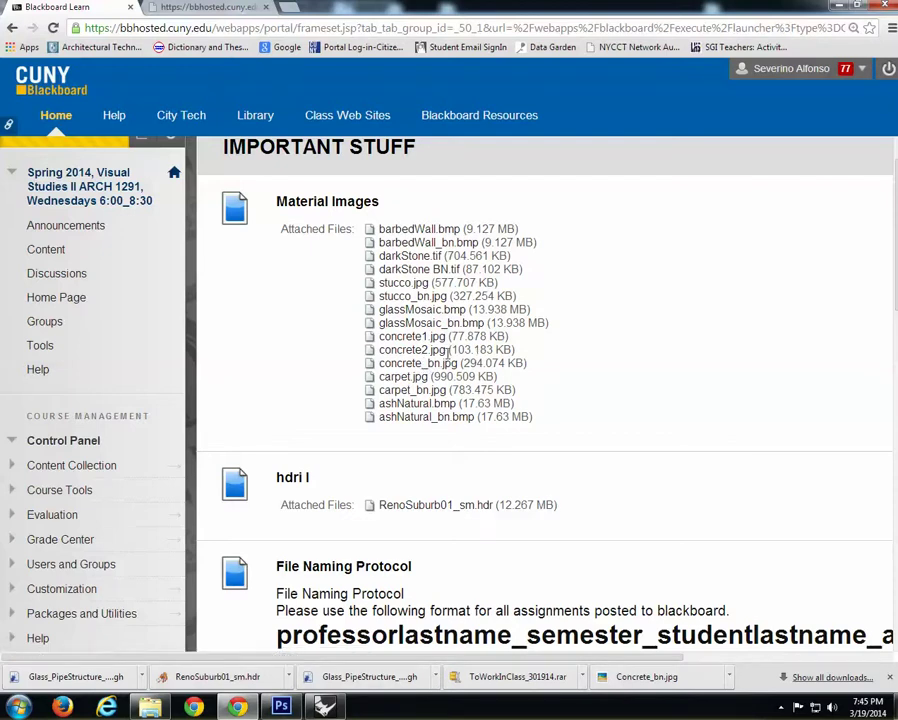
{"action": "scroll", "coordinate": [411, 420], "scroll_direction": "down", "scroll_amount": 1}
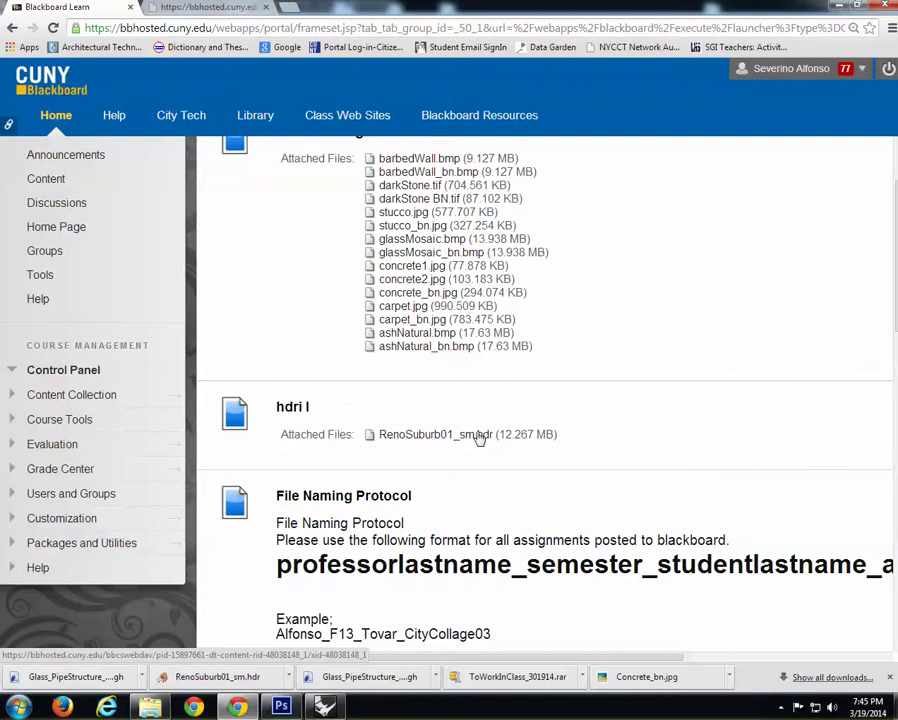
- Switch back to Rhino and expand the Output settings in the V-Ray option editor to inspect the width and height
{"action": "key", "text": "alt+Tab"}
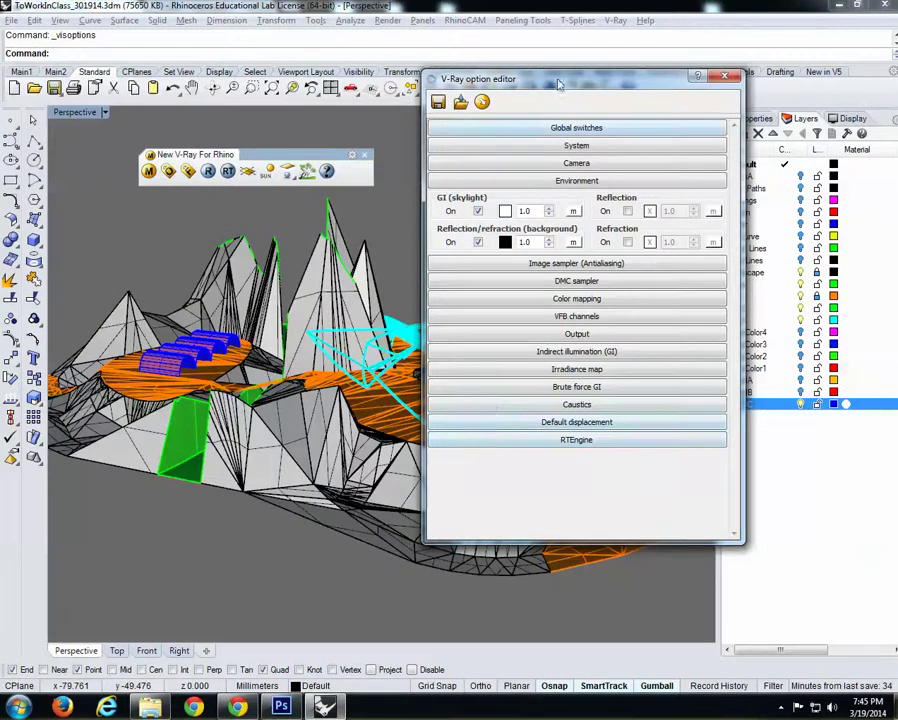
{"action": "left_click_drag", "start_coordinate": [558, 72], "coordinate": [546, 93]}
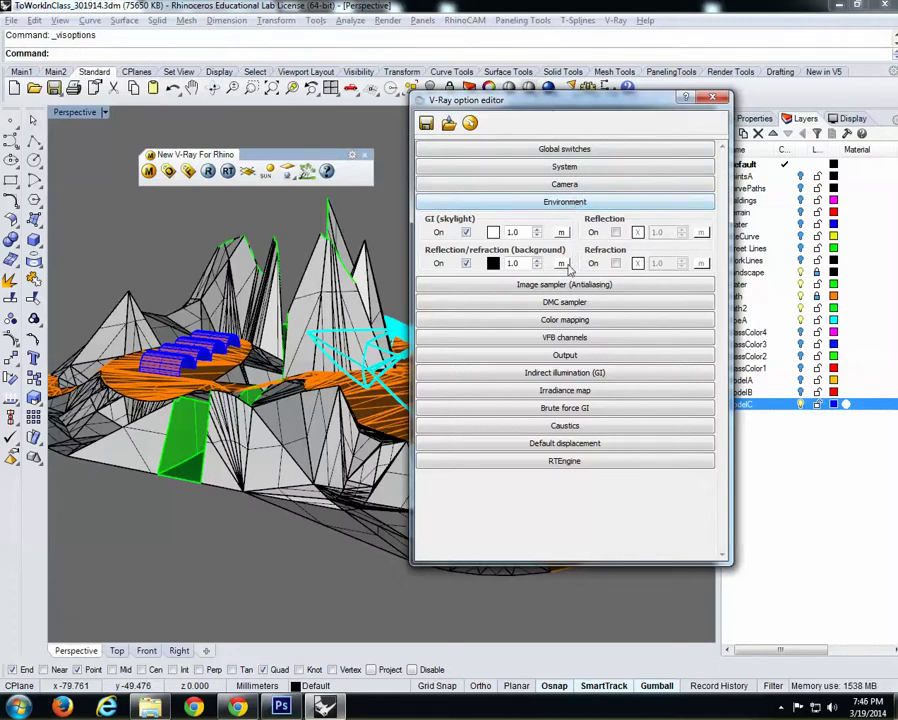
{"action": "left_click", "coordinate": [577, 356]}
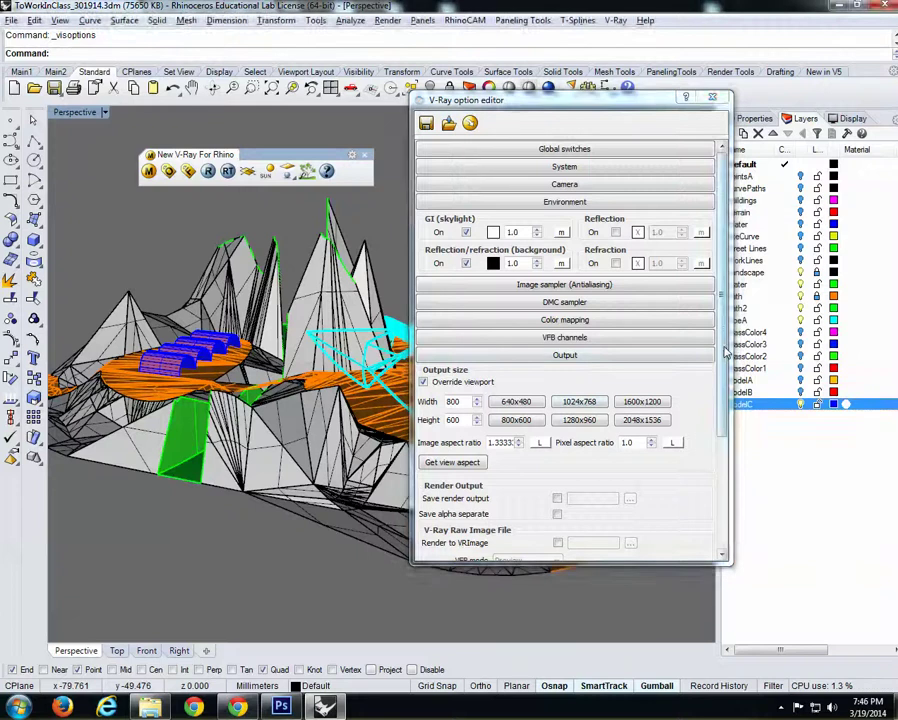
{"action": "left_click_drag", "start_coordinate": [724, 346], "coordinate": [724, 388]}
{"action": "left_click_drag", "start_coordinate": [461, 341], "coordinate": [423, 344]}
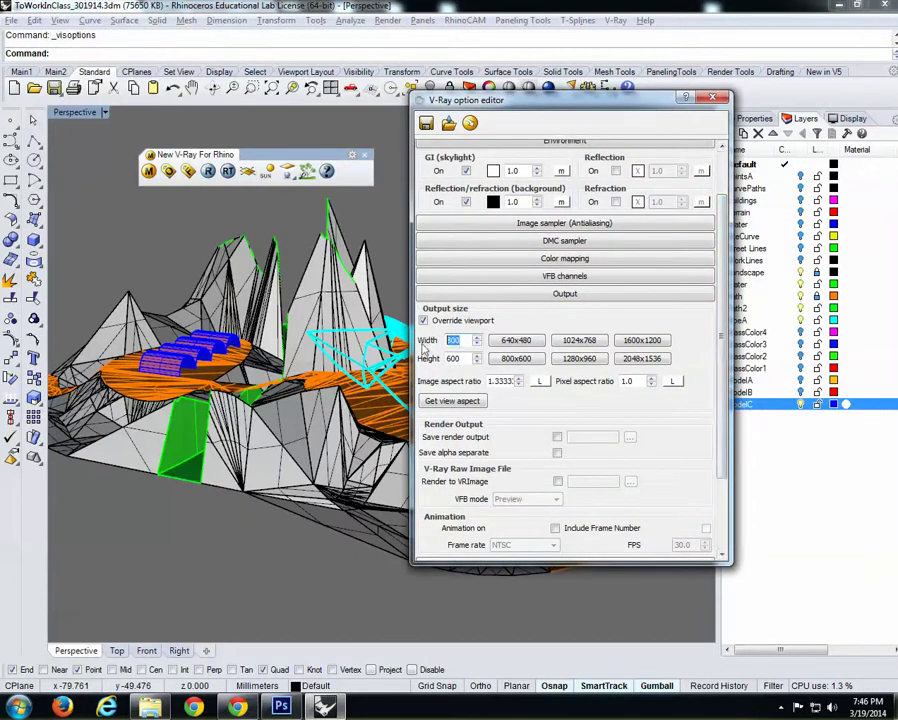
{"action": "key", "text": "Tab"}
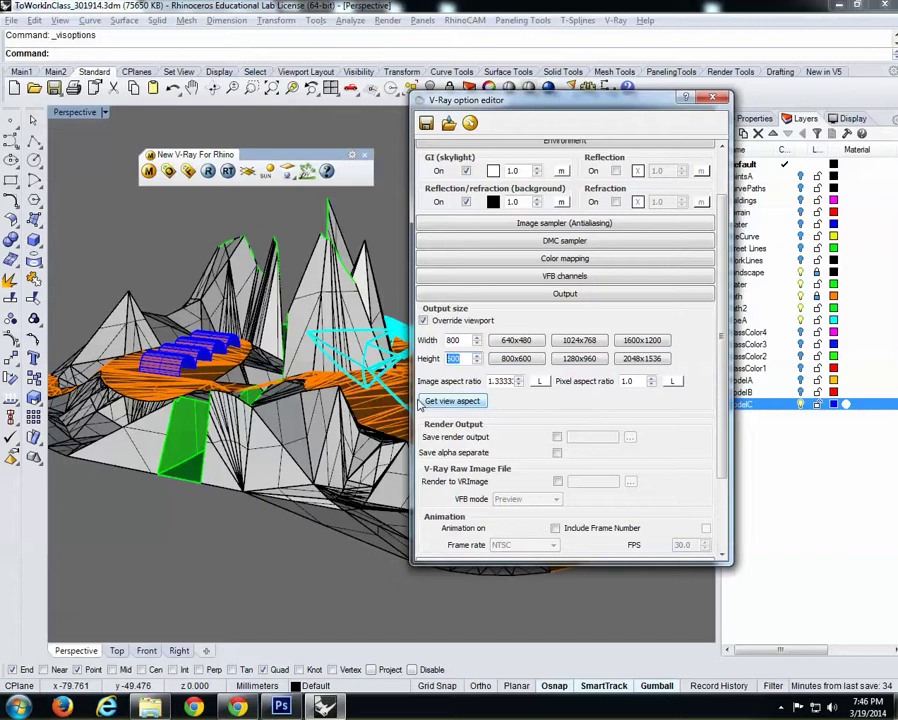
- Set the render output size to the 2048x1536 preset and inspect its width and height values
{"action": "left_click", "coordinate": [641, 360]}
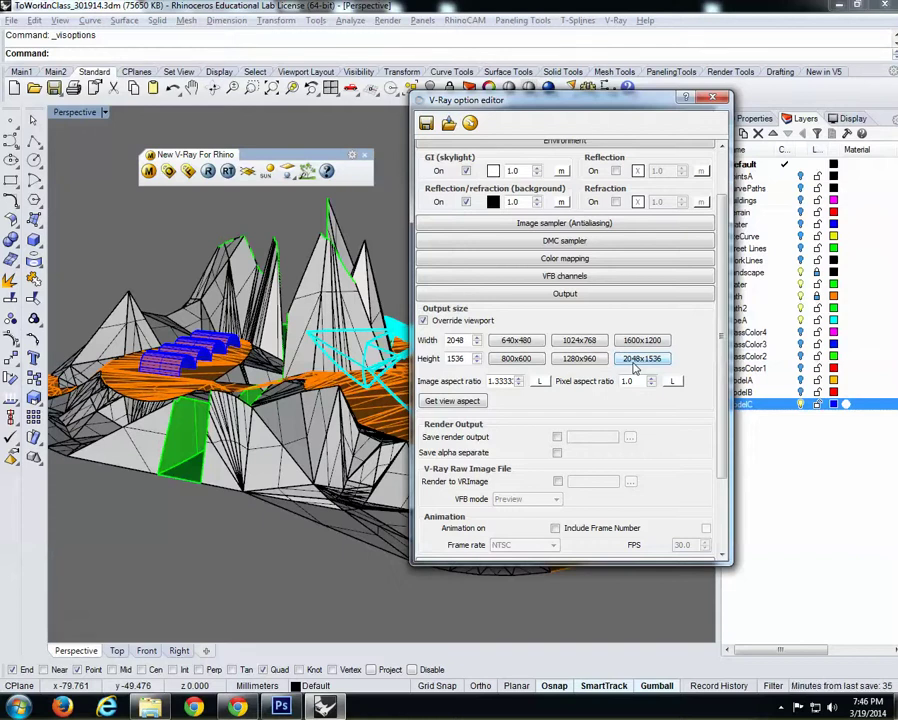
{"action": "double_click", "coordinate": [450, 341]}
{"action": "key", "text": "Tab"}
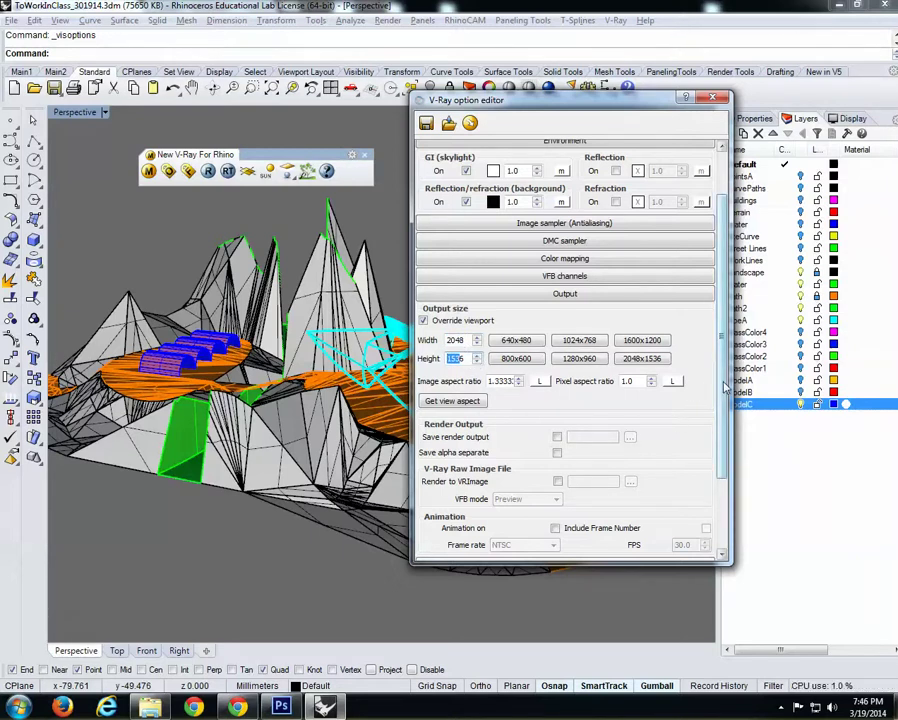
{"action": "mouse_move", "coordinate": [720, 400]}
{"action": "left_mouse_down"}
{"action": "mouse_move", "coordinate": [722, 425]}
{"action": "mouse_move", "coordinate": [724, 376]}
{"action": "left_mouse_up"}
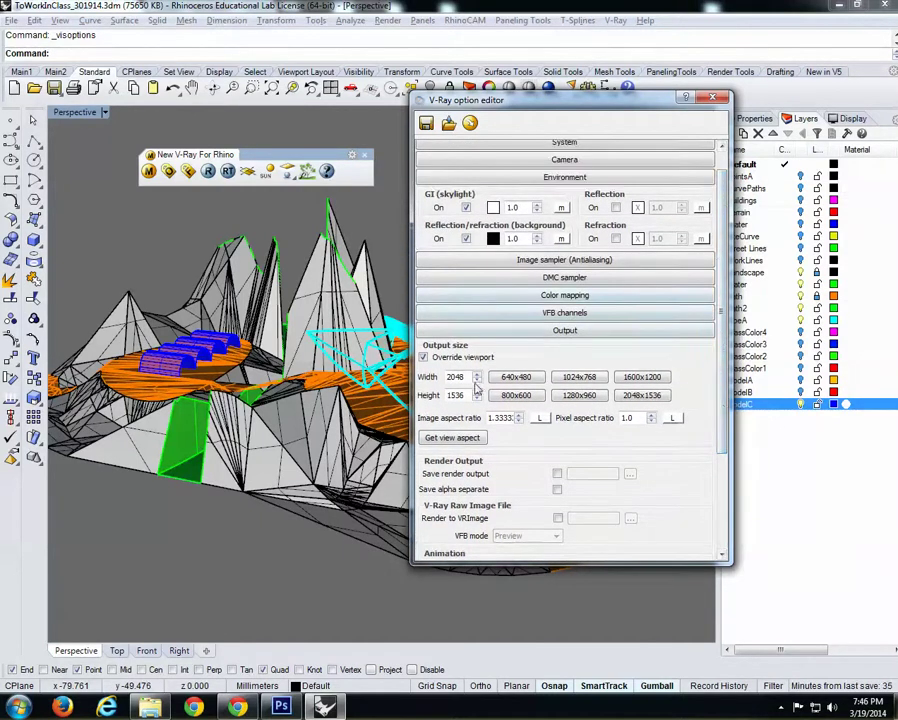
- Set the render output size to the 640x480 preset
{"action": "left_click", "coordinate": [516, 378]}
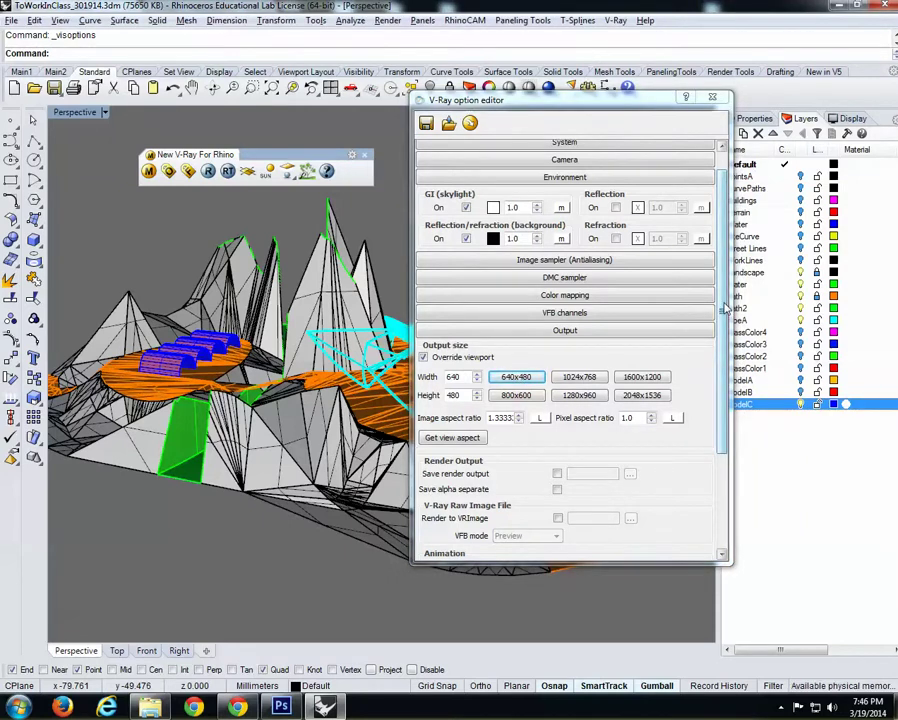
{"action": "scroll", "coordinate": [725, 311], "scroll_direction": "down", "scroll_amount": 3}
{"action": "scroll", "coordinate": [660, 276], "scroll_direction": "up", "scroll_amount": 1}
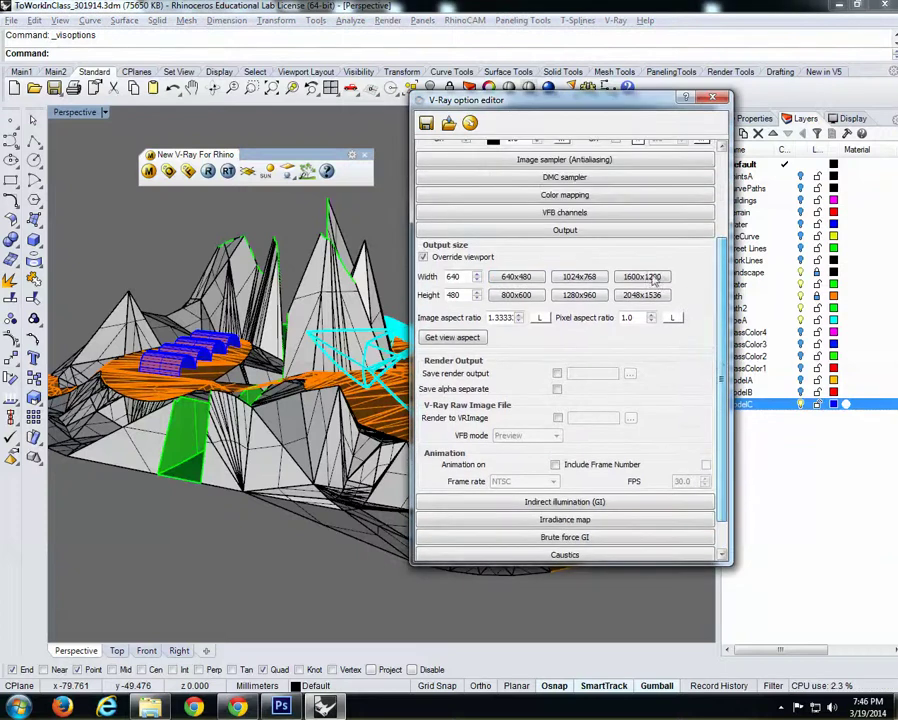
- Collapse the Output settings and expand the Indirect illumination (GI) settings
{"action": "left_click", "coordinate": [601, 231]}
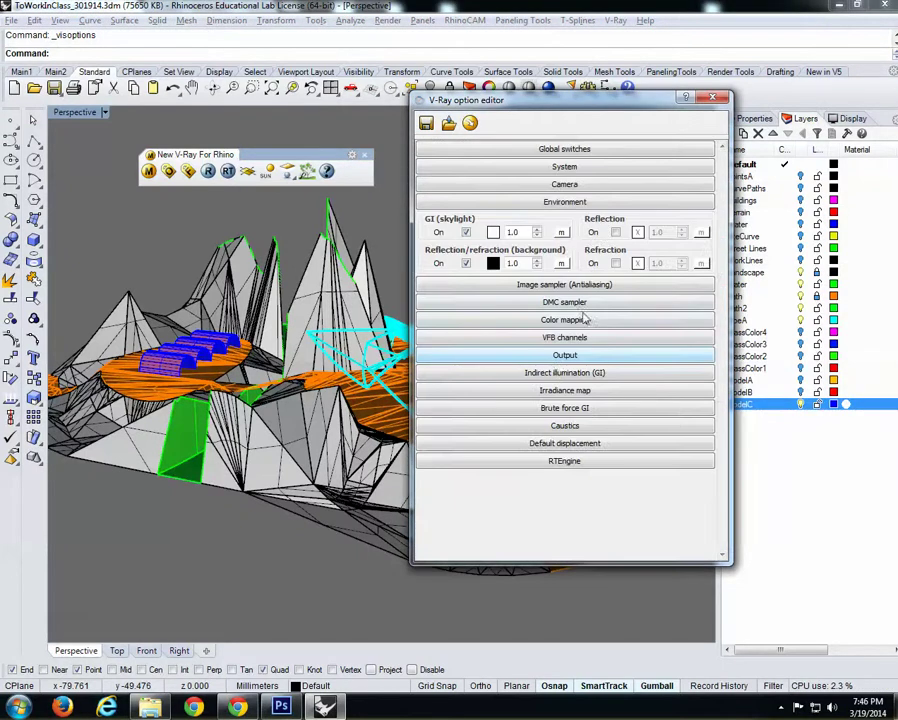
{"action": "left_click", "coordinate": [553, 375]}
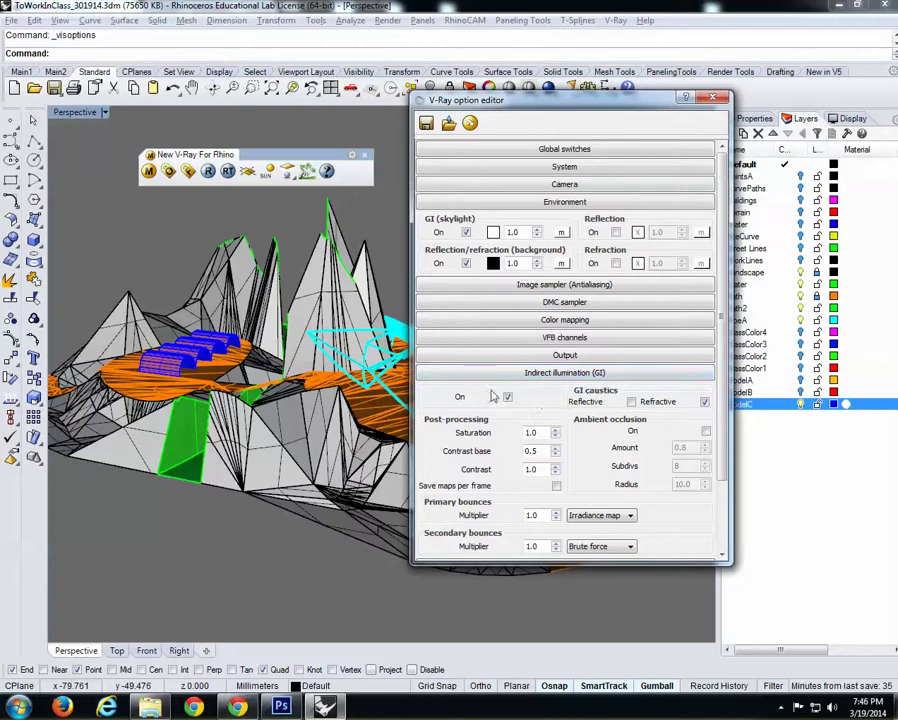
- Collapse the Indirect illumination (GI) settings, close the V-Ray option editor and open the V-Ray material editor
{"action": "left_click", "coordinate": [557, 376]}
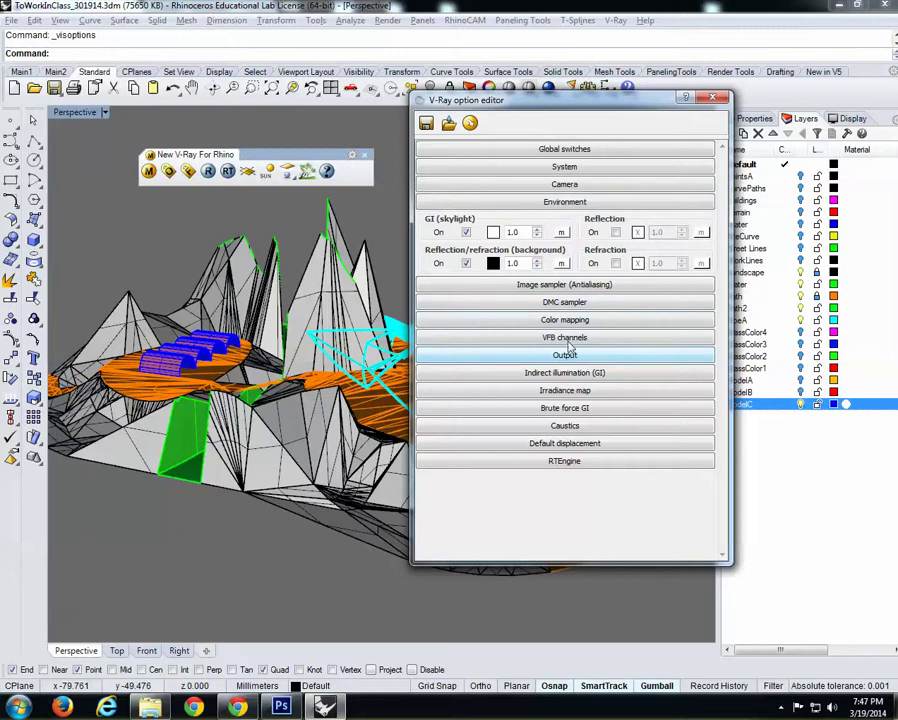
{"action": "left_click", "coordinate": [713, 100]}
{"action": "left_click", "coordinate": [169, 172]}
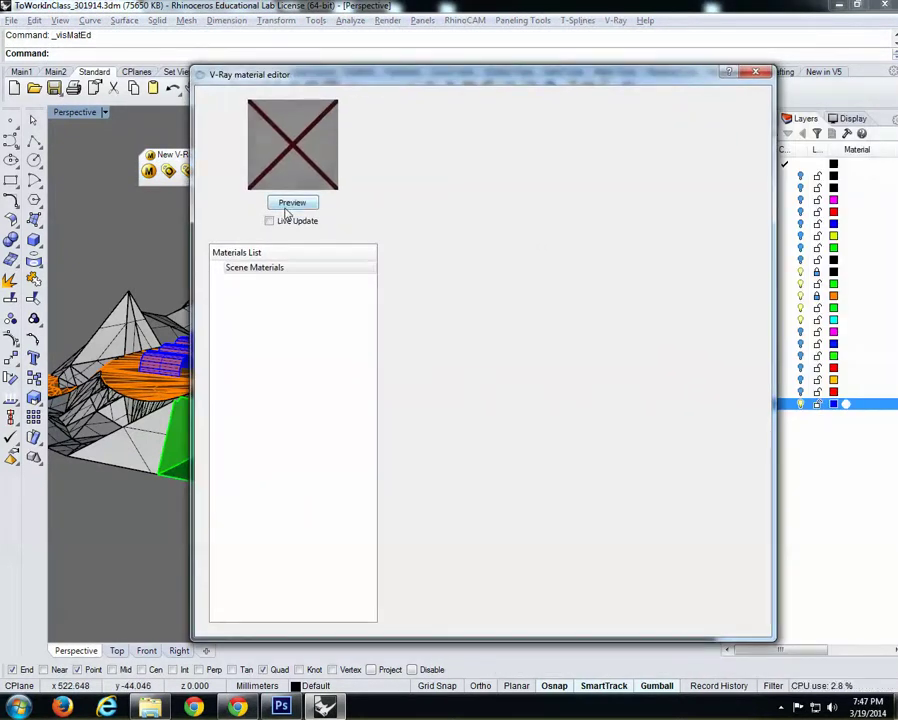
{"action": "left_click_drag", "start_coordinate": [340, 80], "coordinate": [460, 80]}
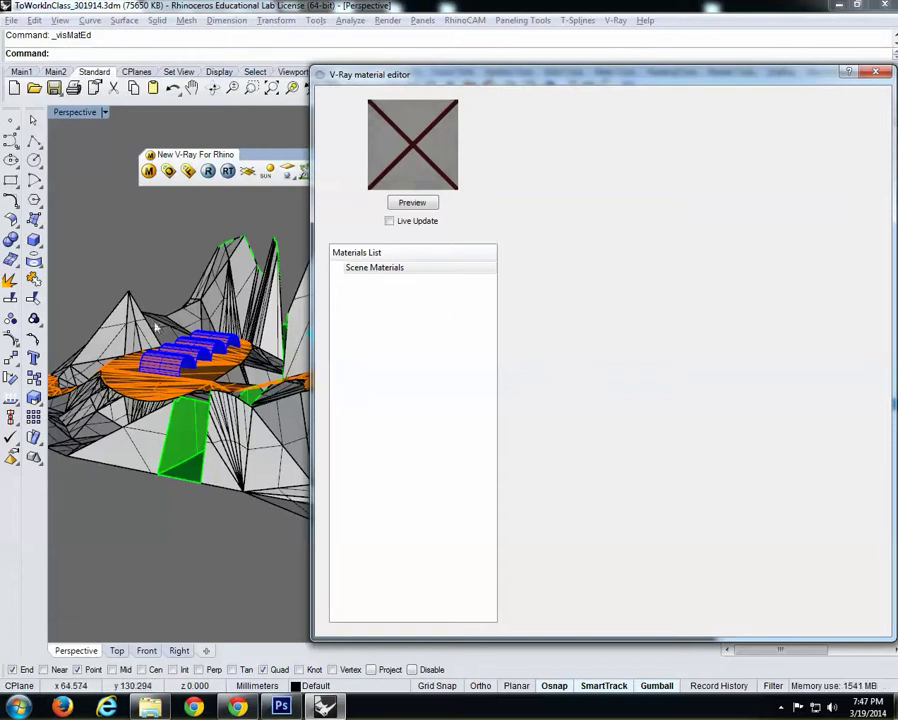
- Create a new Standard material under Scene Materials in the V-Ray material editor
{"action": "left_click", "coordinate": [389, 270]}
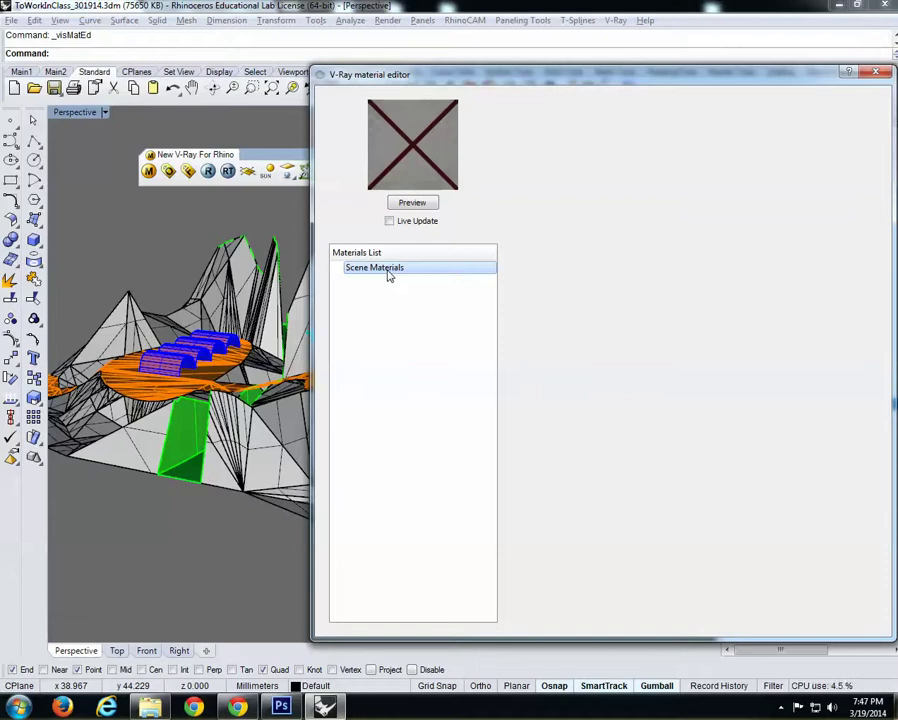
{"action": "right_click", "coordinate": [389, 276]}
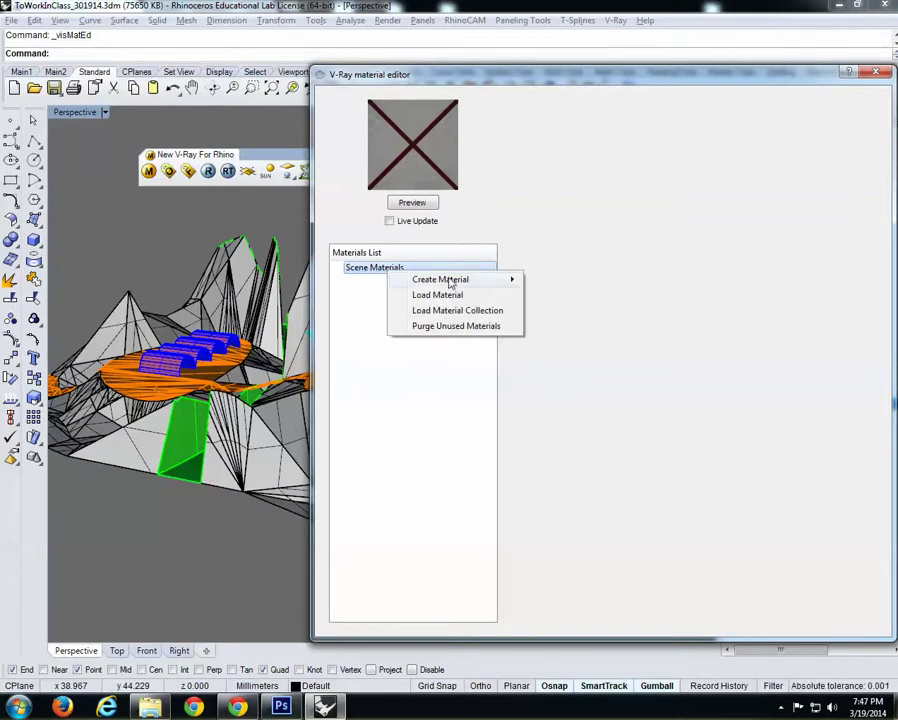
{"action": "mouse_move", "coordinate": [454, 280]}
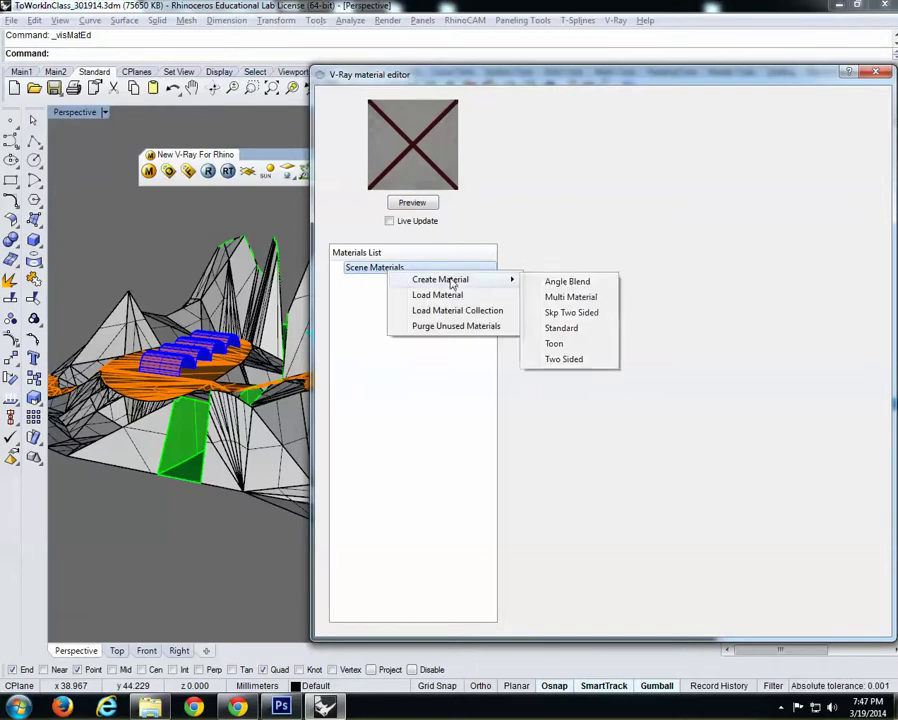
{"action": "left_click", "coordinate": [562, 328]}
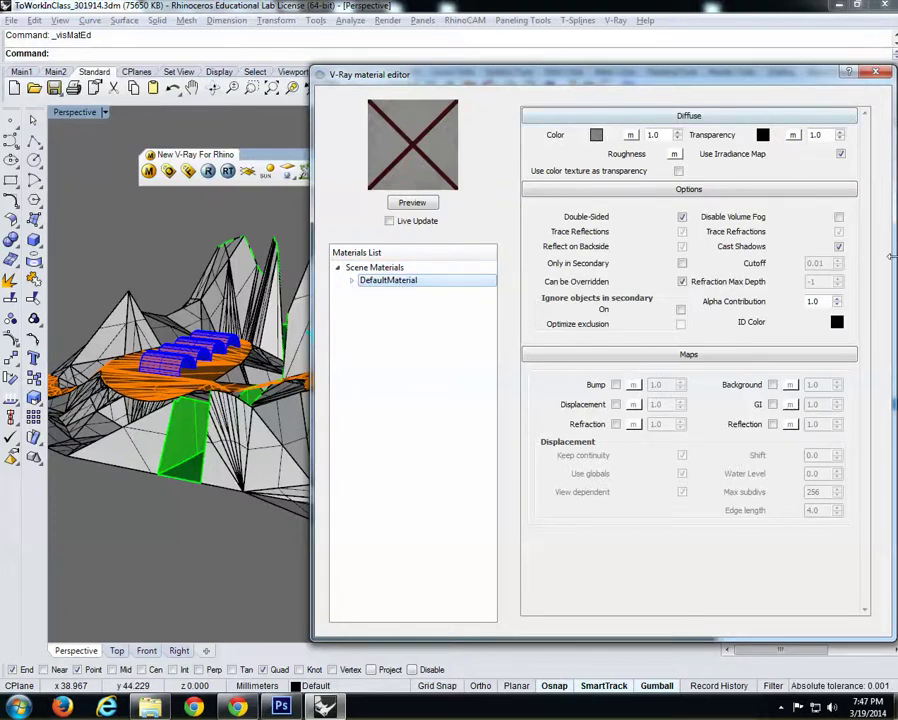
- Rename the new standard material to TopPath
{"action": "left_click_drag", "start_coordinate": [698, 84], "coordinate": [682, 93]}
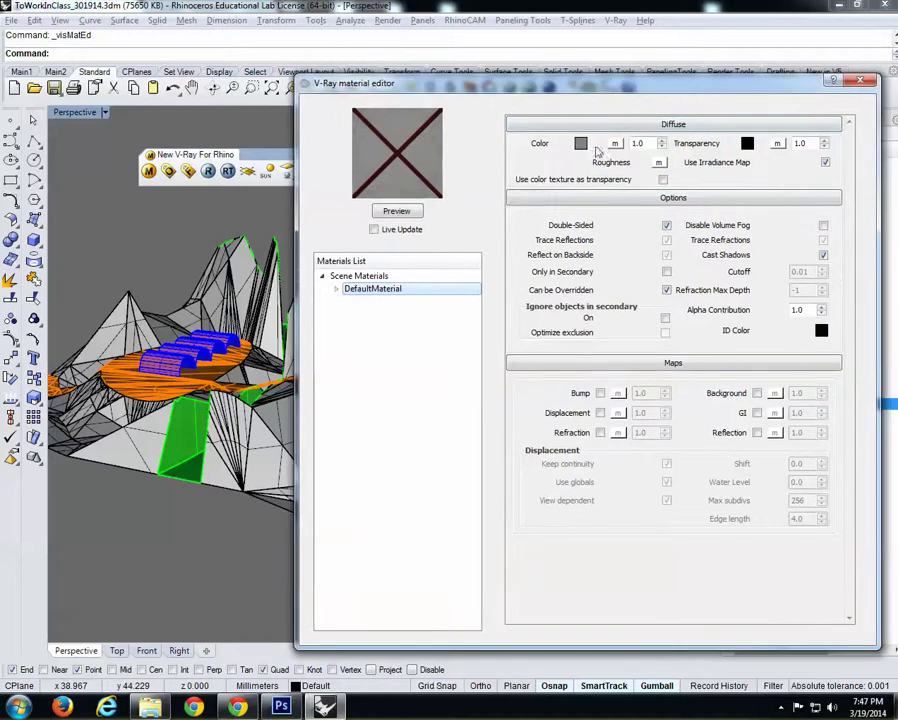
{"action": "right_click", "coordinate": [375, 290]}
{"action": "left_click", "coordinate": [386, 316]}
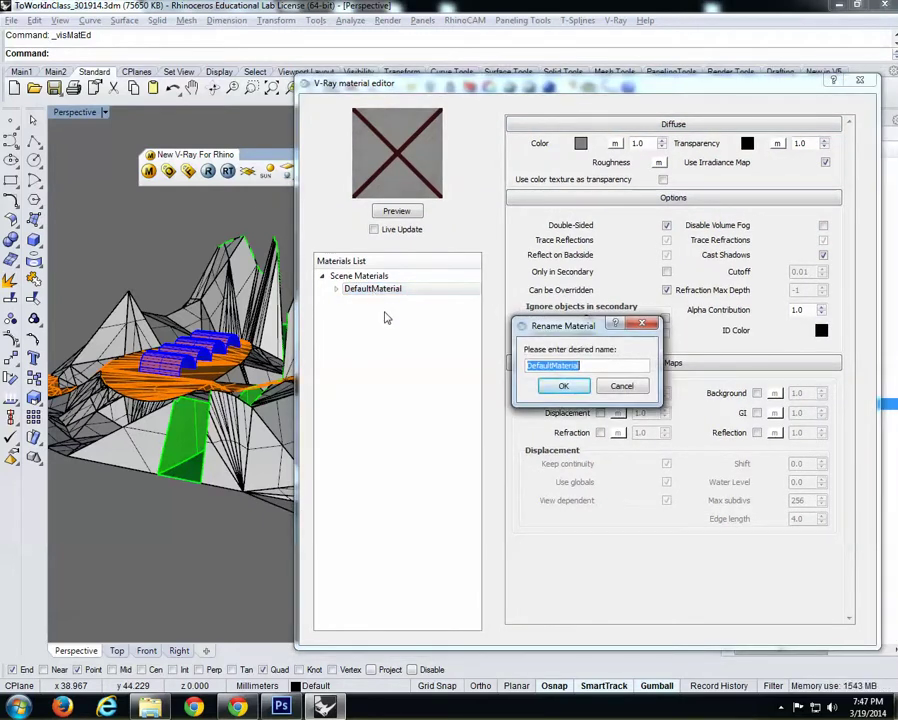
{"action": "type", "text": "Path"}
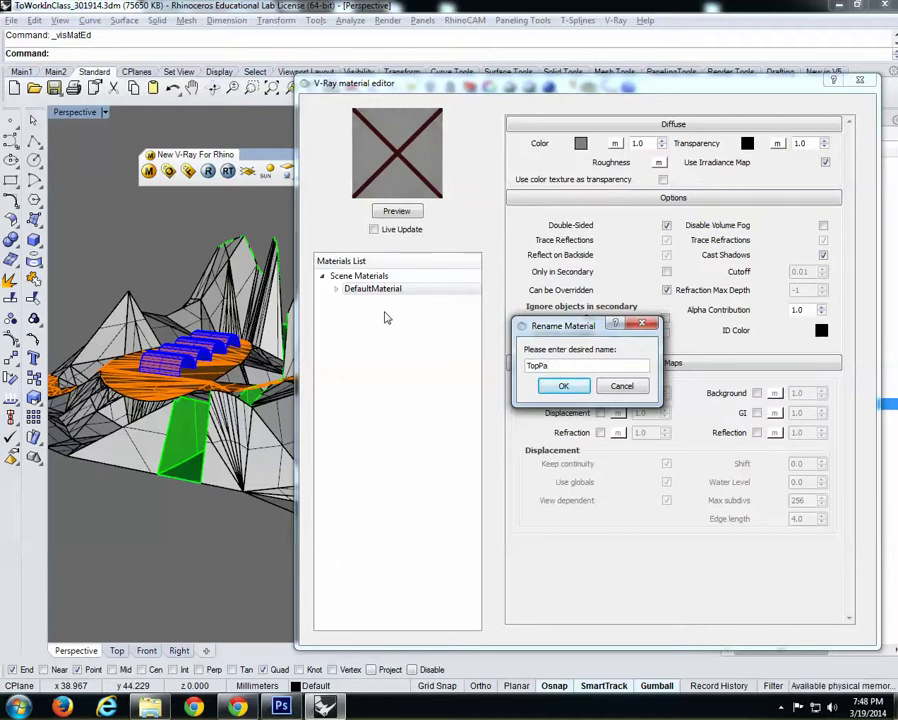
{"action": "left_click", "coordinate": [563, 386]}
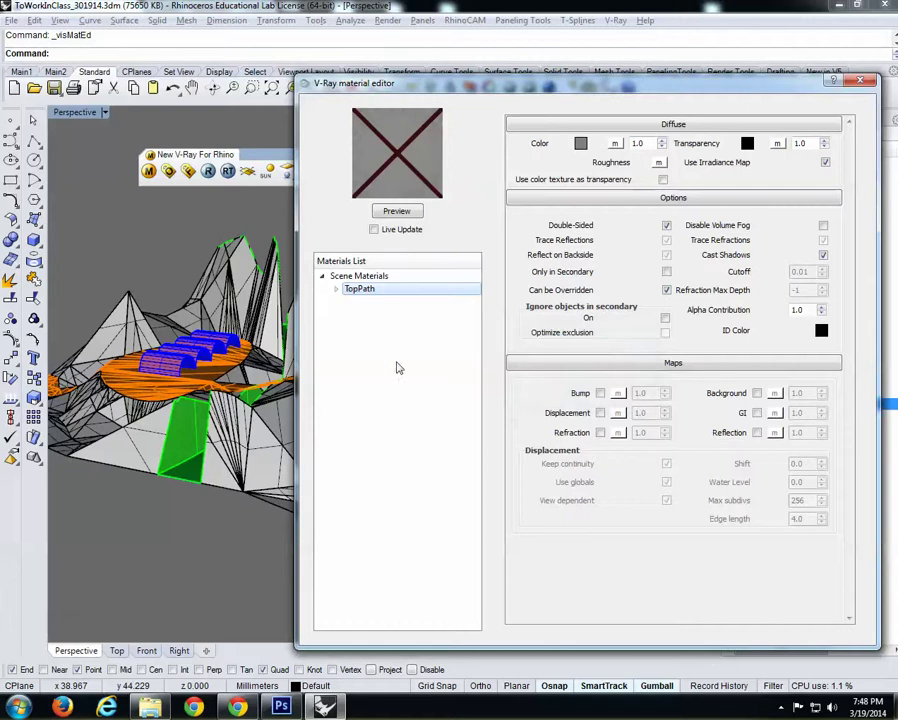
- Try to apply the TopPath material to the current selection
{"action": "right_click", "coordinate": [363, 292]}
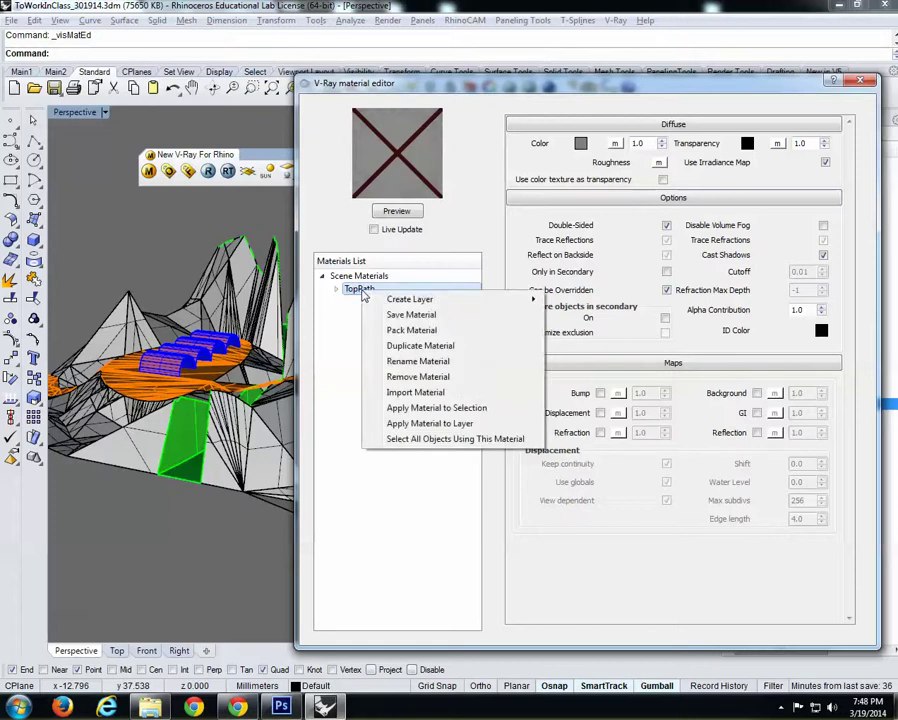
{"action": "left_click", "coordinate": [455, 408]}
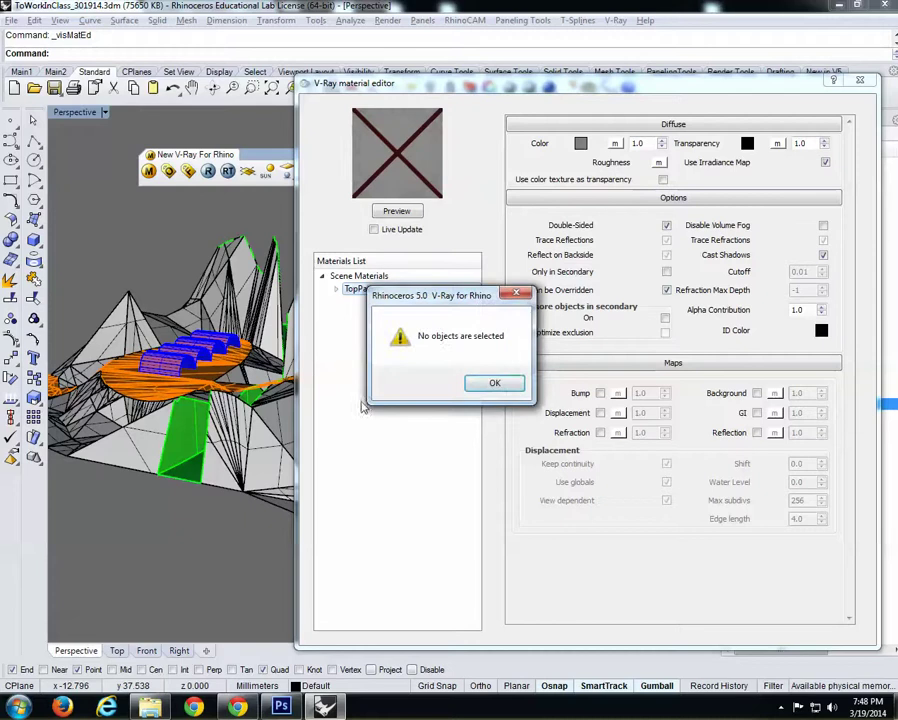
{"action": "left_click", "coordinate": [518, 295]}
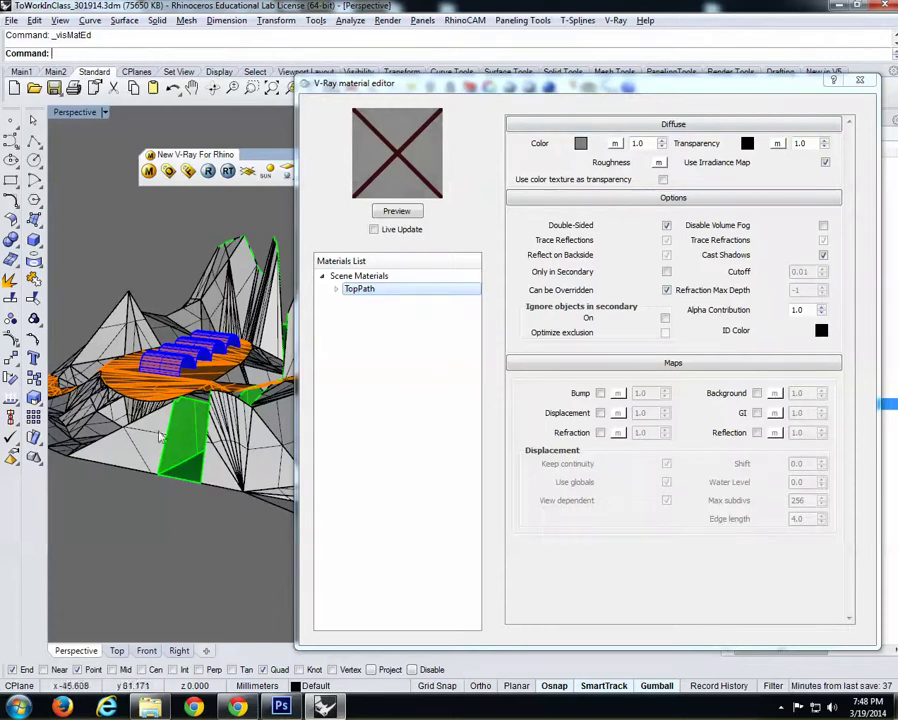
- Unlock the Path and Landscape layers, moving the material editor aside to reach the layer list
{"action": "right_click_drag", "start_coordinate": [115, 325], "coordinate": [52, 480]}
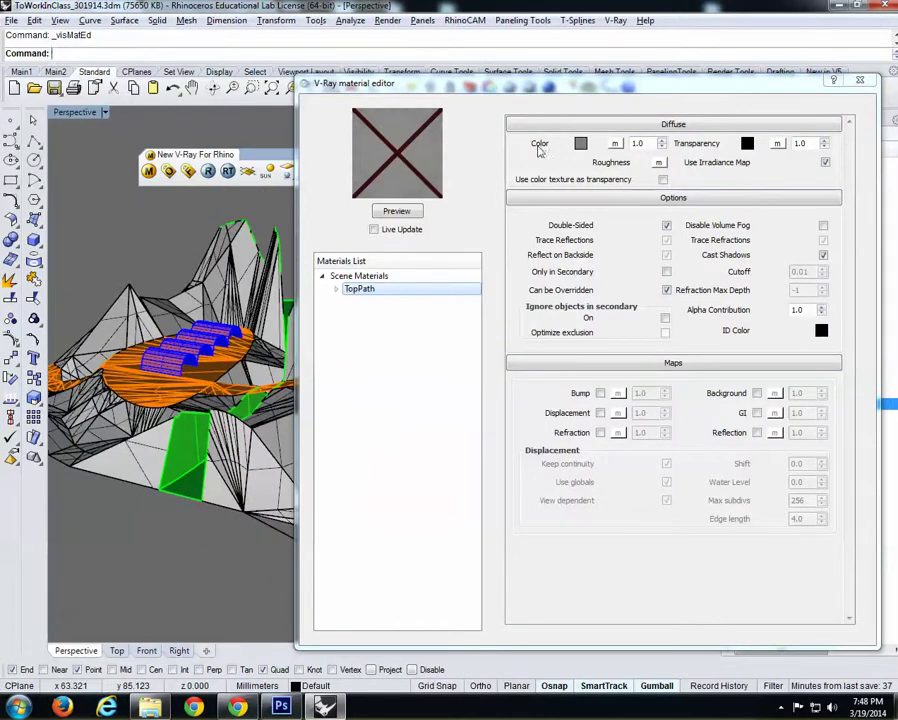
{"action": "left_click_drag", "start_coordinate": [780, 90], "coordinate": [716, 526]}
{"action": "left_click", "coordinate": [740, 296]}
{"action": "left_click", "coordinate": [745, 272]}
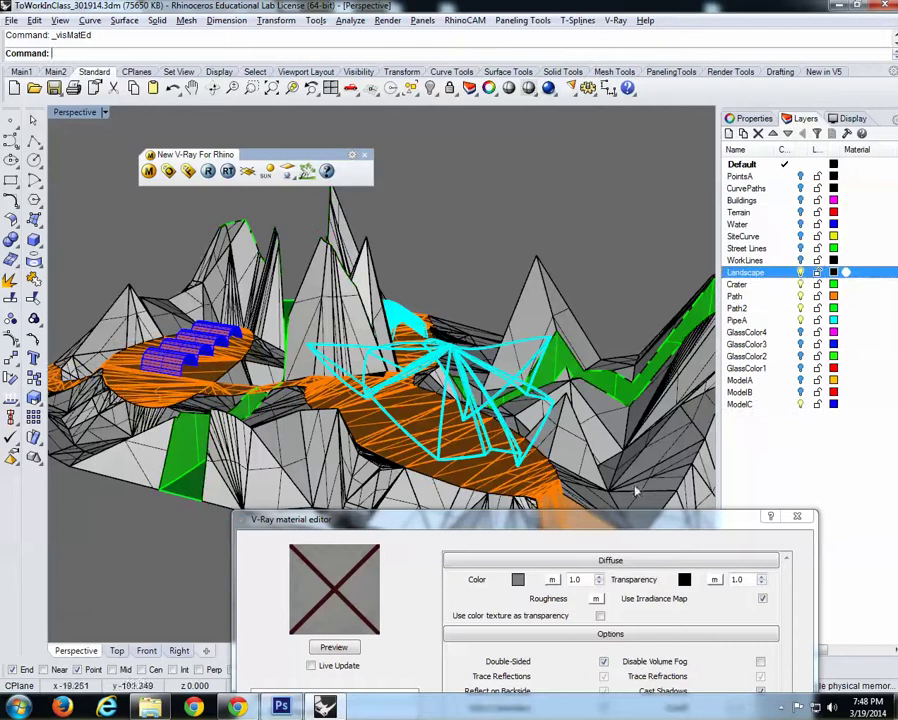
{"action": "left_click_drag", "start_coordinate": [615, 528], "coordinate": [683, 101]}
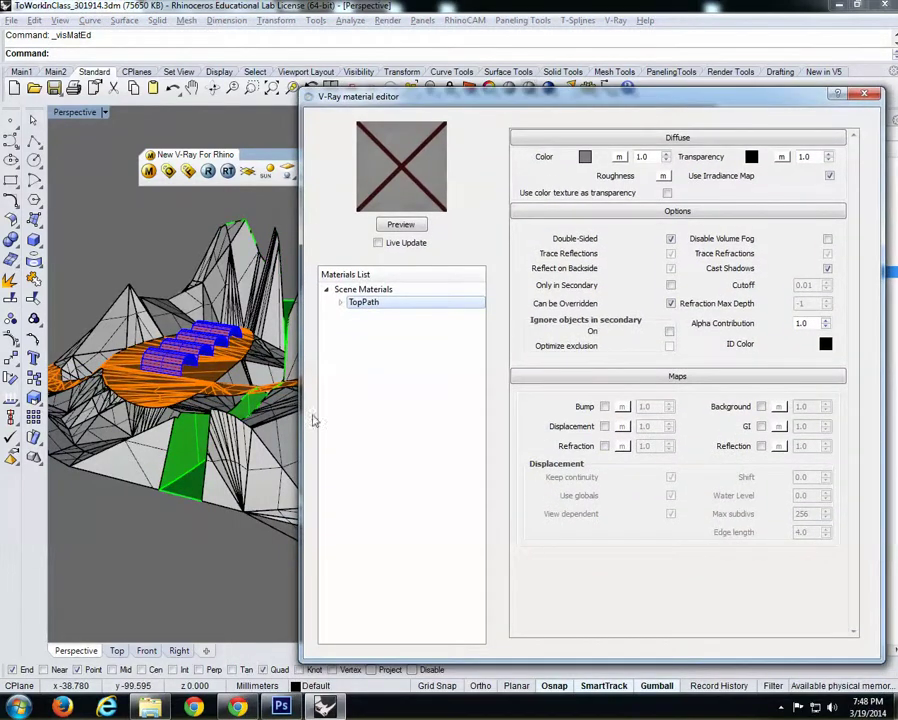
- Select the orange path polysurface, apply the TopPath material to it and clear the selection
{"action": "left_click", "coordinate": [107, 370]}
{"action": "right_click", "coordinate": [377, 303]}
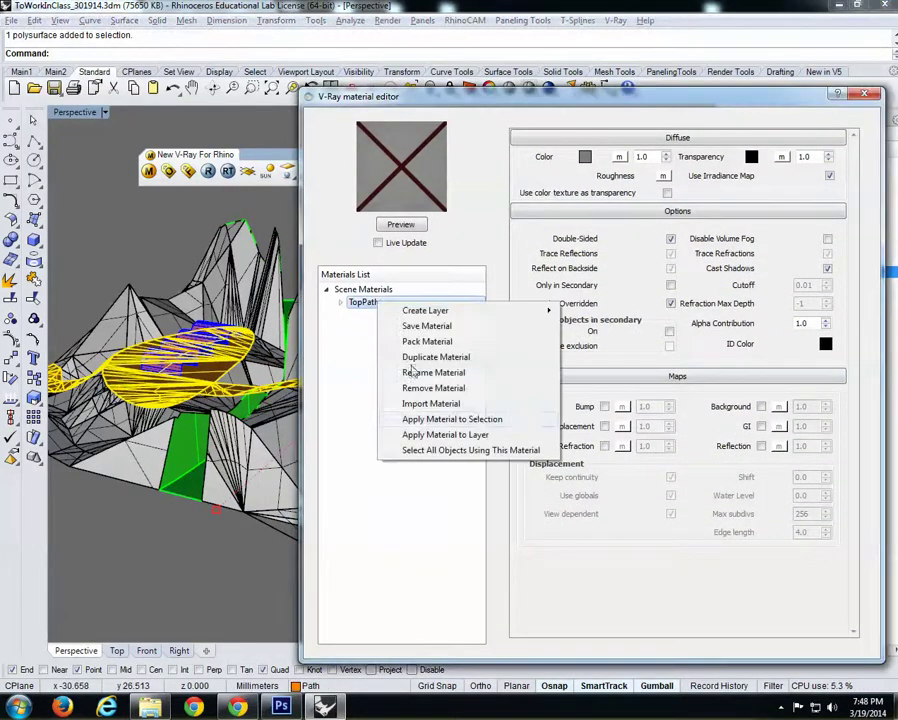
{"action": "left_click", "coordinate": [448, 420]}
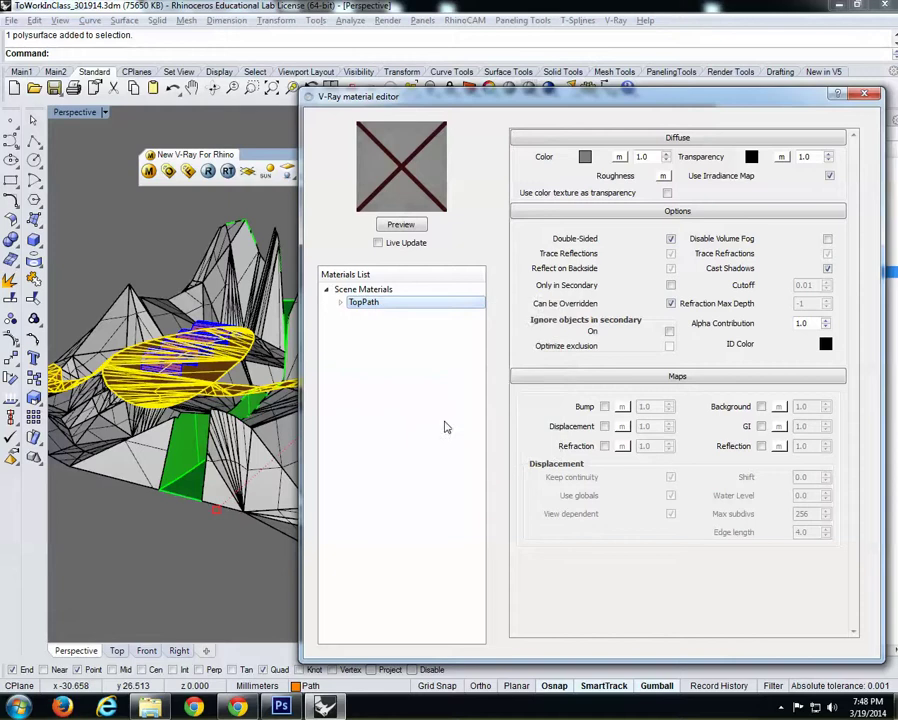
{"action": "left_click", "coordinate": [231, 538]}
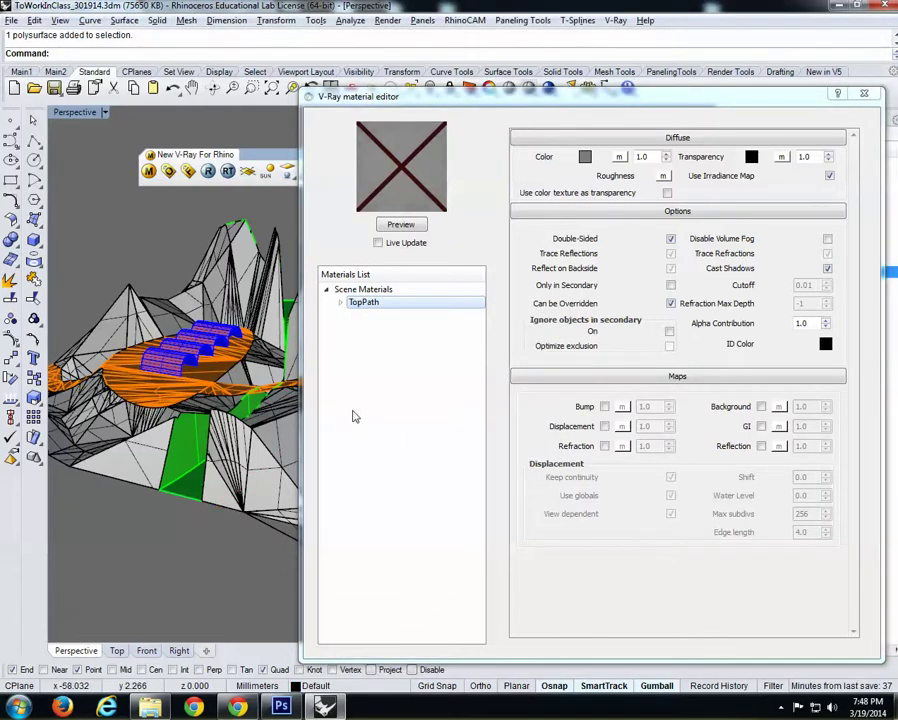
- Apply the TopPath material to the Path layer
{"action": "right_click", "coordinate": [362, 303]}
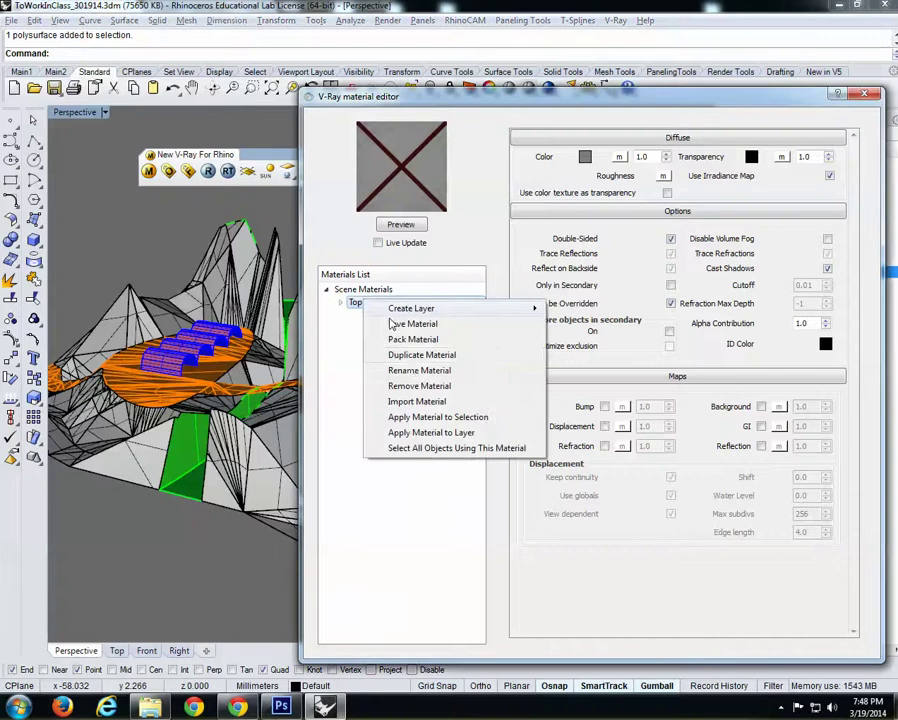
{"action": "left_click", "coordinate": [437, 433]}
{"action": "left_click_drag", "start_coordinate": [536, 286], "coordinate": [546, 358]}
{"action": "left_click", "coordinate": [392, 384]}
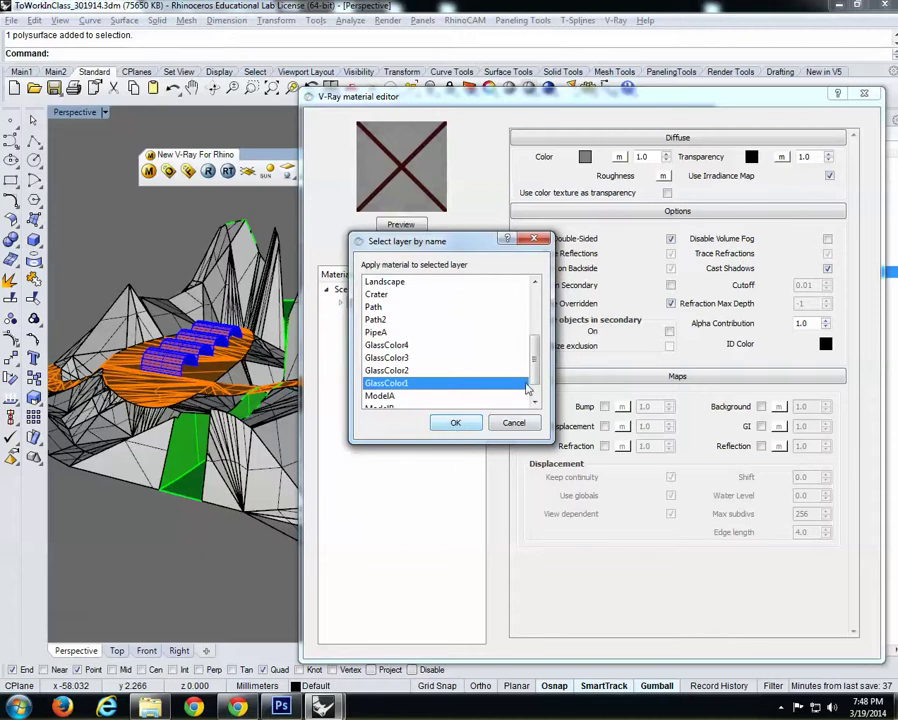
{"action": "scroll", "coordinate": [537, 373], "scroll_direction": "down", "scroll_amount": 1}
{"action": "left_click_drag", "start_coordinate": [540, 375], "coordinate": [541, 335]}
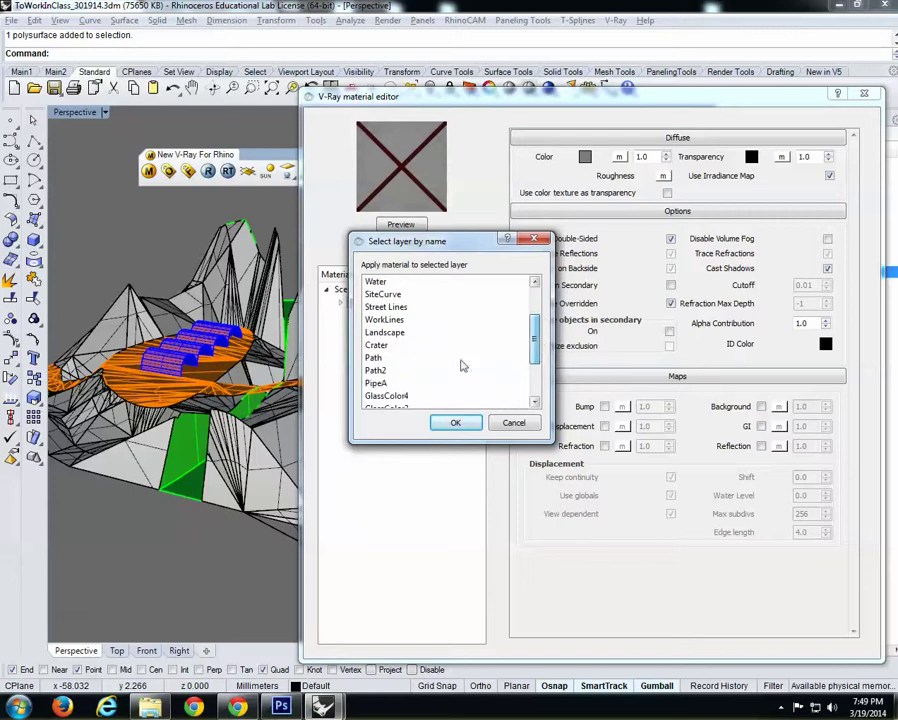
{"action": "left_click", "coordinate": [375, 370]}
{"action": "left_click", "coordinate": [456, 423]}
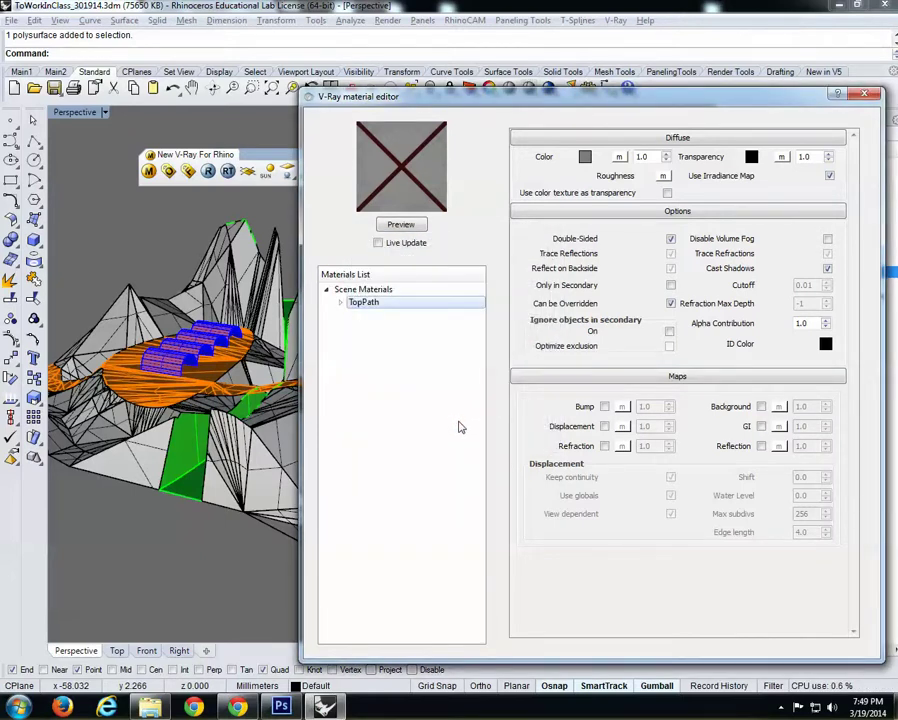
- Select all objects on the Path layer, apply the TopPath material to them and clear the selection
{"action": "left_click_drag", "start_coordinate": [654, 91], "coordinate": [458, 115]}
{"action": "right_click", "coordinate": [744, 297]}
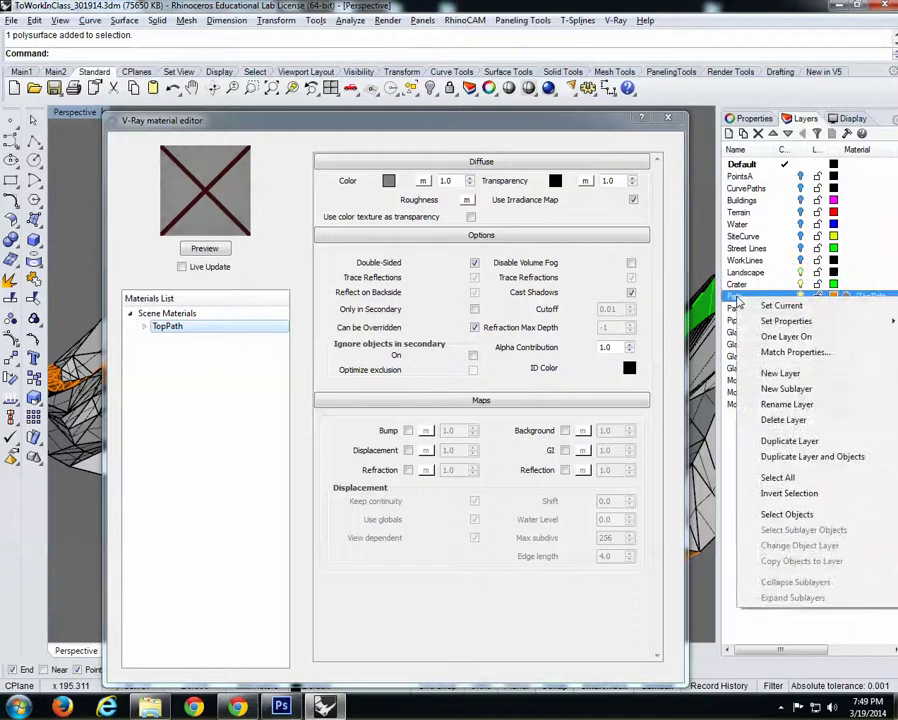
{"action": "left_click", "coordinate": [780, 514]}
{"action": "right_click", "coordinate": [168, 327]}
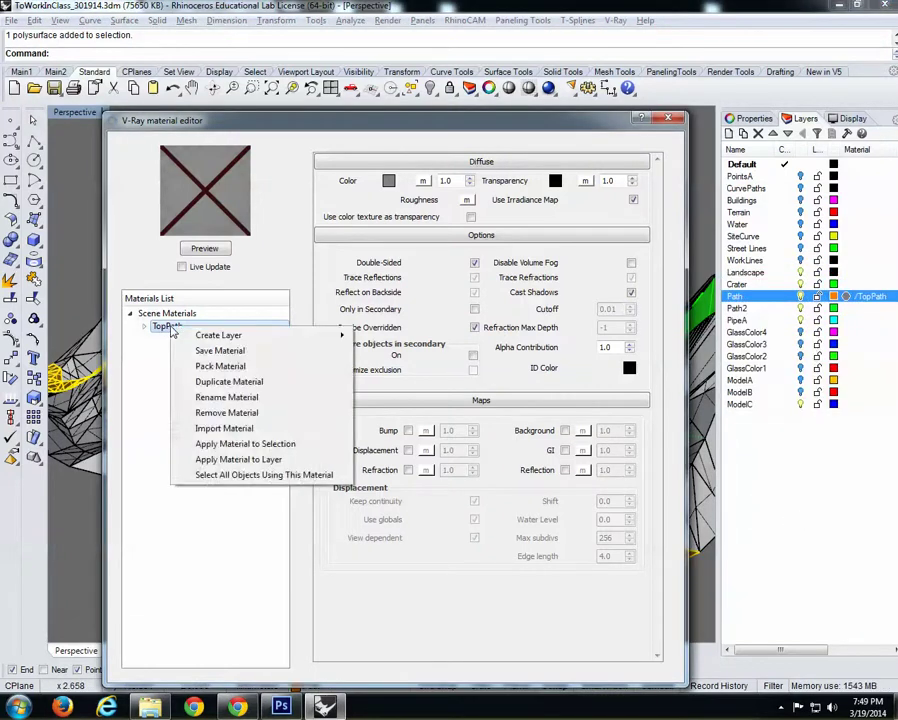
{"action": "left_click", "coordinate": [238, 444]}
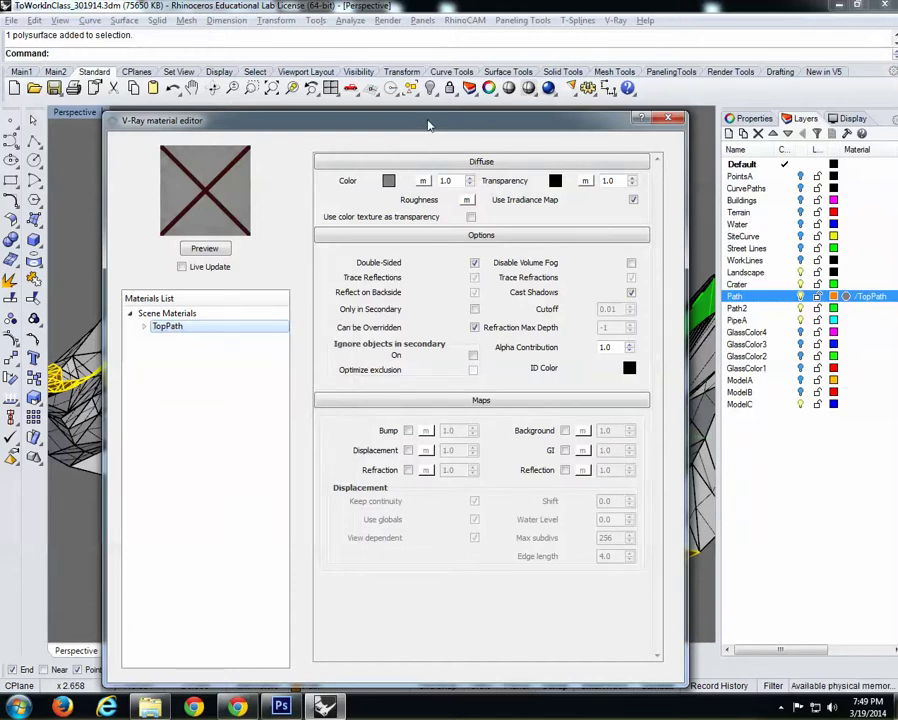
{"action": "left_click_drag", "start_coordinate": [427, 124], "coordinate": [614, 99]}
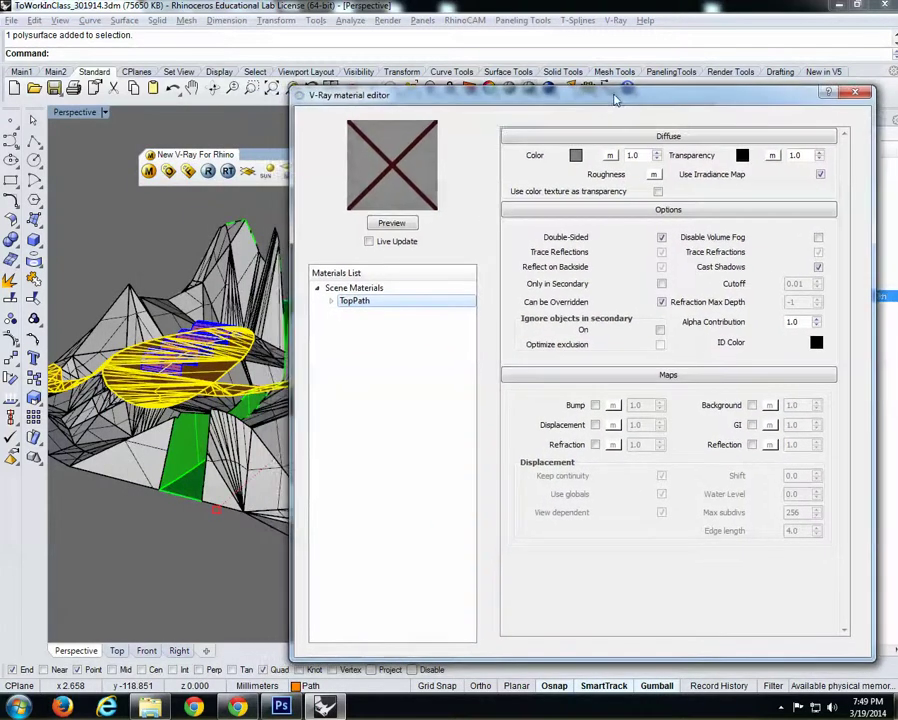
{"action": "left_click", "coordinate": [149, 568]}
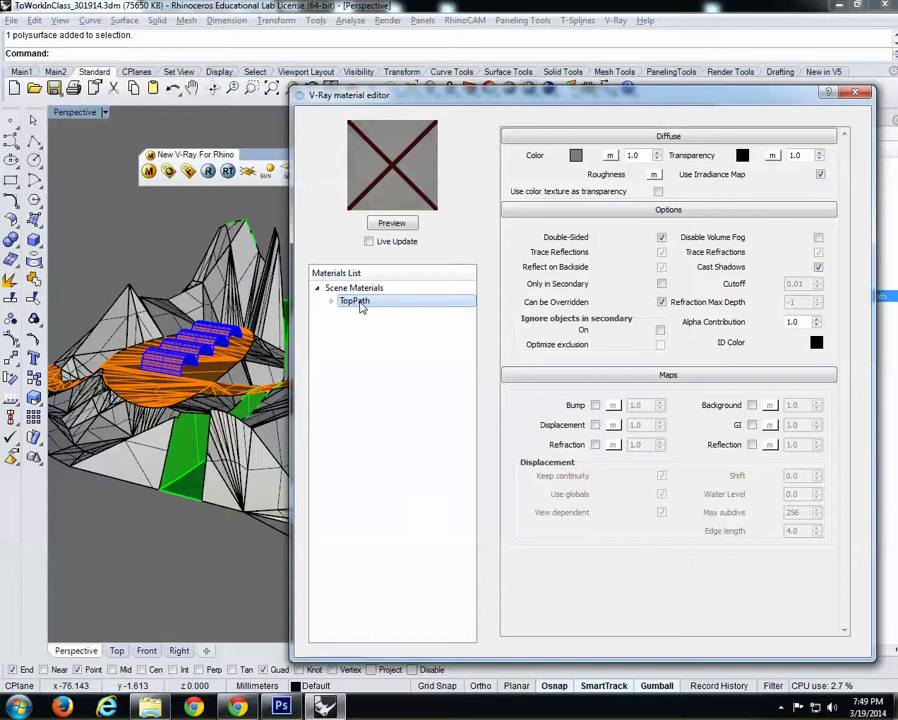
{"action": "right_click", "coordinate": [360, 305]}
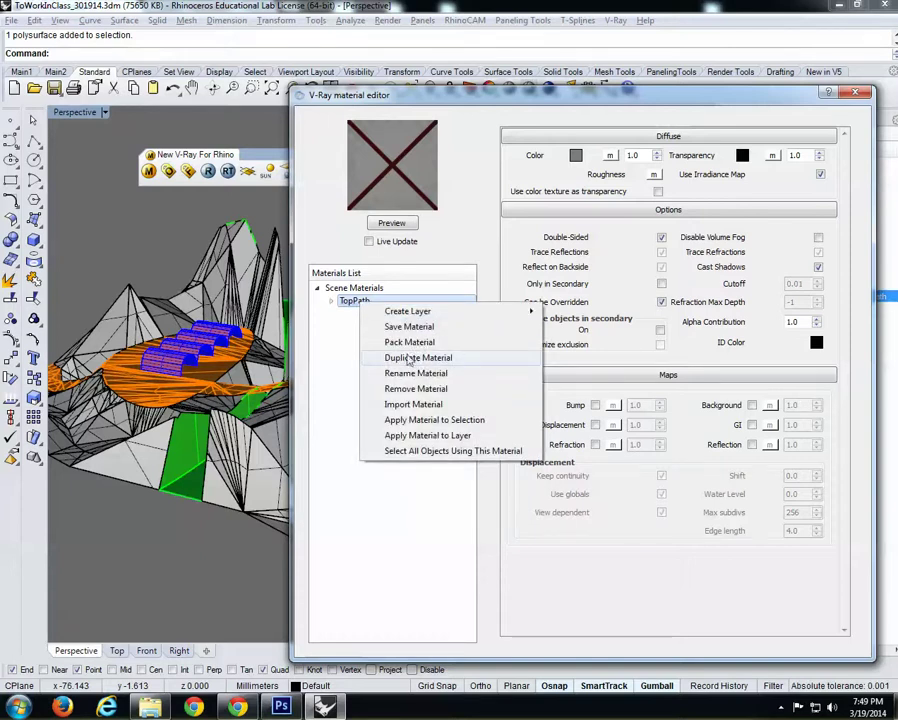
{"action": "left_click", "coordinate": [404, 510]}
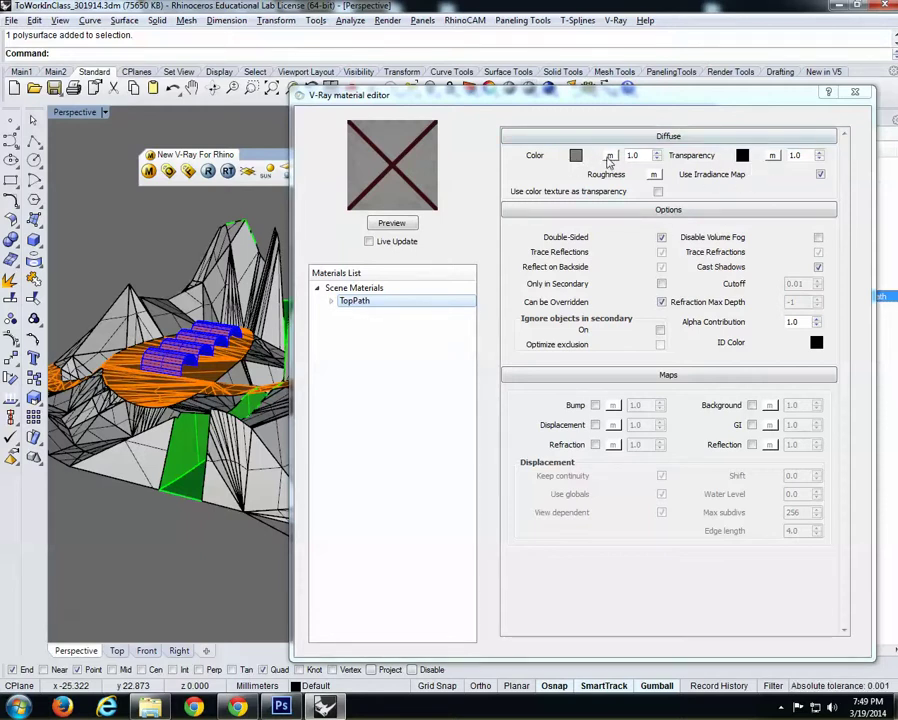
{"action": "left_click", "coordinate": [608, 158]}
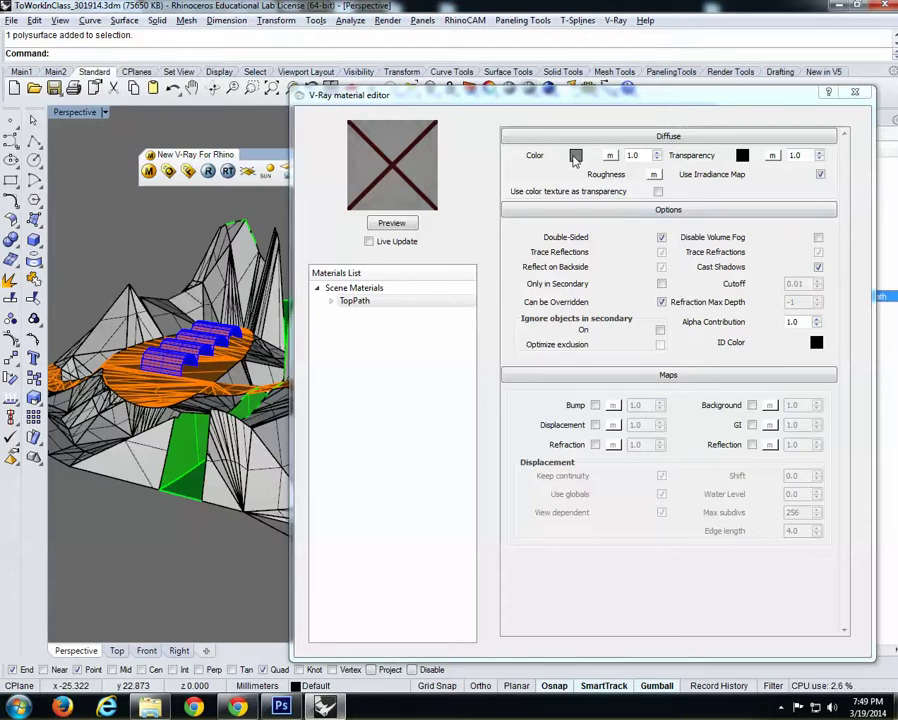
- Set the TopPath material's diffuse color to bright green
{"action": "left_click", "coordinate": [575, 155]}
{"action": "left_click", "coordinate": [491, 258]}
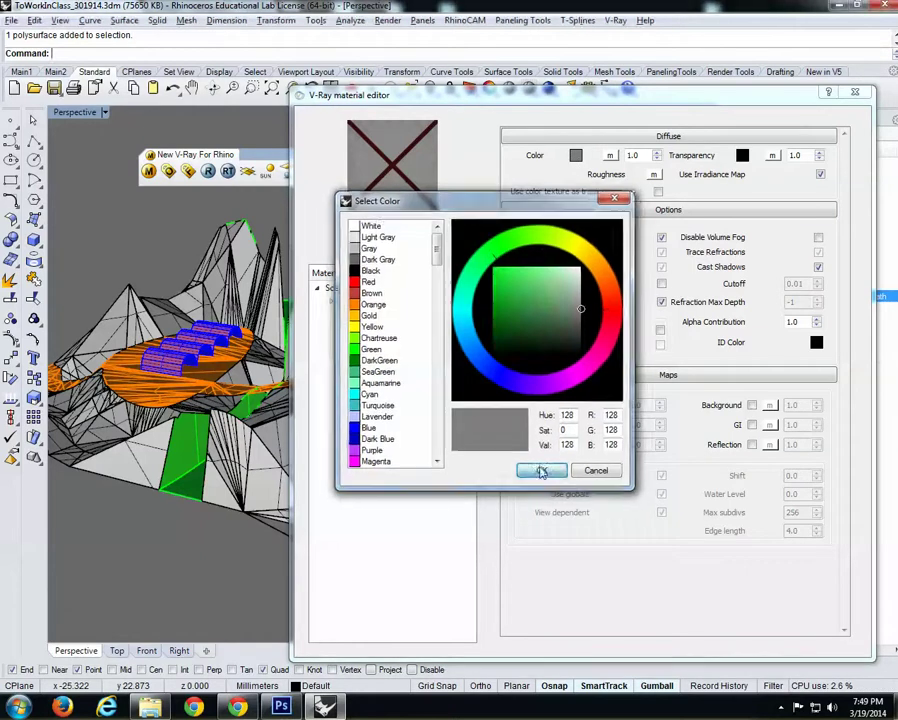
{"action": "left_click", "coordinate": [542, 471]}
{"action": "left_click", "coordinate": [576, 157]}
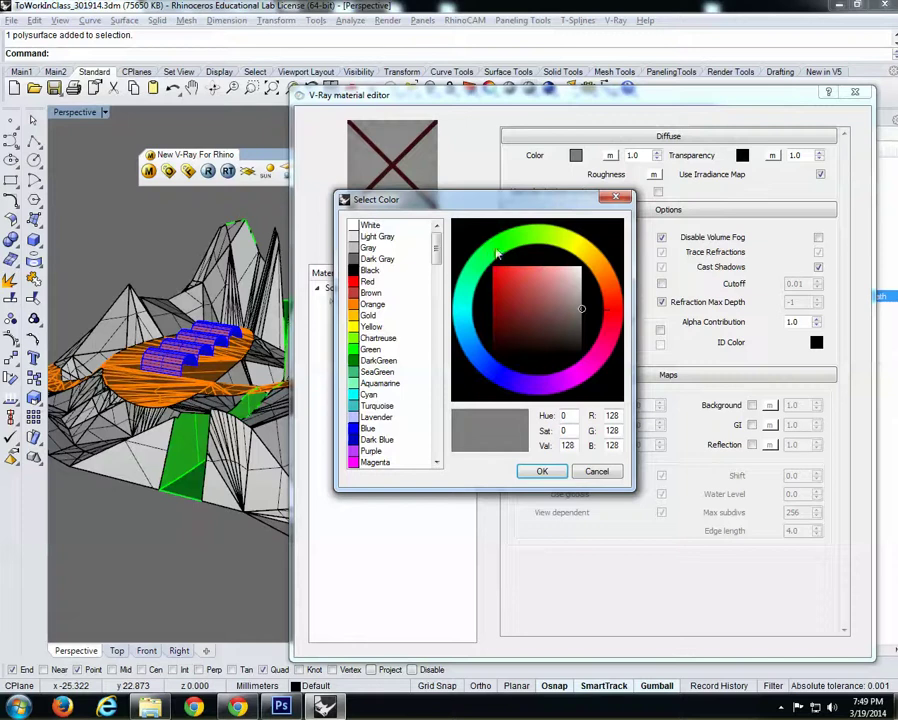
{"action": "left_click", "coordinate": [497, 250]}
{"action": "left_click", "coordinate": [504, 274]}
{"action": "left_click", "coordinate": [541, 471]}
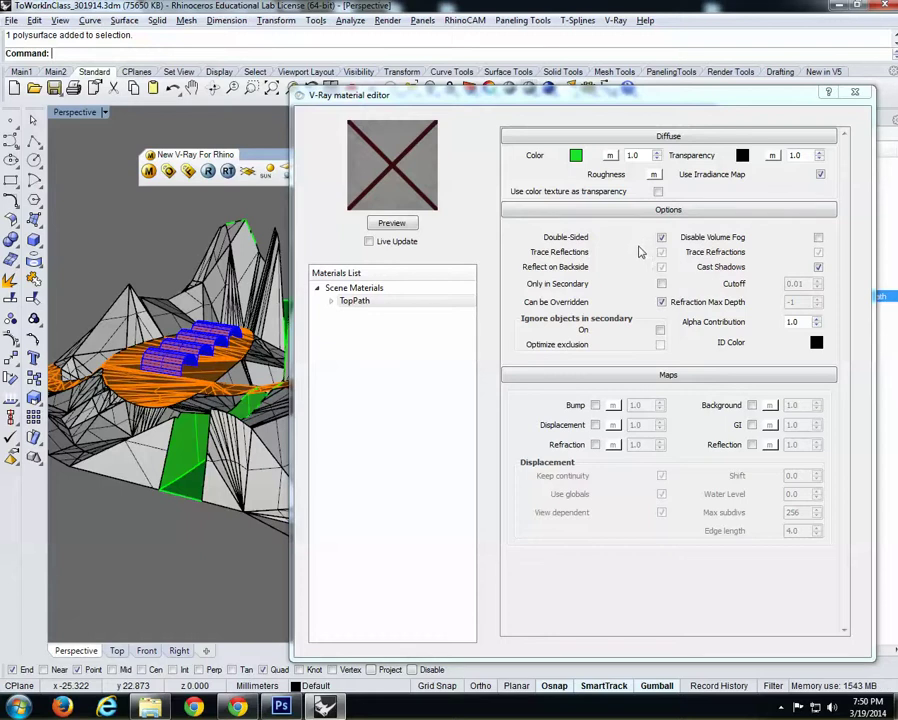
- Add a TexNoise texture map to the TopPath material's diffuse color and preview it
{"action": "left_click", "coordinate": [610, 157]}
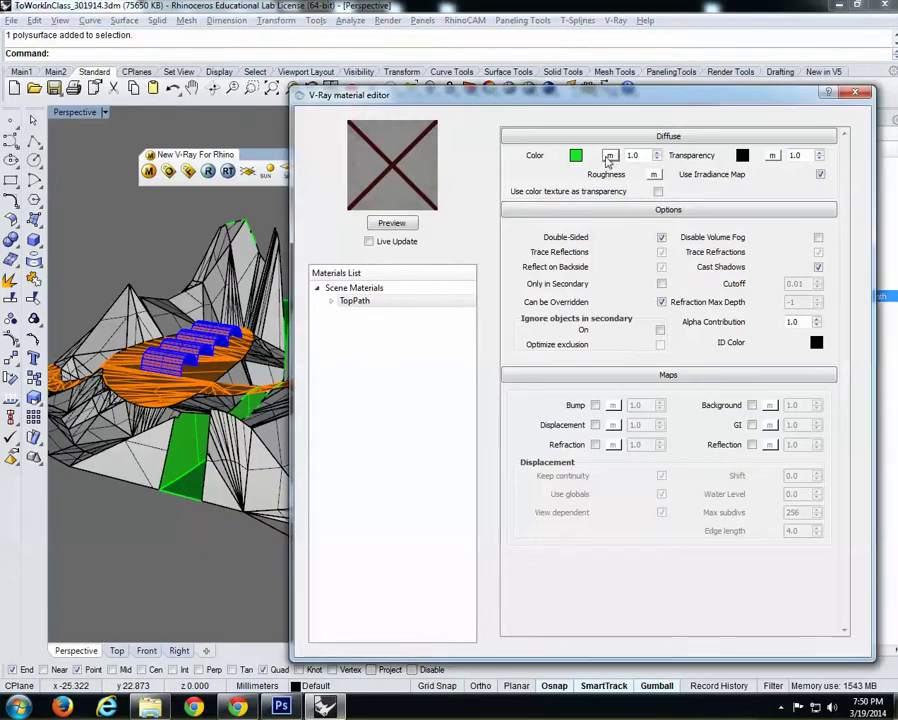
{"action": "left_click_drag", "start_coordinate": [416, 124], "coordinate": [451, 104]}
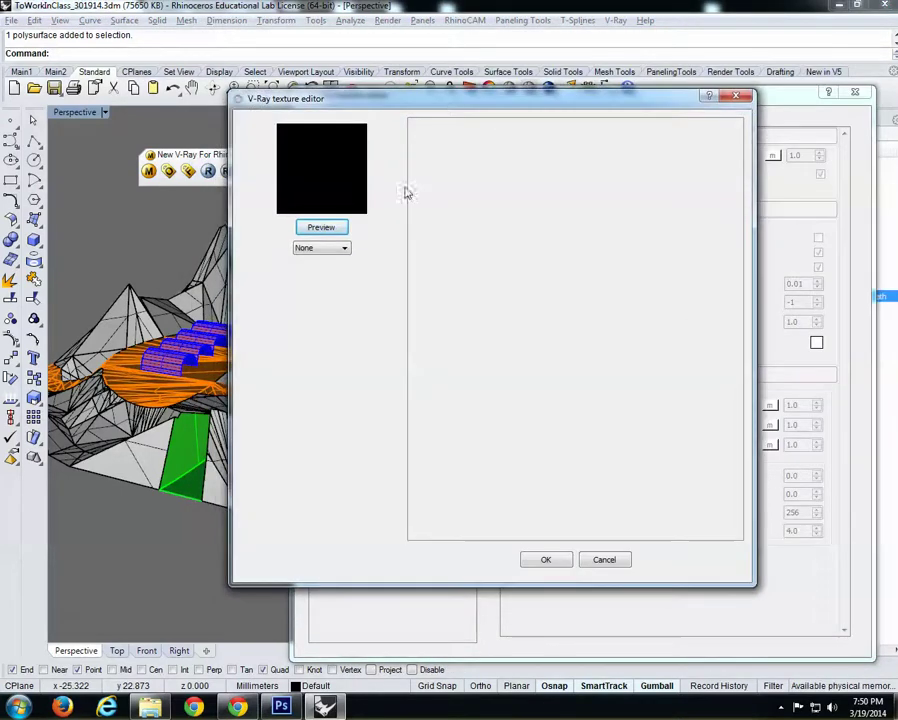
{"action": "left_click", "coordinate": [330, 250]}
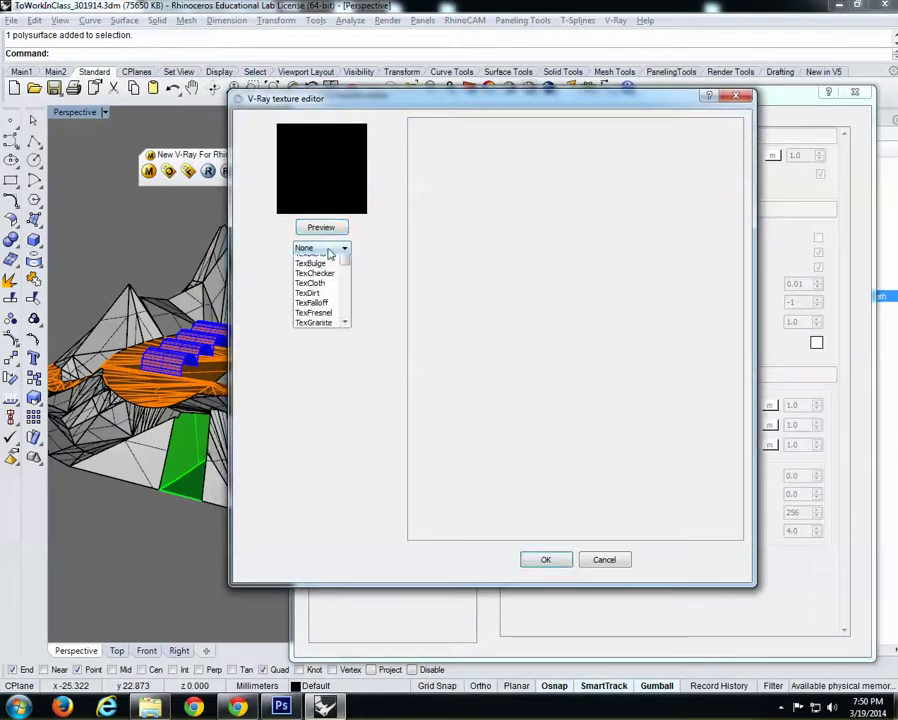
{"action": "left_click", "coordinate": [347, 300]}
{"action": "left_click_drag", "start_coordinate": [350, 308], "coordinate": [344, 340]}
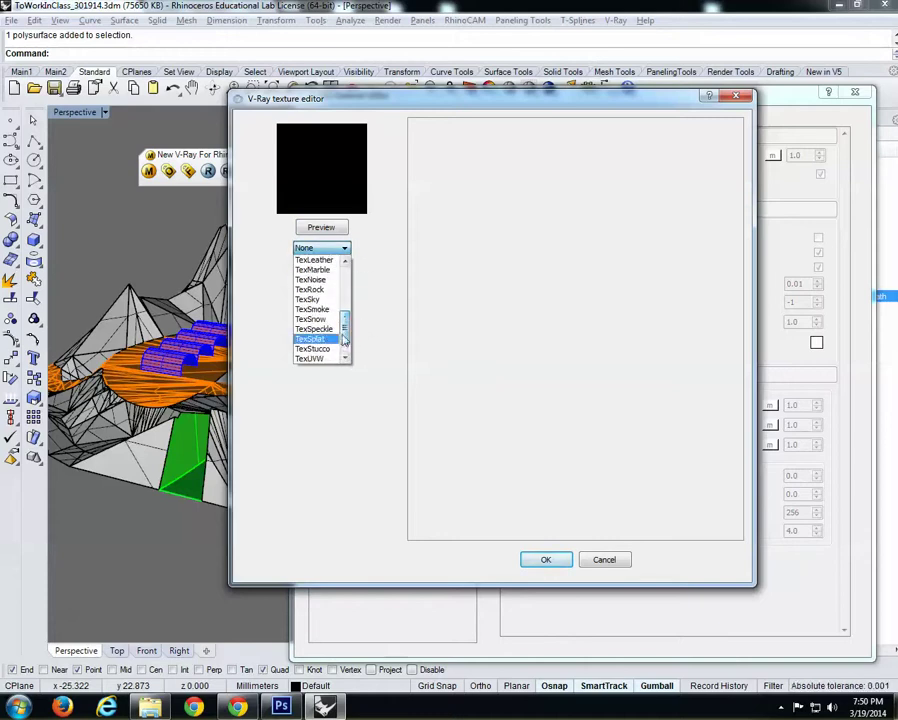
{"action": "left_click", "coordinate": [312, 280]}
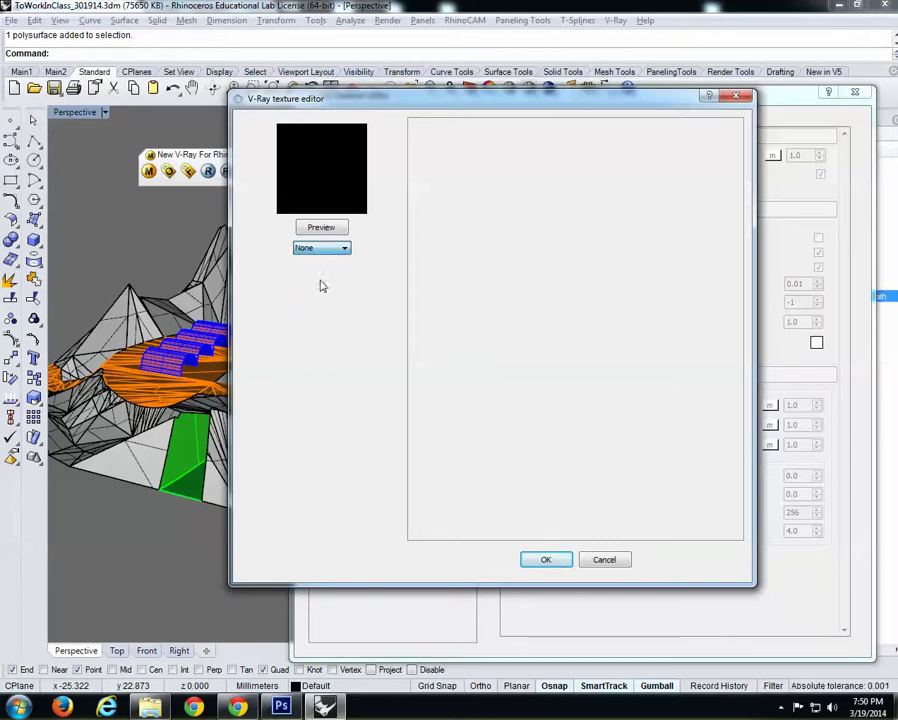
{"action": "left_click", "coordinate": [320, 227]}
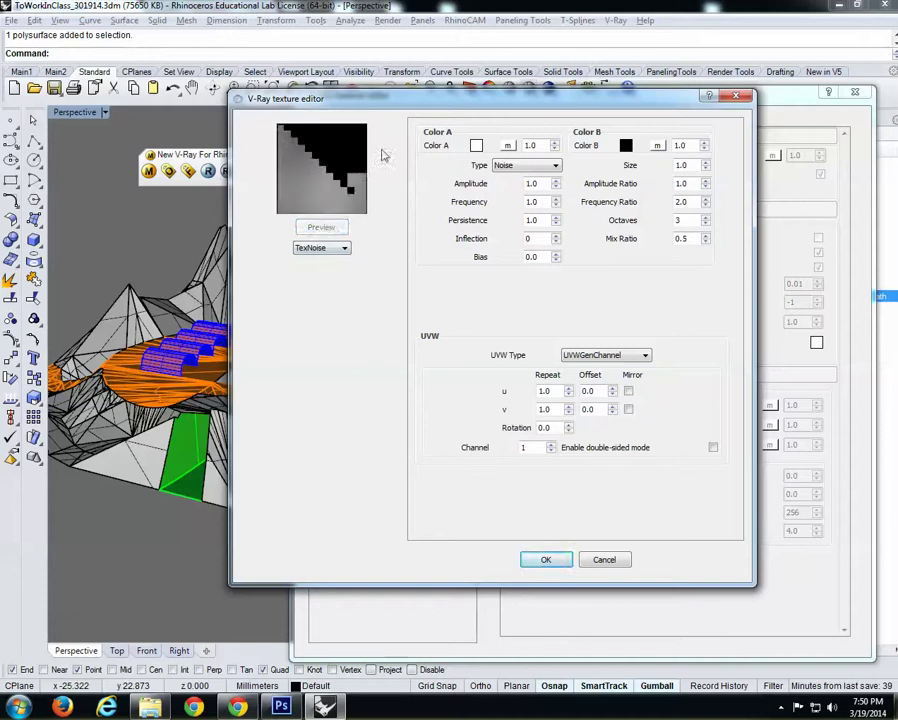
- Change the diffuse texture type to TexChecker and preview the pattern
{"action": "left_click", "coordinate": [319, 251]}
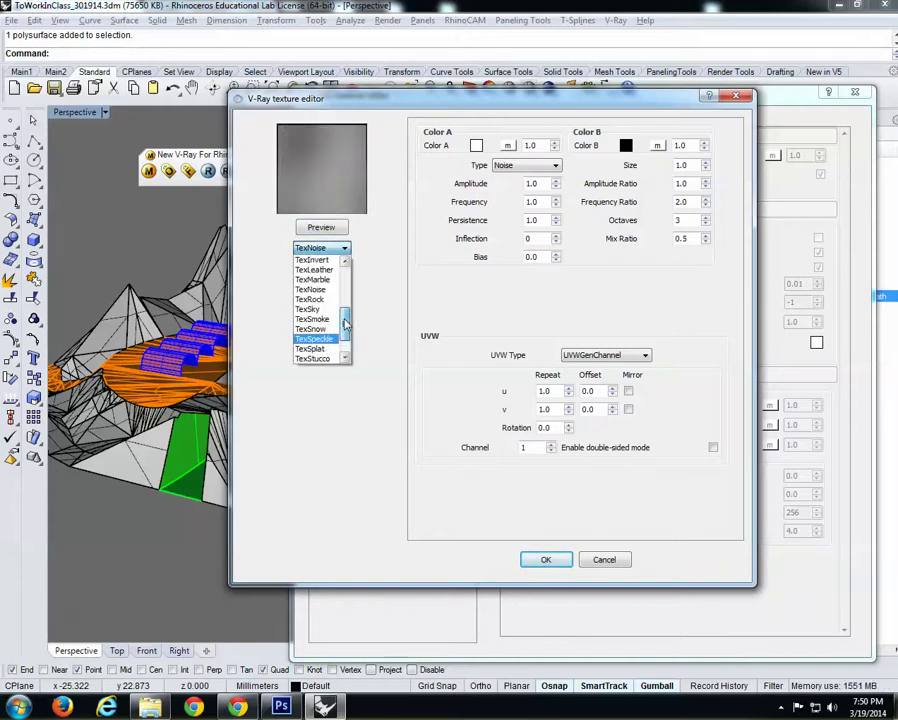
{"action": "left_click_drag", "start_coordinate": [345, 322], "coordinate": [348, 286]}
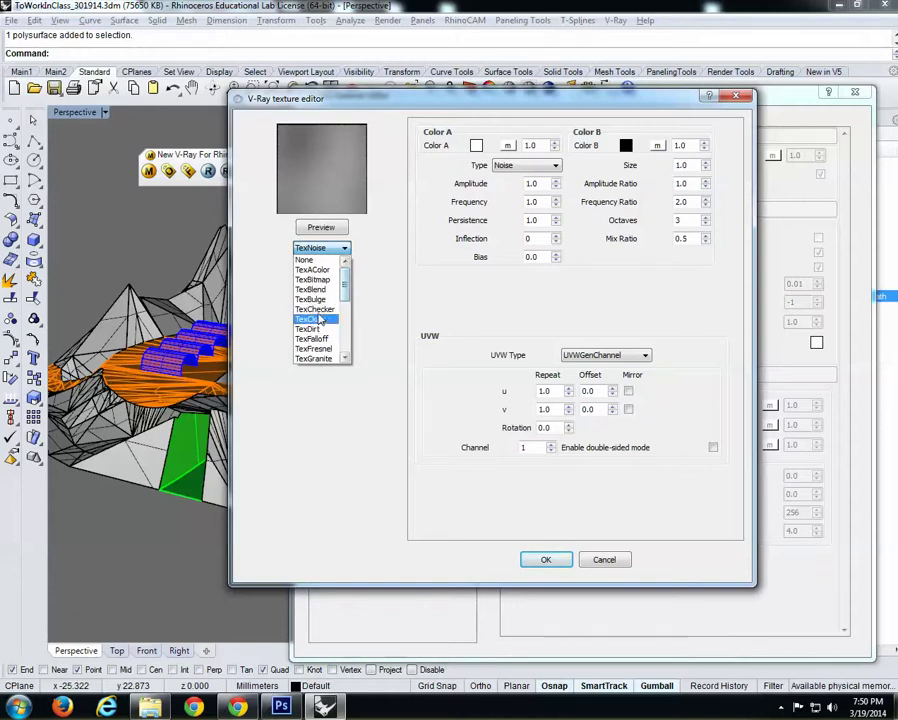
{"action": "key", "text": "Escape"}
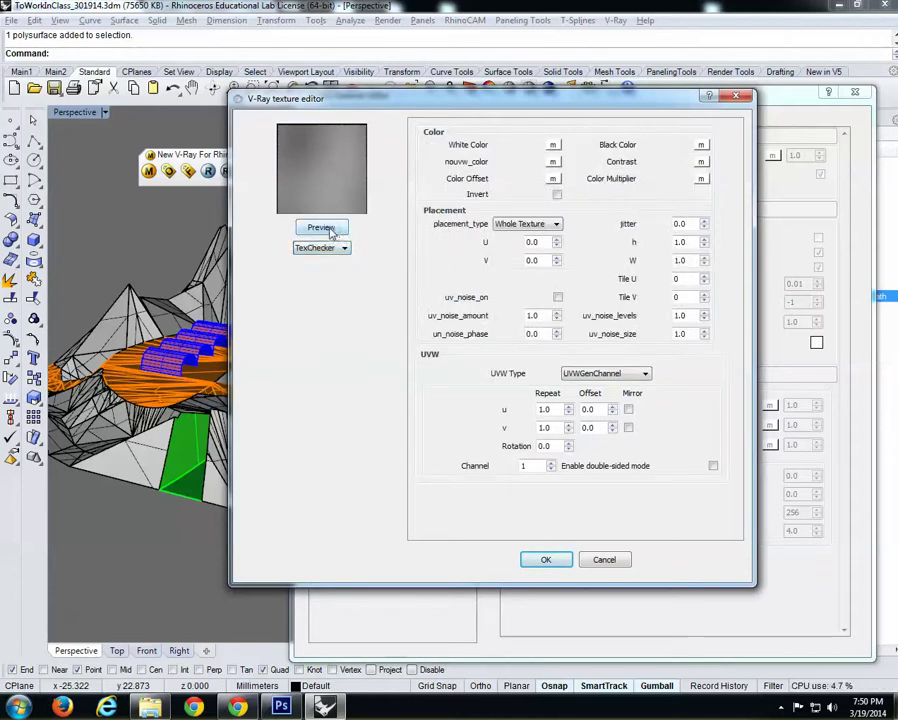
{"action": "left_click", "coordinate": [333, 230]}
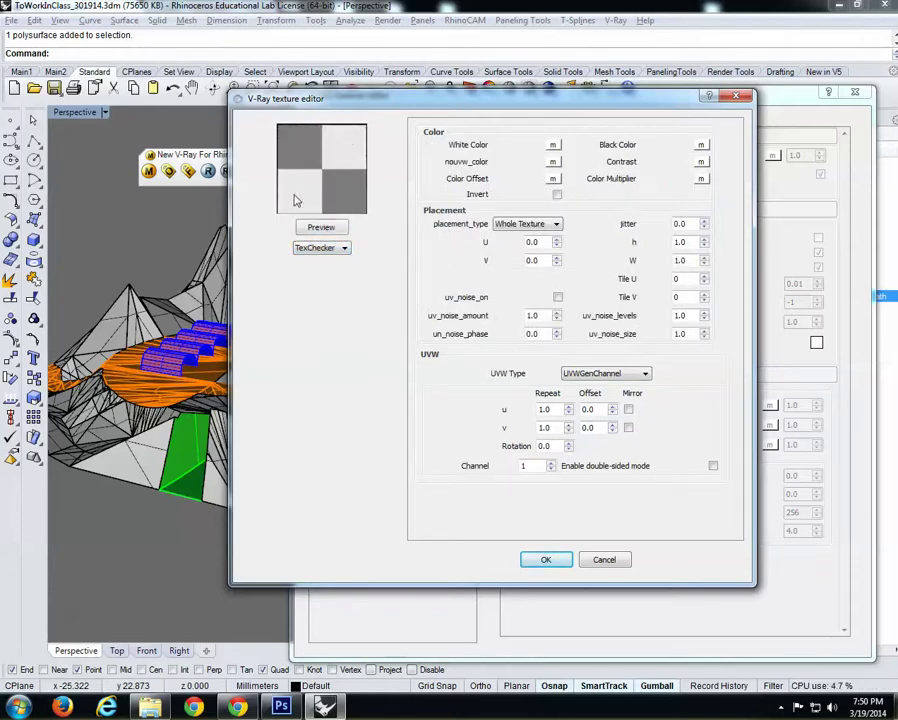
- Change the diffuse texture type to TexBitmap and browse to the texture image folder on the Desktop, showing files as large icons
{"action": "left_click", "coordinate": [343, 248]}
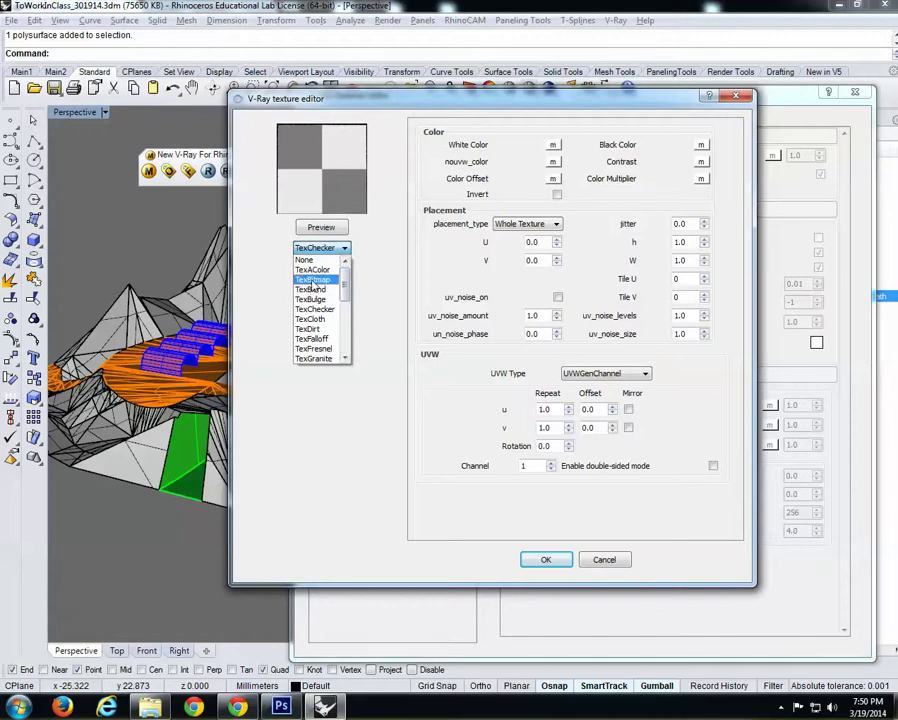
{"action": "left_click", "coordinate": [311, 281]}
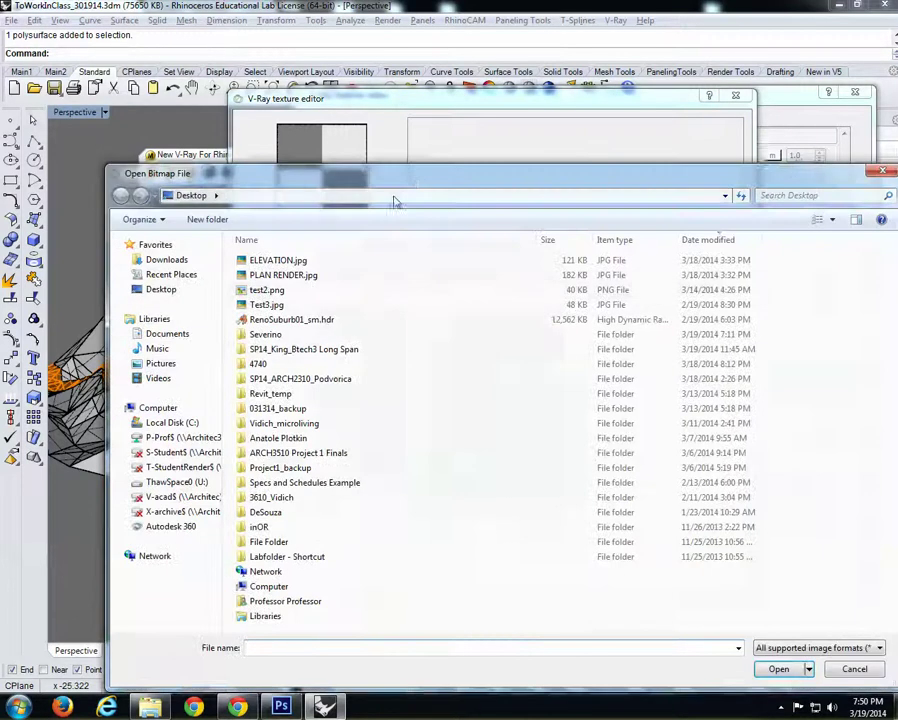
{"action": "left_click_drag", "start_coordinate": [418, 176], "coordinate": [380, 108]}
{"action": "left_click", "coordinate": [233, 236]}
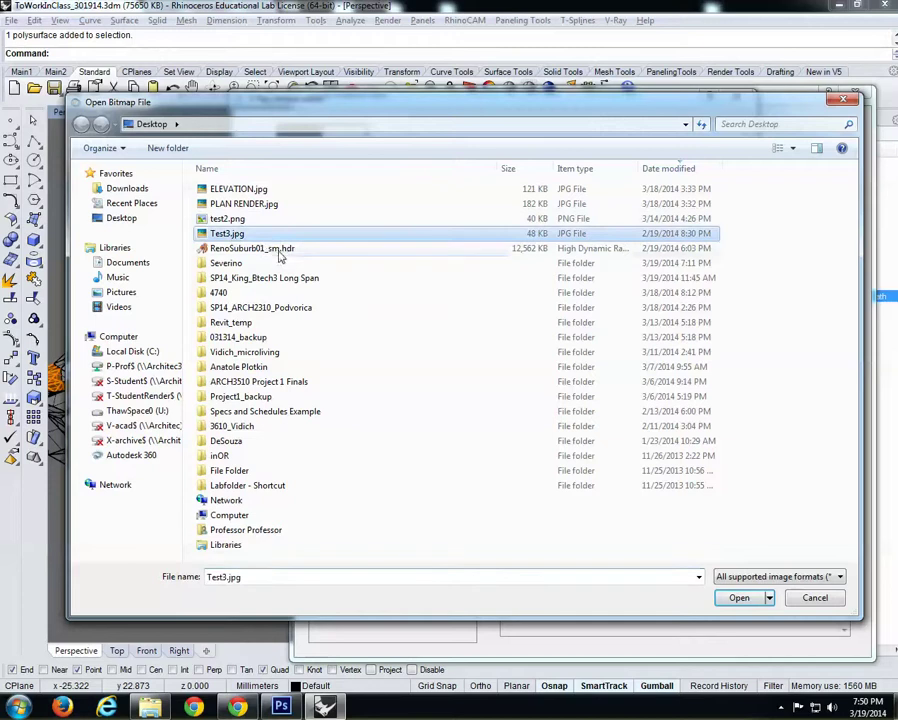
{"action": "left_click", "coordinate": [793, 148]}
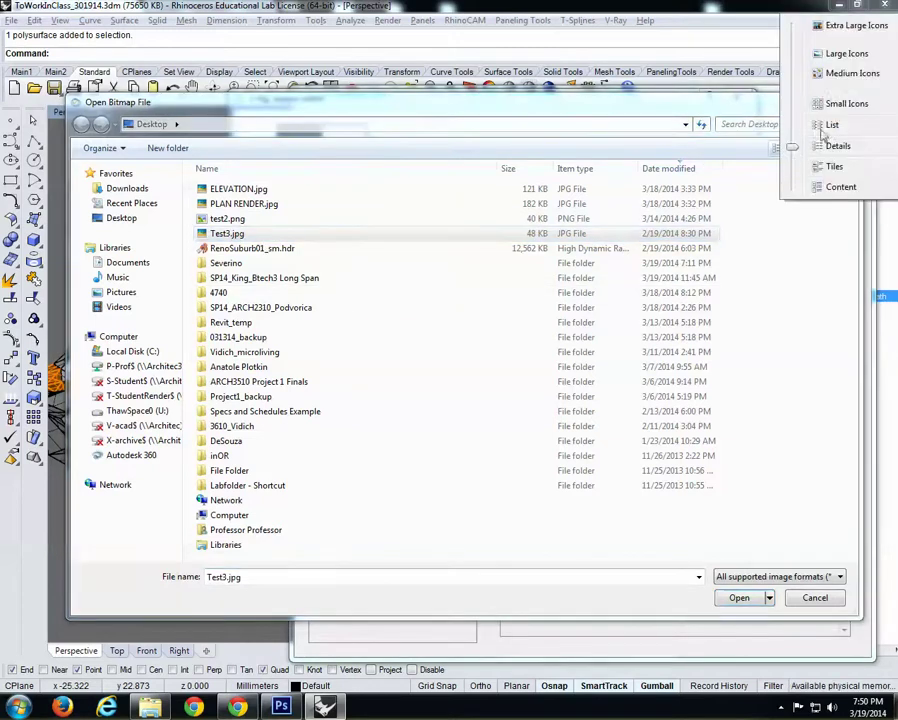
{"action": "left_click", "coordinate": [846, 53]}
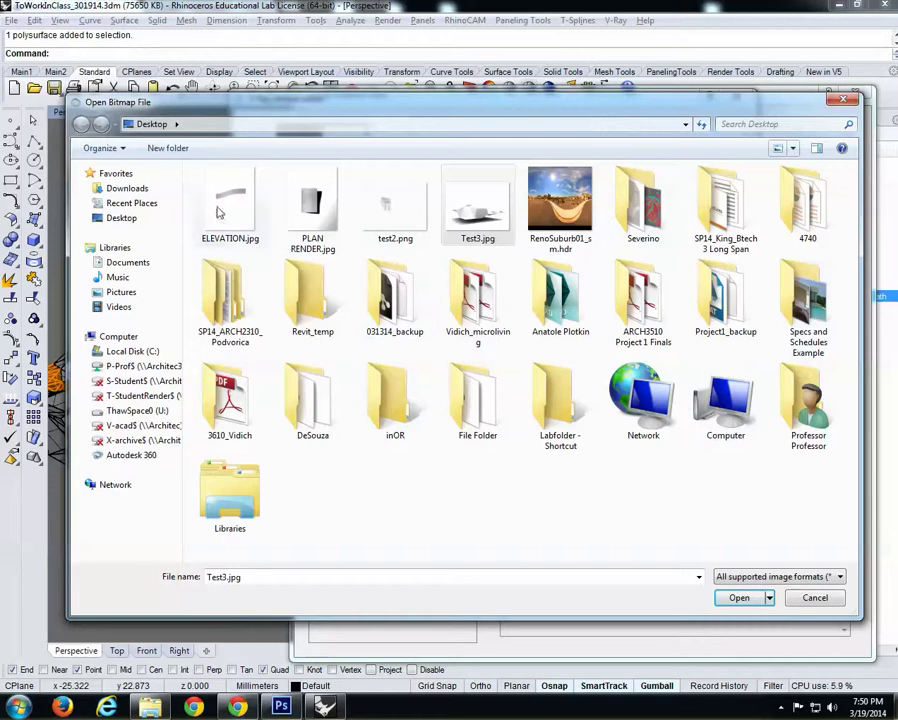
{"action": "left_click", "coordinate": [121, 217]}
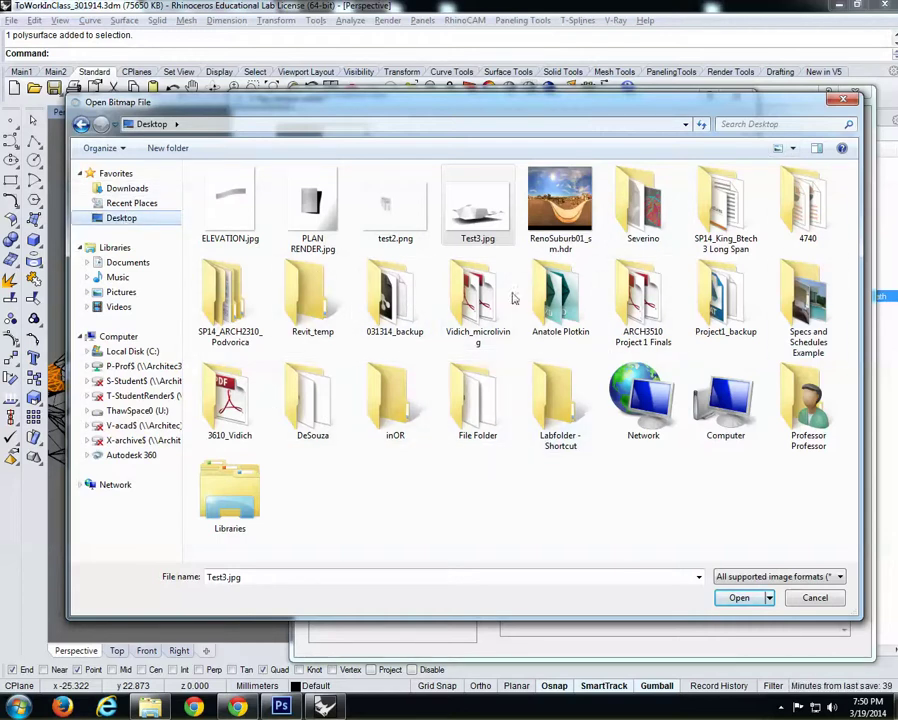
{"action": "double_click", "coordinate": [648, 200]}
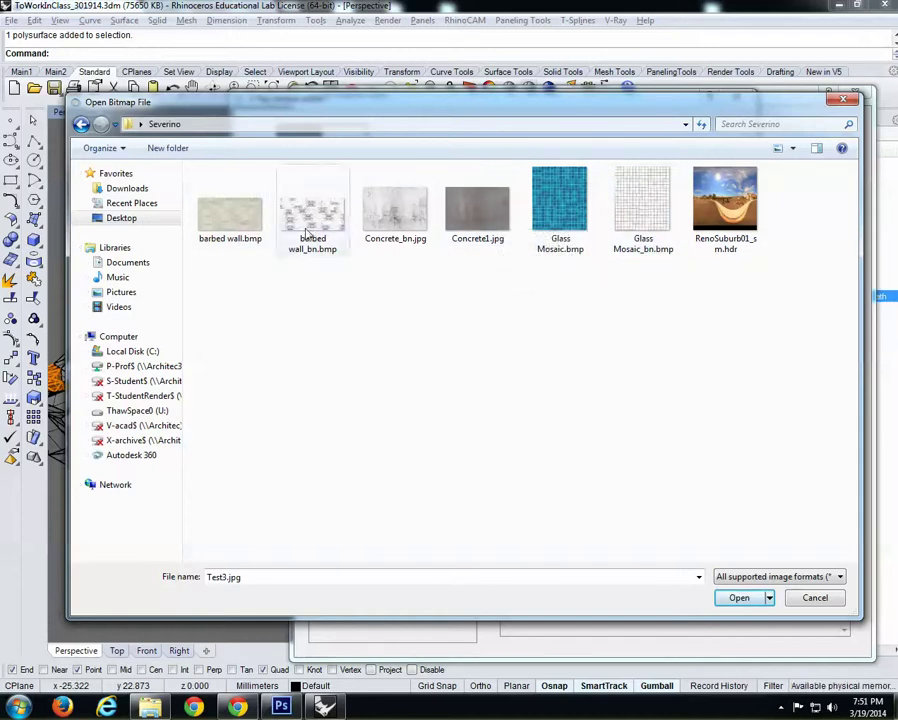
- Load barbed wall.bmp as the diffuse bitmap, preview and accept the texture, and refresh the TopPath material preview
{"action": "left_click", "coordinate": [482, 209]}
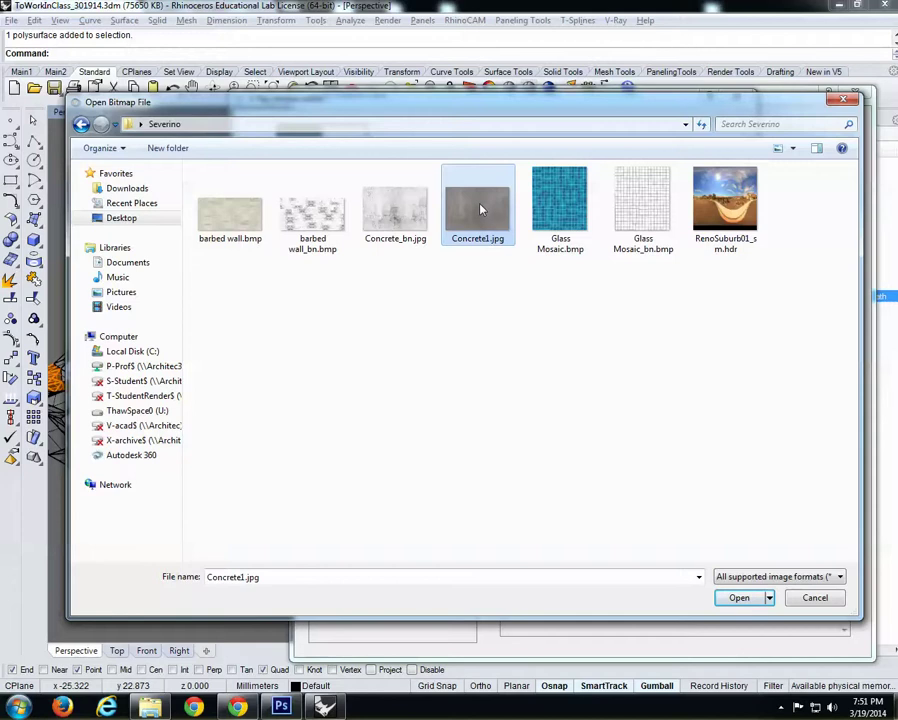
{"action": "left_click", "coordinate": [230, 212]}
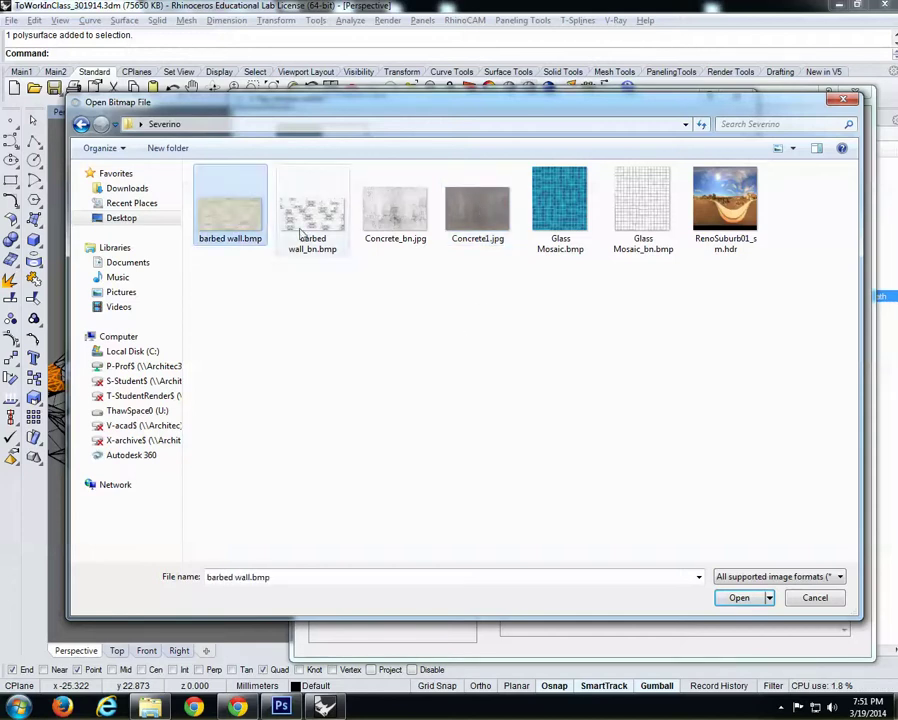
{"action": "left_click", "coordinate": [738, 598]}
{"action": "left_click", "coordinate": [322, 226]}
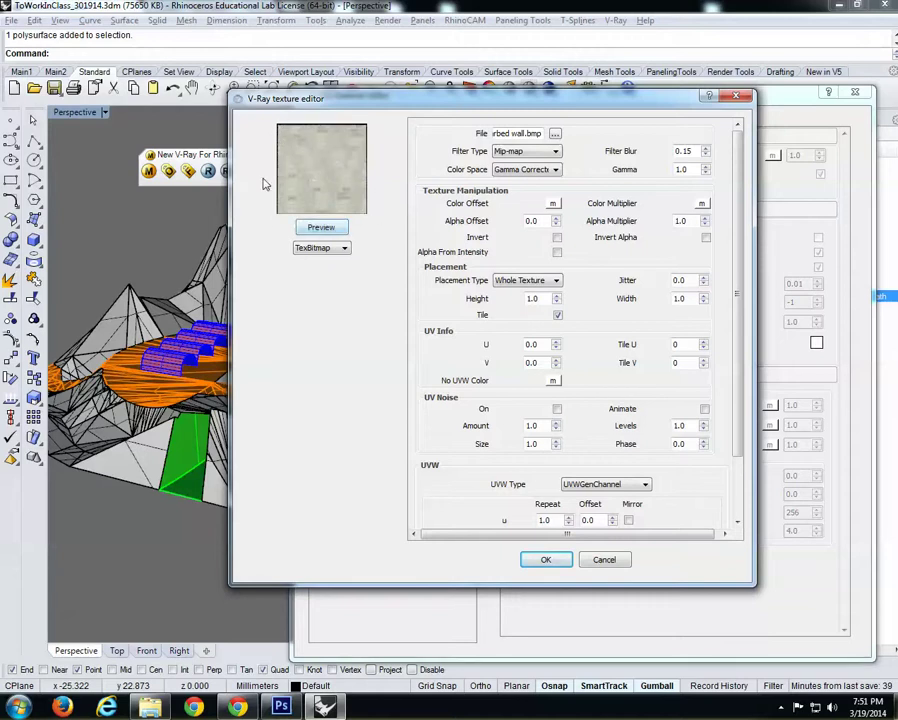
{"action": "left_click", "coordinate": [546, 560]}
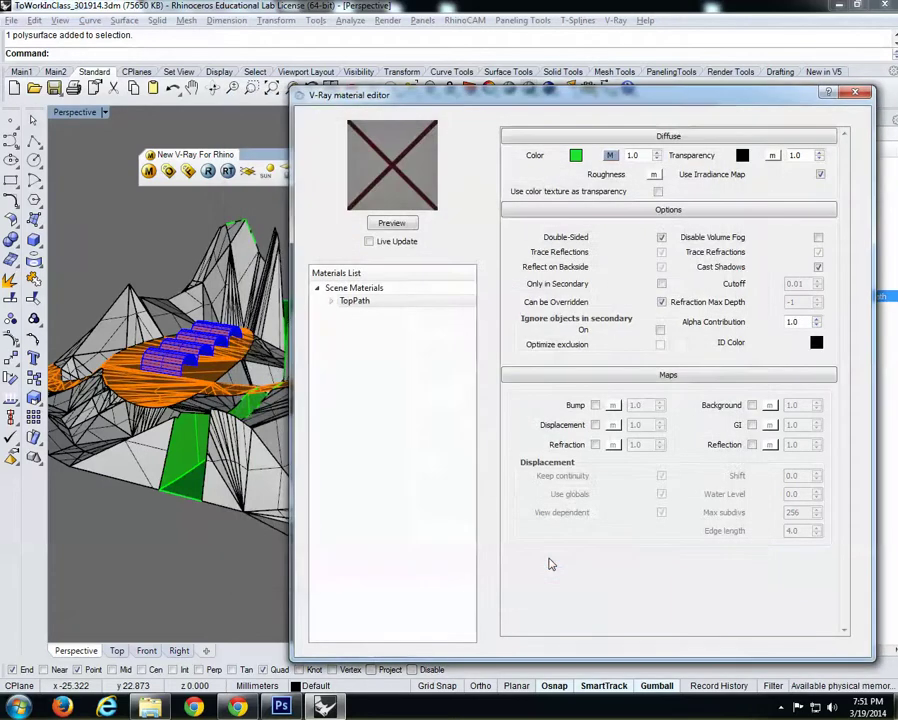
{"action": "left_click", "coordinate": [403, 224]}
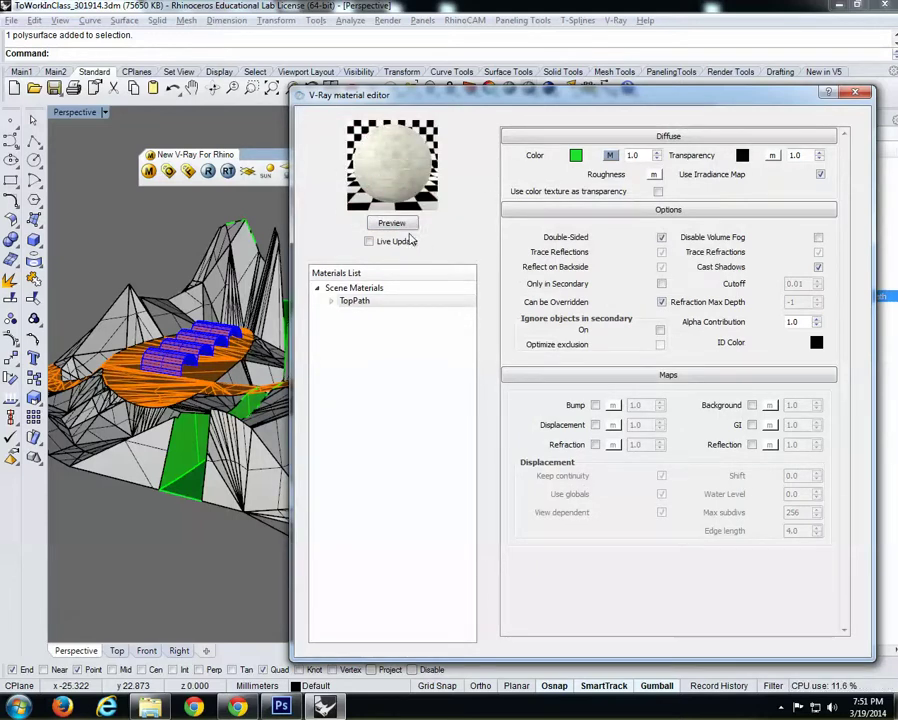
- Narrow the material editor to uncover more of the model and set the Perspective viewport to Rendered display mode
{"action": "scroll", "coordinate": [131, 340], "scroll_direction": "up", "scroll_amount": 5}
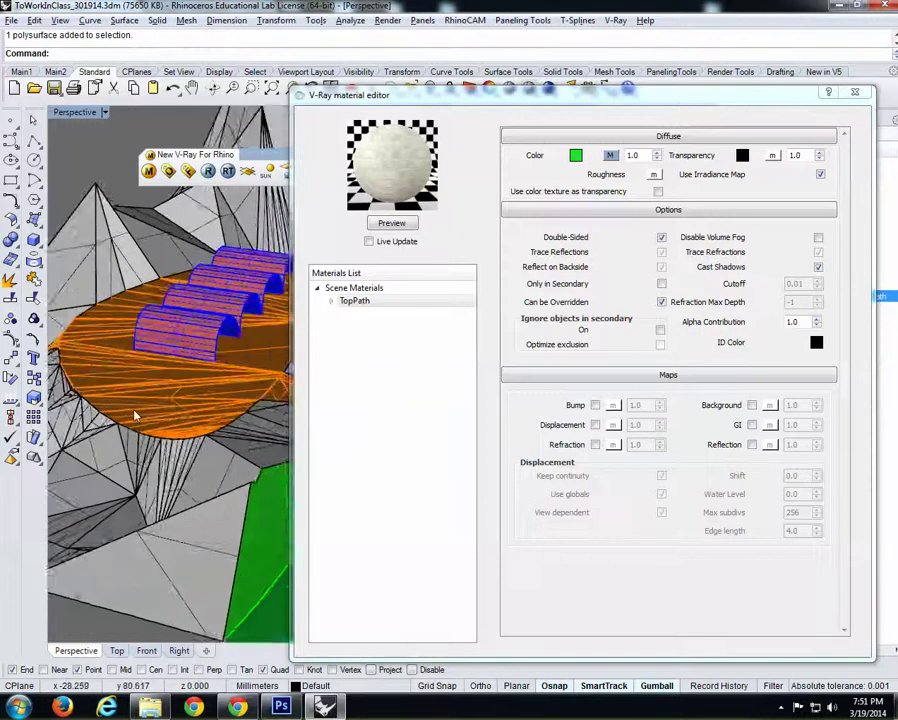
{"action": "scroll", "coordinate": [128, 352], "scroll_direction": "down", "scroll_amount": 5}
{"action": "scroll", "coordinate": [128, 352], "scroll_direction": "up", "scroll_amount": 4}
{"action": "scroll", "coordinate": [140, 340], "scroll_direction": "down", "scroll_amount": 4}
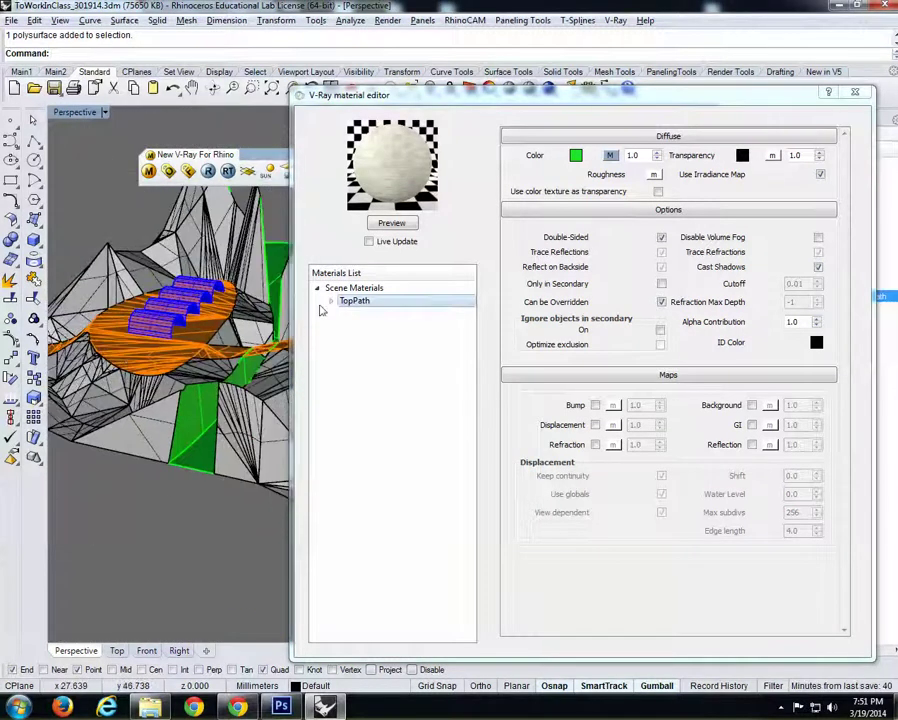
{"action": "left_click_drag", "start_coordinate": [293, 290], "coordinate": [370, 290]}
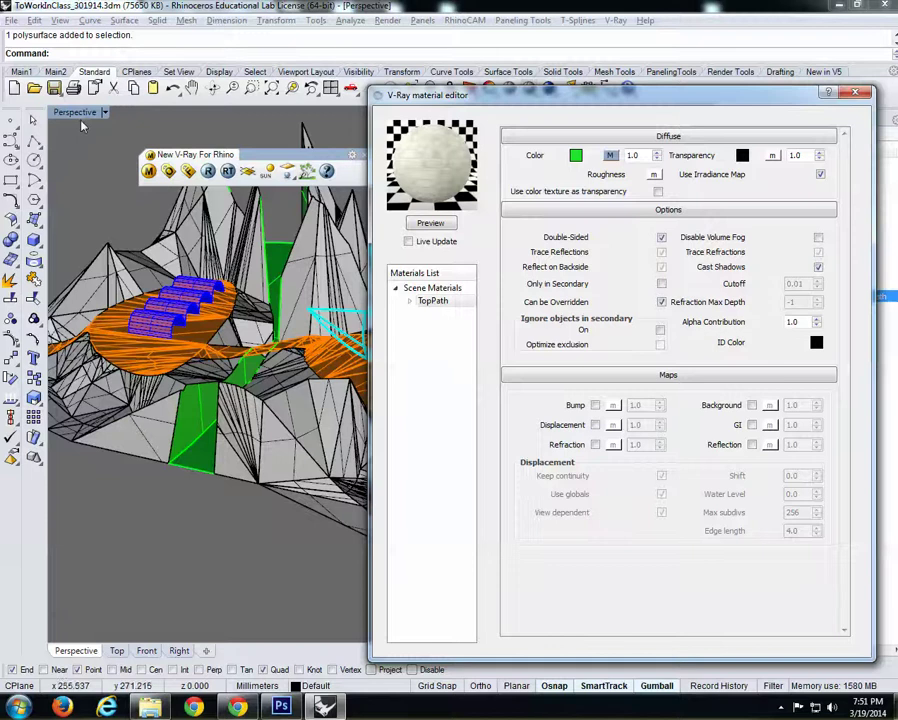
{"action": "left_click", "coordinate": [74, 113]}
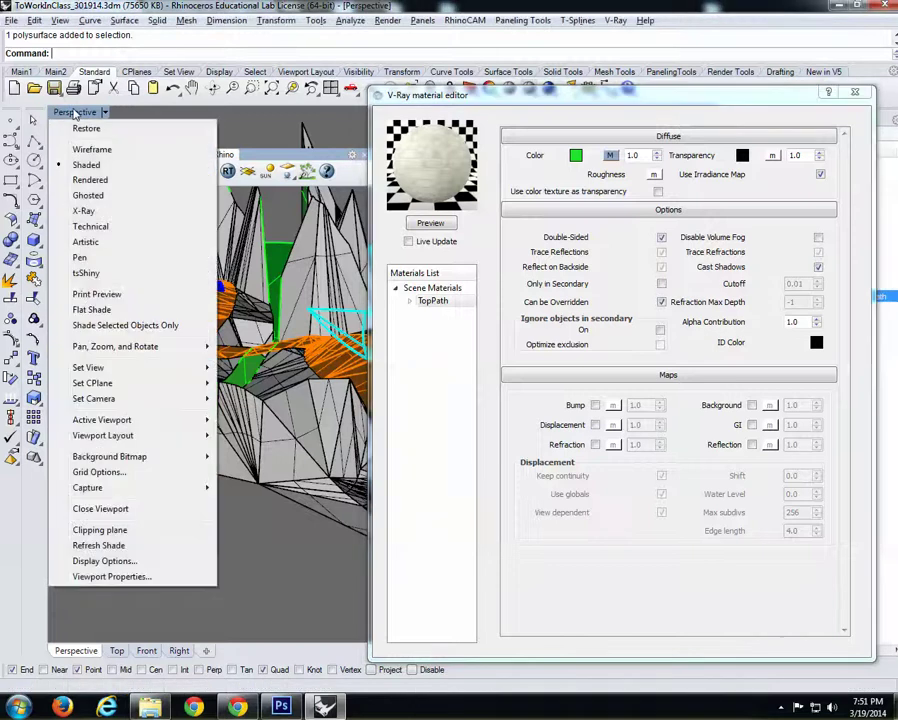
{"action": "left_click", "coordinate": [96, 181]}
- Examine up close how the barbed wall texture maps onto the path surface around the arched structures
{"action": "scroll", "coordinate": [210, 355], "scroll_direction": "up", "scroll_amount": 10}
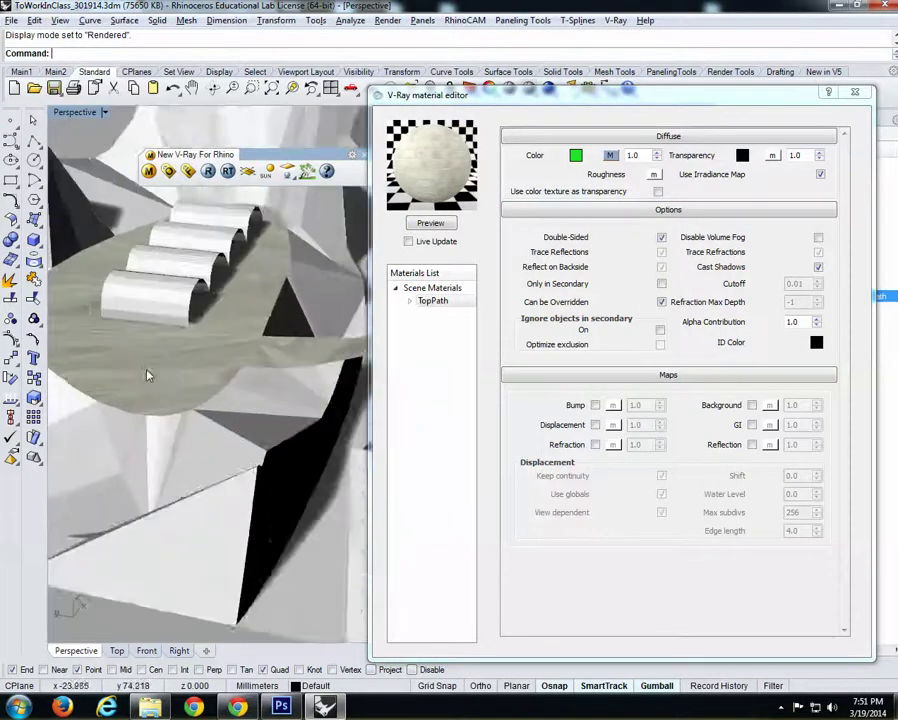
{"action": "scroll", "coordinate": [218, 350], "scroll_direction": "down", "scroll_amount": 5}
{"action": "mouse_move", "coordinate": [200, 380]}
{"action": "right_mouse_down"}
{"action": "mouse_move", "coordinate": [322, 363]}
{"action": "mouse_move", "coordinate": [250, 405]}
{"action": "mouse_move", "coordinate": [180, 386]}
{"action": "mouse_move", "coordinate": [200, 380]}
{"action": "right_mouse_up"}
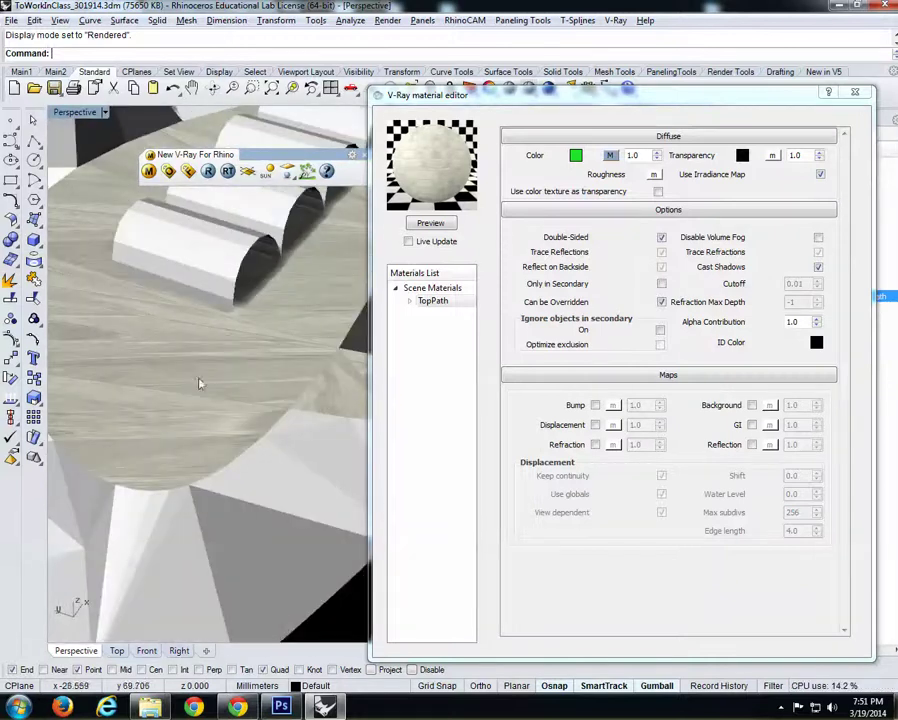
{"action": "scroll", "coordinate": [200, 355], "scroll_direction": "up", "scroll_amount": 10}
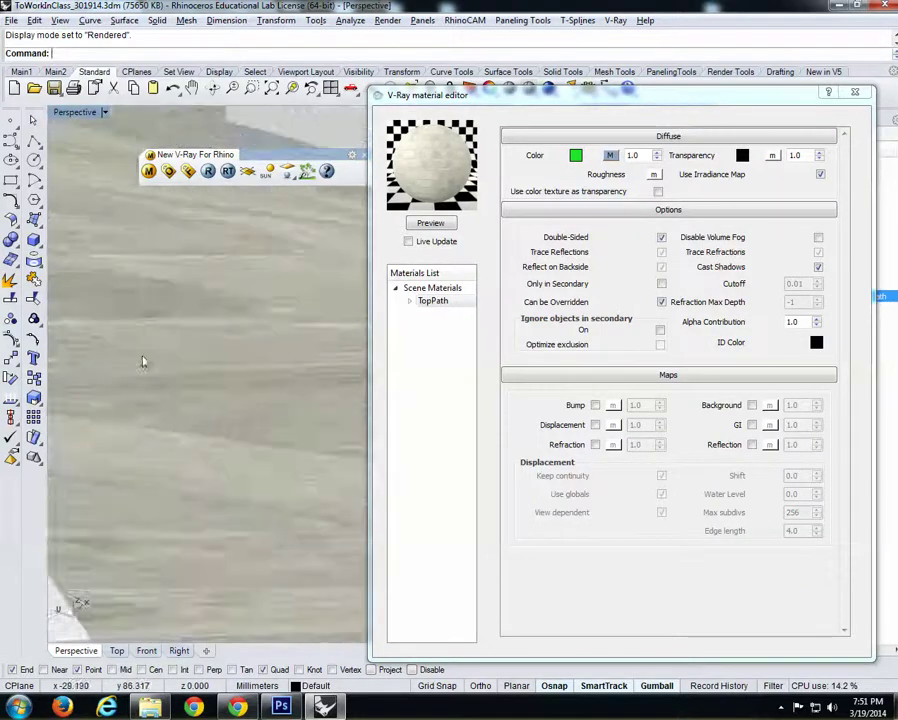
{"action": "scroll", "coordinate": [183, 358], "scroll_direction": "up", "scroll_amount": 1}
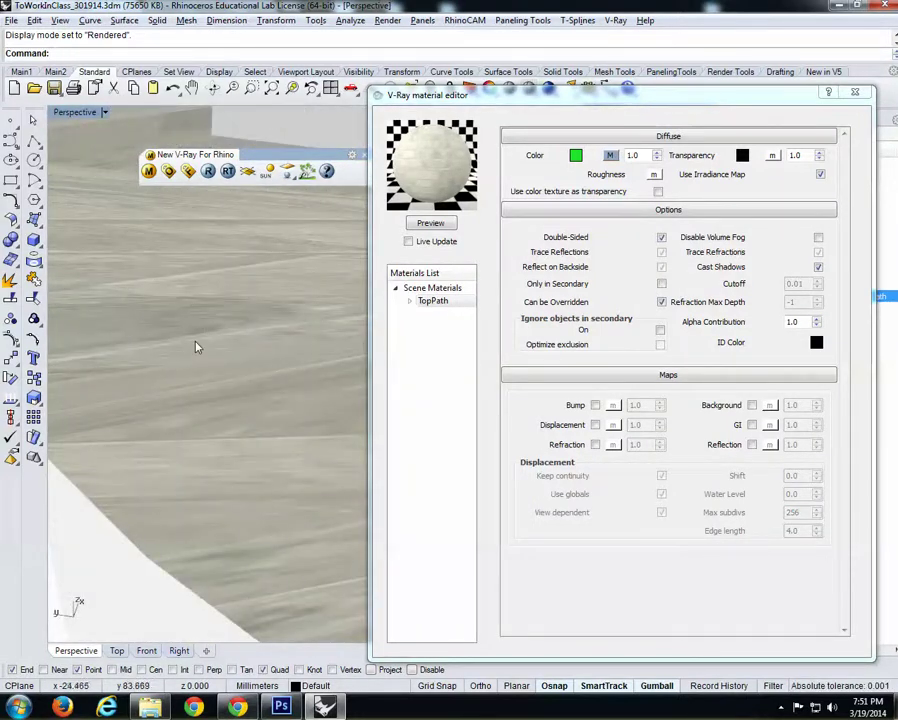
{"action": "scroll", "coordinate": [212, 326], "scroll_direction": "down", "scroll_amount": 8}
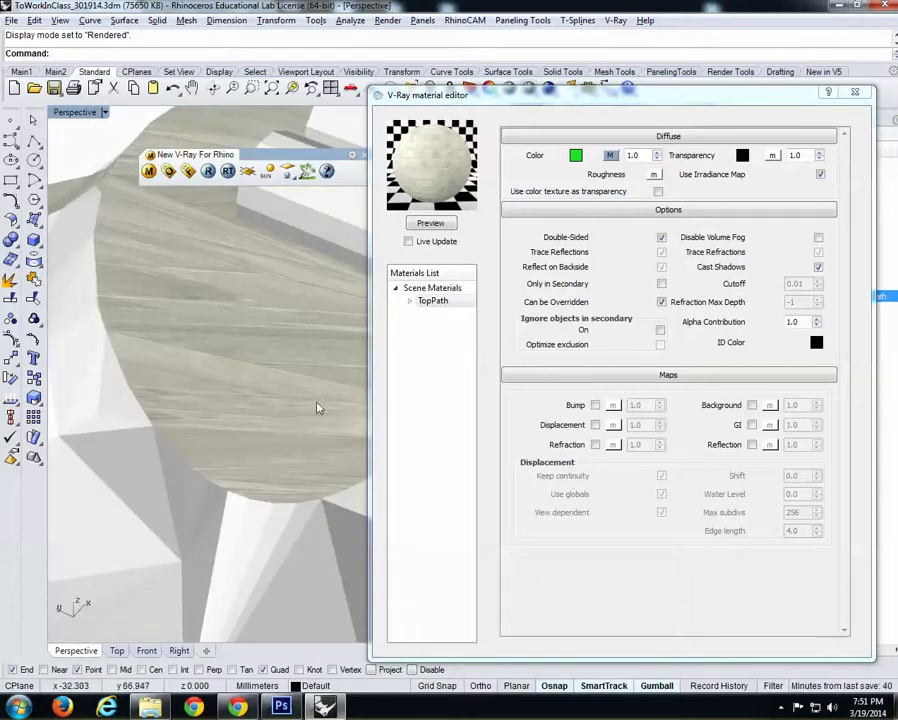
- Close the V-Ray material editor and select the textured path polysurface in the Perspective view
{"action": "left_click", "coordinate": [201, 333]}
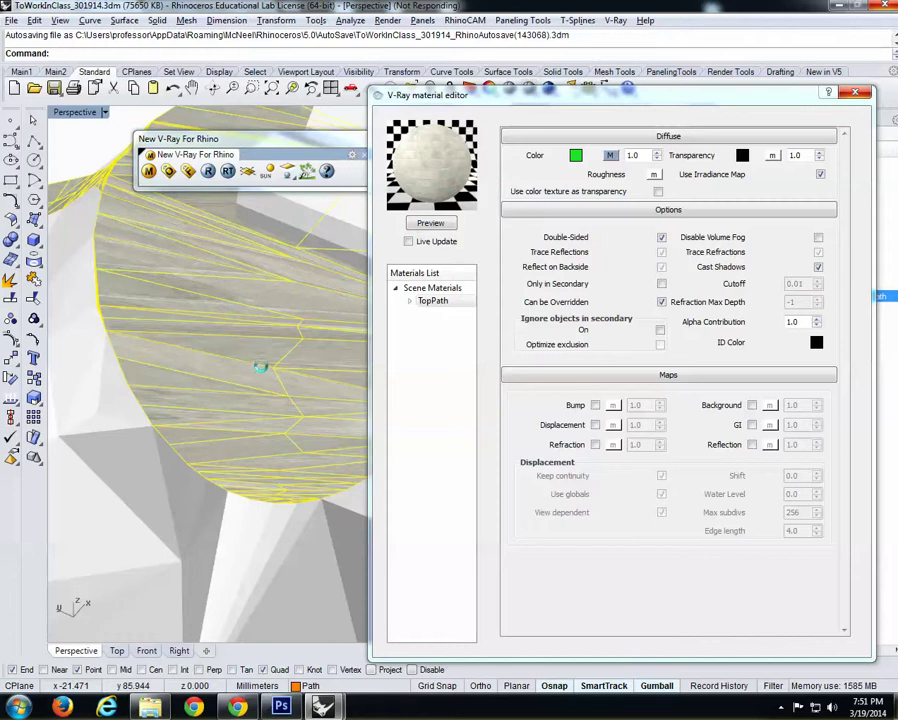
{"action": "left_click", "coordinate": [855, 95]}
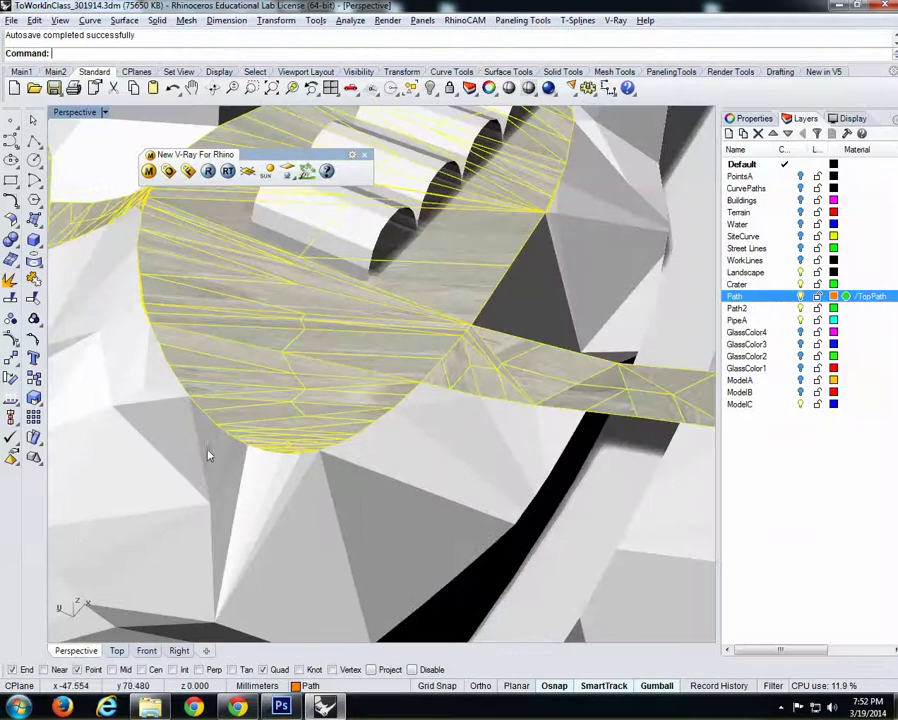
{"action": "right_click_drag", "start_coordinate": [198, 427], "coordinate": [172, 480]}
{"action": "key", "text": "Escape"}
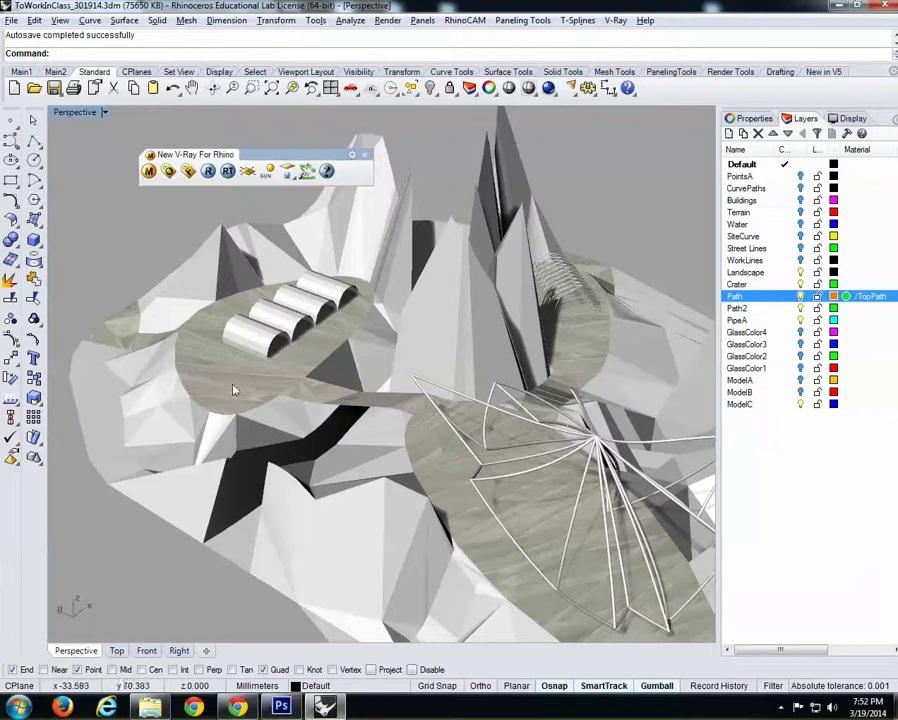
{"action": "left_click", "coordinate": [231, 377]}
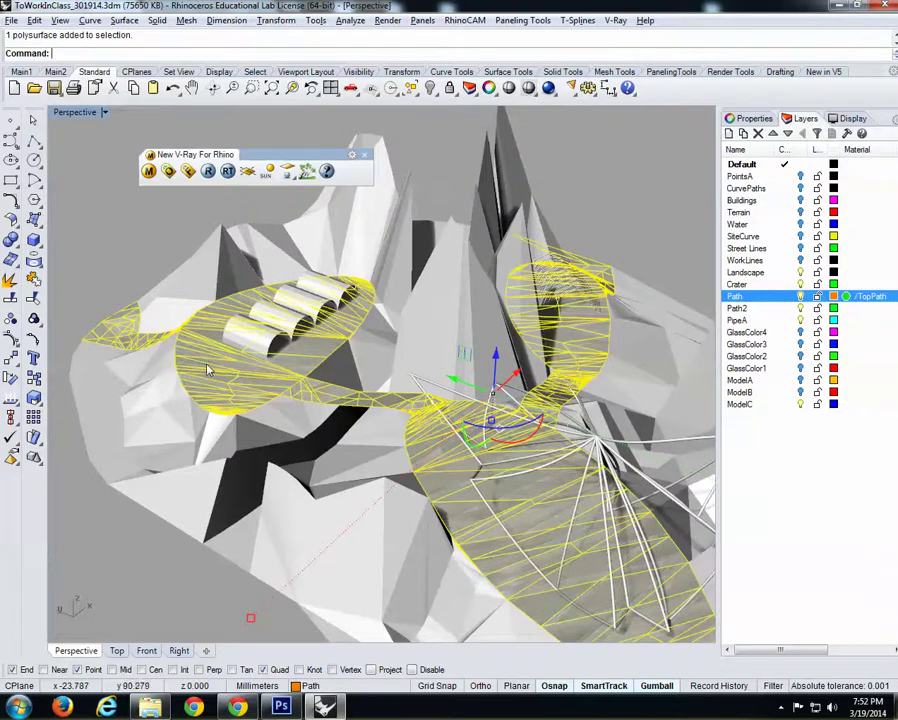
- Display the texture mapping properties of the selected path polysurface and widen the side panel to fit them
{"action": "scroll", "coordinate": [210, 362], "scroll_direction": "up", "scroll_amount": 3}
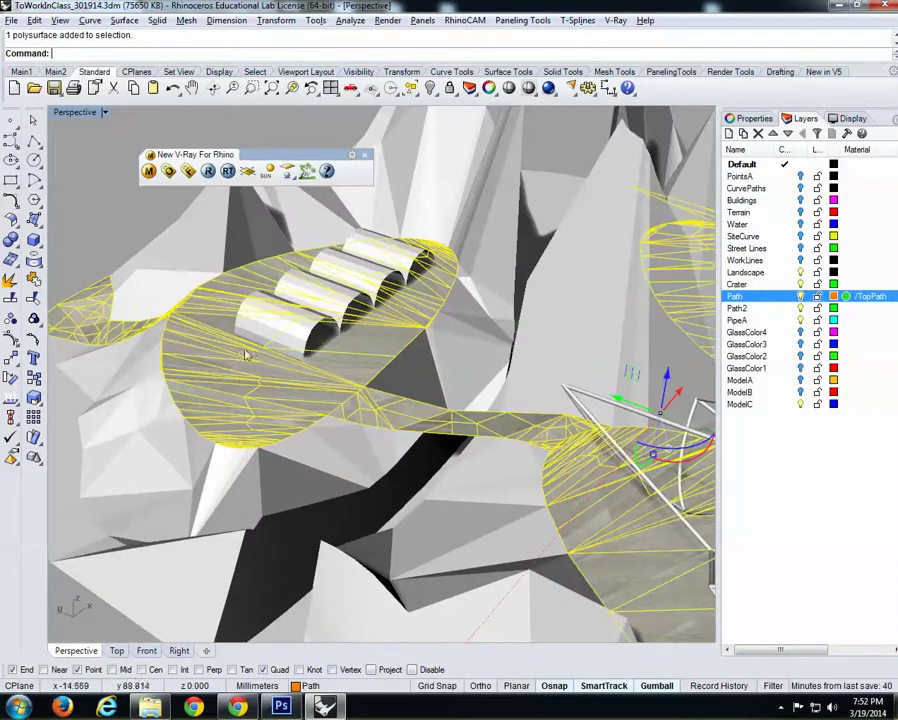
{"action": "left_click", "coordinate": [750, 119]}
{"action": "left_click_drag", "start_coordinate": [718, 203], "coordinate": [688, 203]}
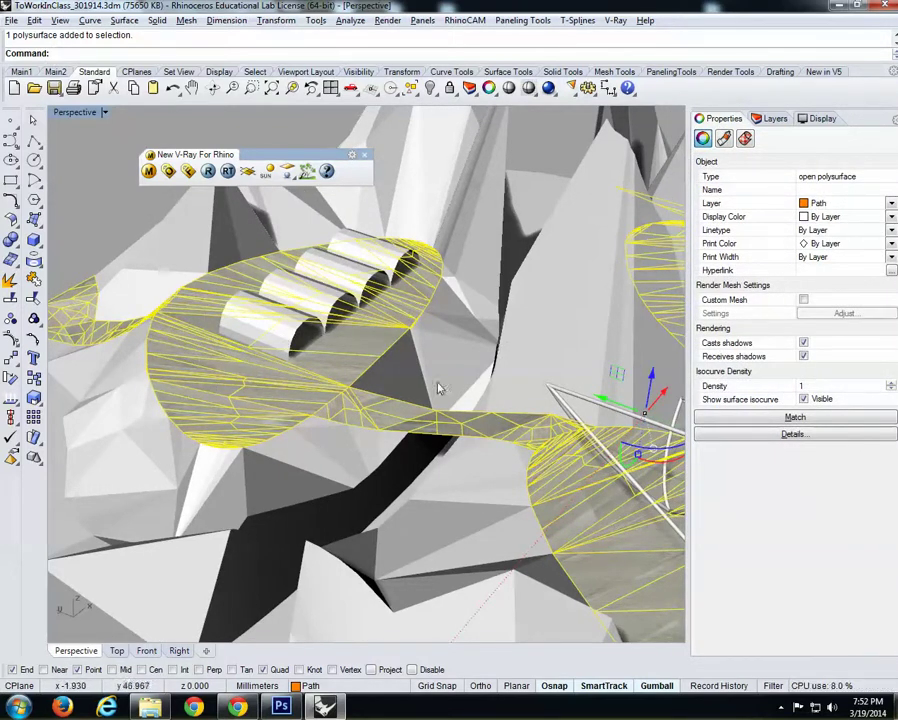
{"action": "left_click", "coordinate": [745, 139]}
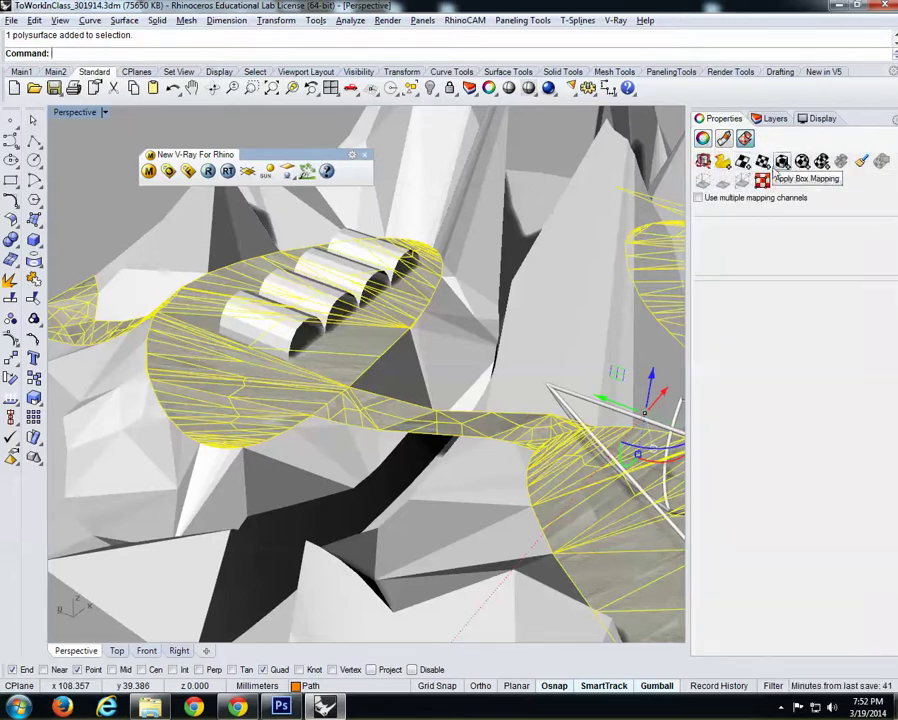
- Apply a capped box mapping to the path polysurface, using its bounding box in the World coordinate system
{"action": "right_click_drag", "start_coordinate": [430, 307], "coordinate": [376, 344]}
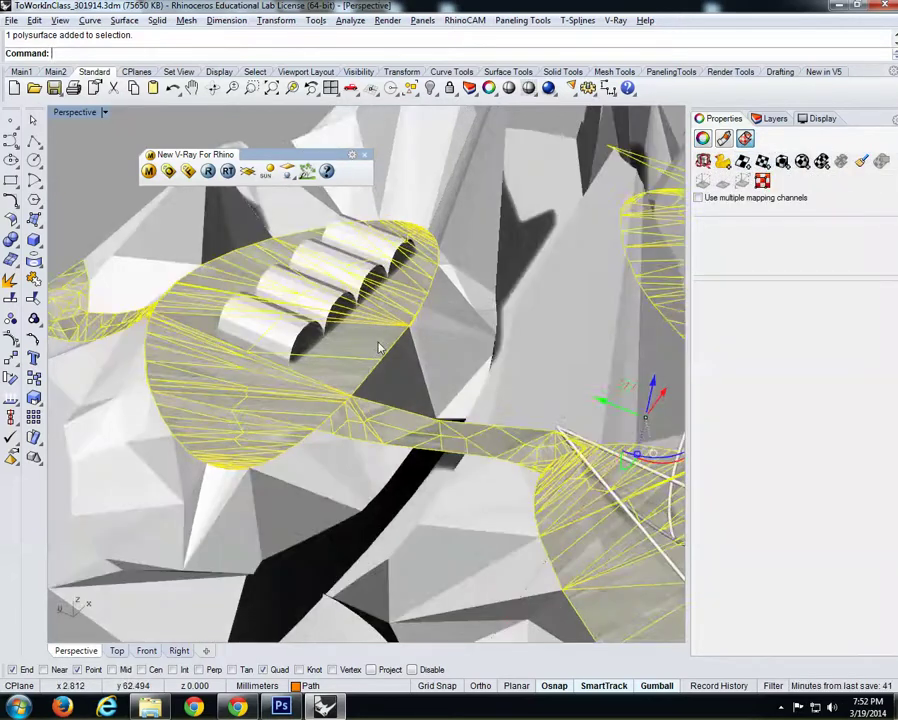
{"action": "left_click", "coordinate": [783, 162]}
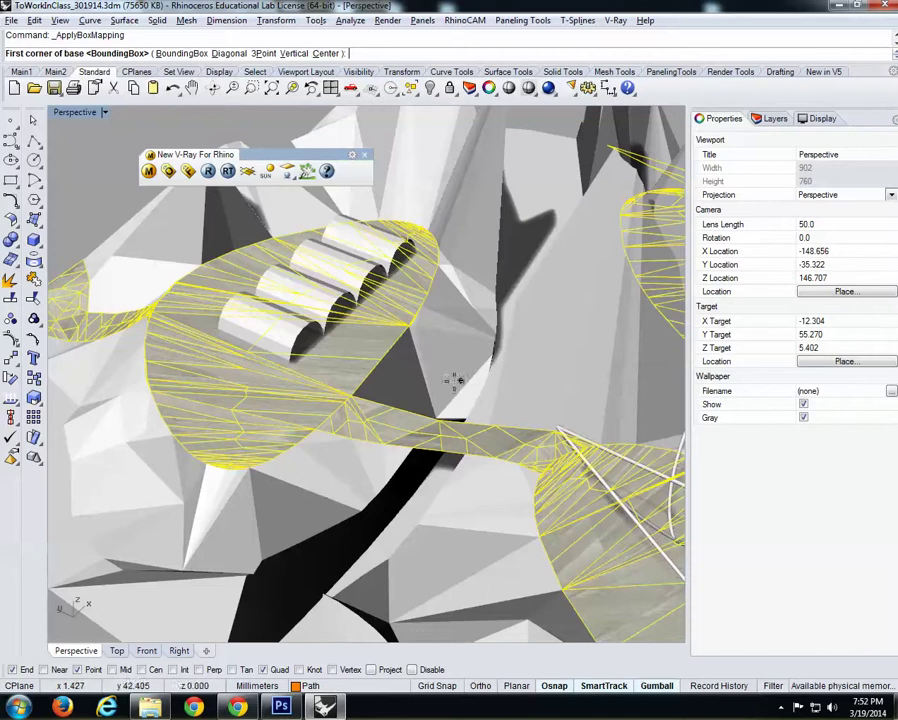
{"action": "left_click", "coordinate": [184, 54]}
{"action": "key", "text": "Return"}
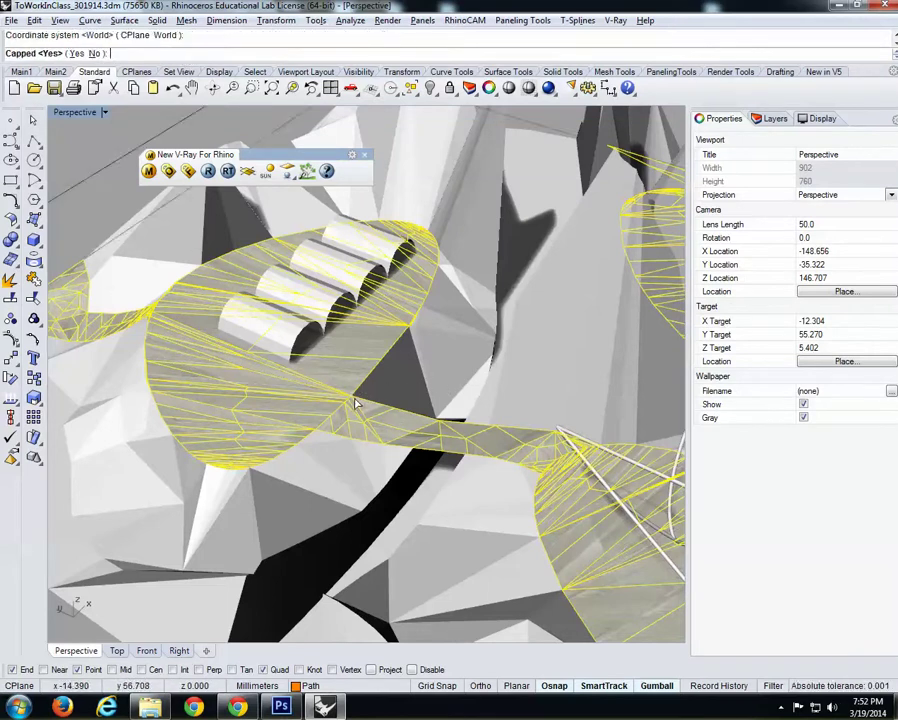
{"action": "key", "text": "Return"}
- Try a U repeat of 2 on the path's box mapping and return it to 1
{"action": "right_click_drag", "start_coordinate": [355, 400], "coordinate": [390, 473]}
{"action": "scroll", "coordinate": [512, 506], "scroll_direction": "up", "scroll_amount": 6}
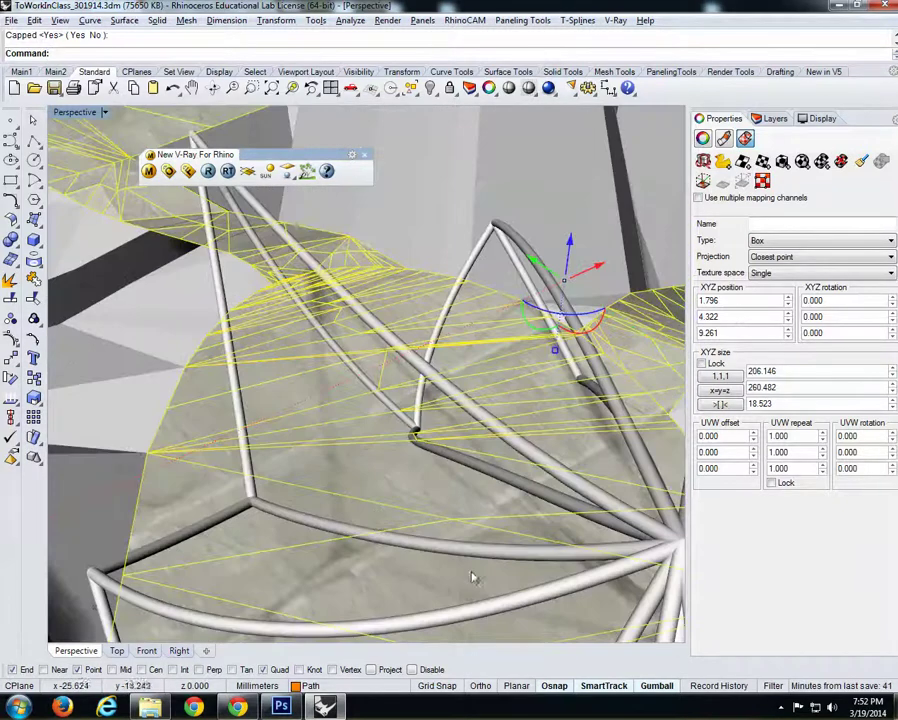
{"action": "right_click_drag", "start_coordinate": [460, 560], "coordinate": [552, 441]}
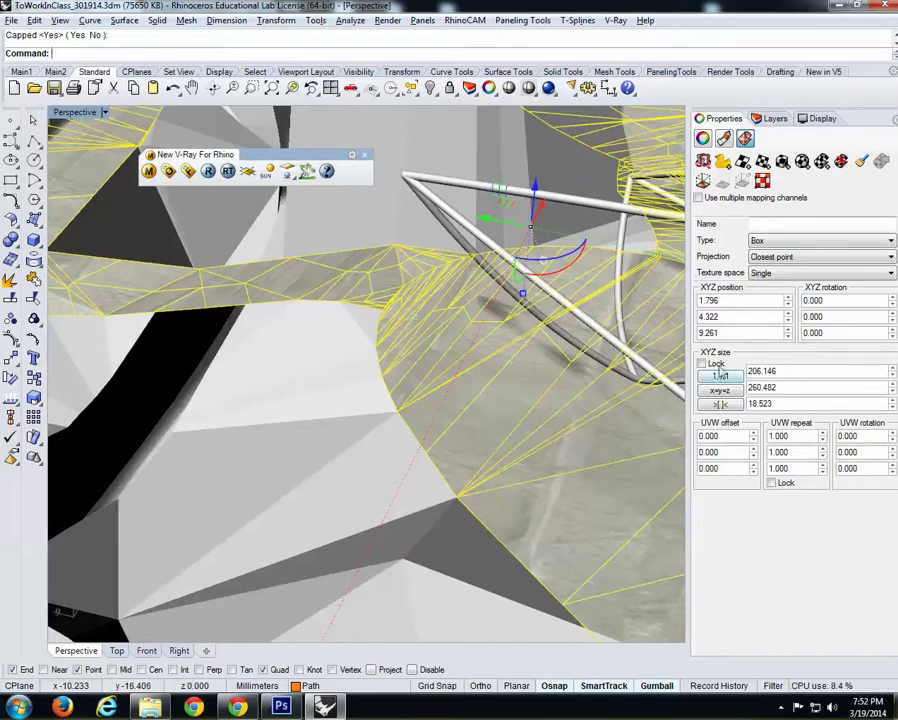
{"action": "right_click_drag", "start_coordinate": [461, 483], "coordinate": [480, 478]}
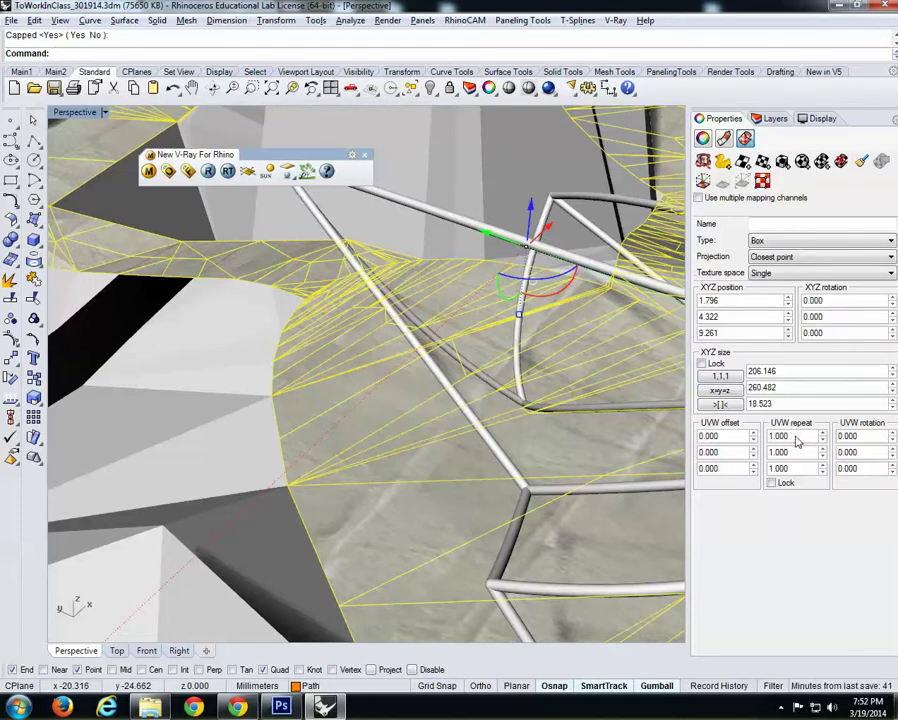
{"action": "type", "text": "2"}
{"action": "key", "text": "Return"}
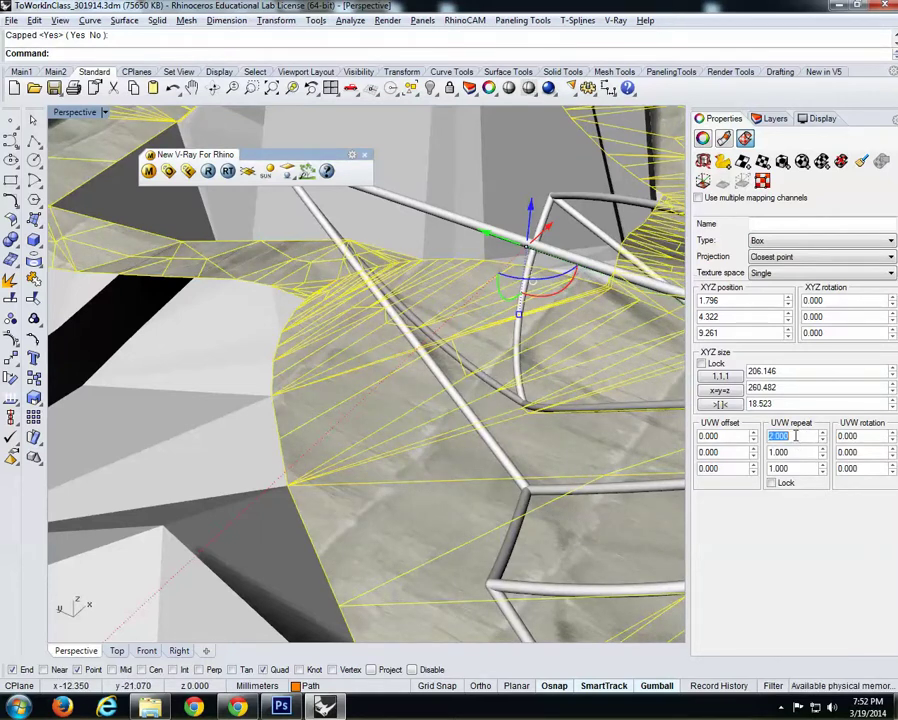
{"action": "type", "text": "1"}
{"action": "key", "text": "Return"}
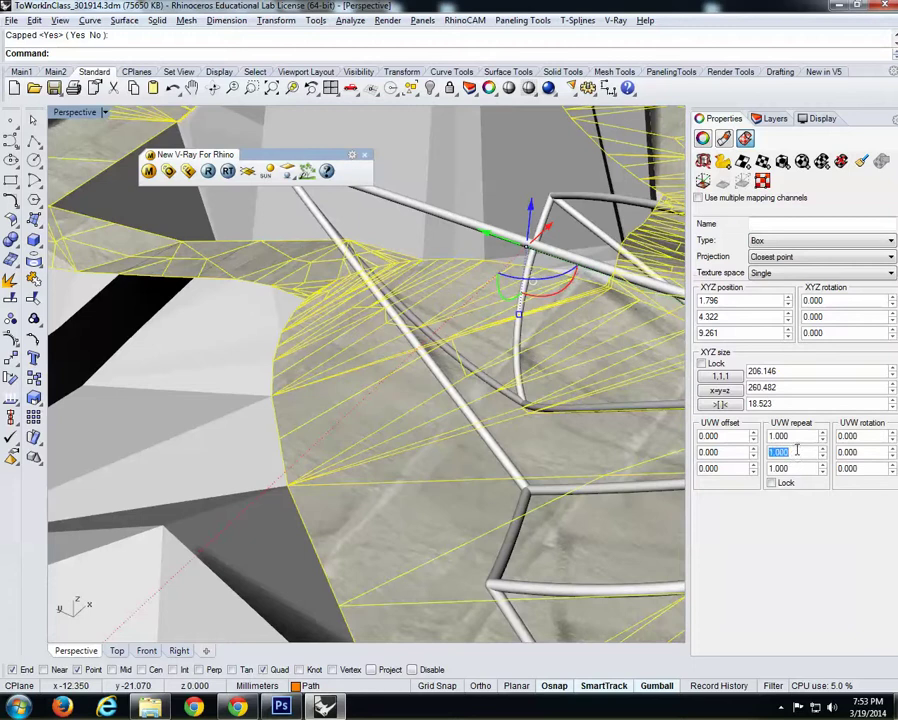
- Test V repeats of 5, 6 and 8 with a U repeat of 2 on the path's box mapping
{"action": "key", "text": "Return"}
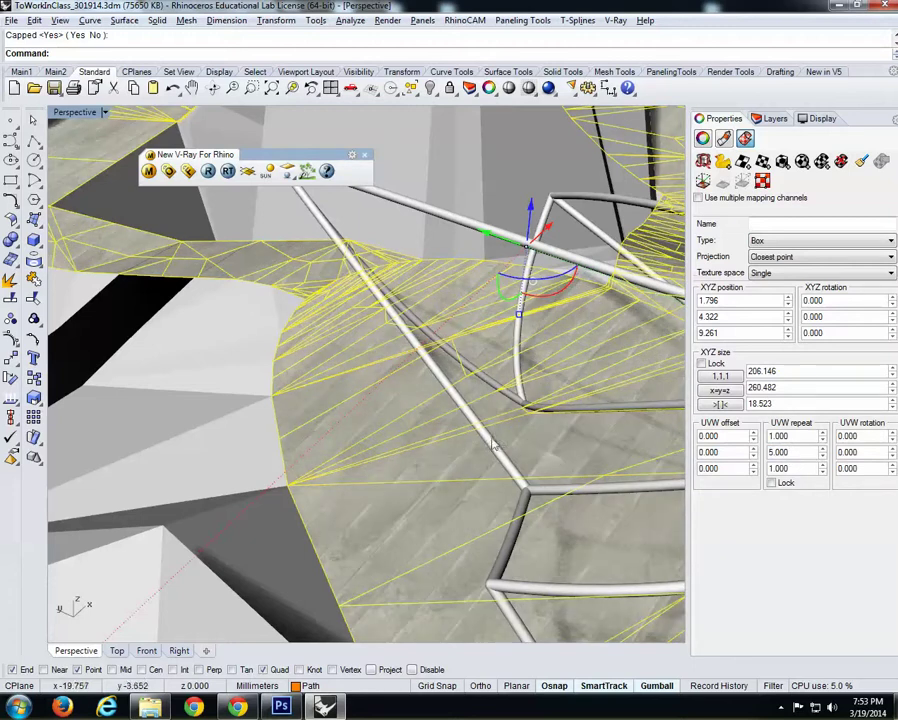
{"action": "type", "text": "6"}
{"action": "key", "text": "Return"}
{"action": "left_click", "coordinate": [794, 436]}
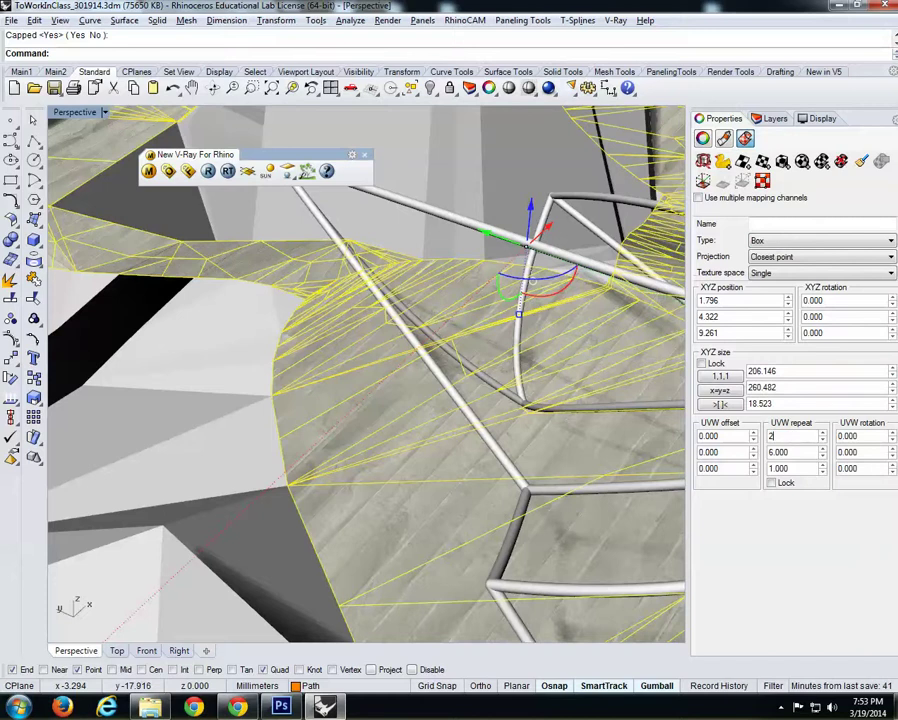
{"action": "type", "text": "2"}
{"action": "key", "text": "Return"}
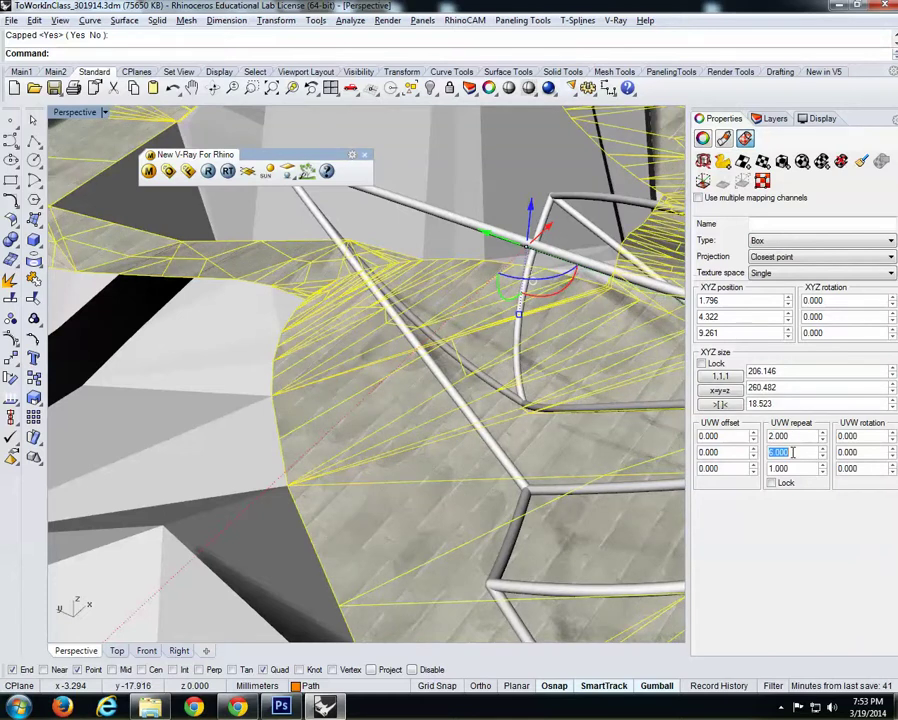
{"action": "type", "text": "8"}
{"action": "key", "text": "Return"}
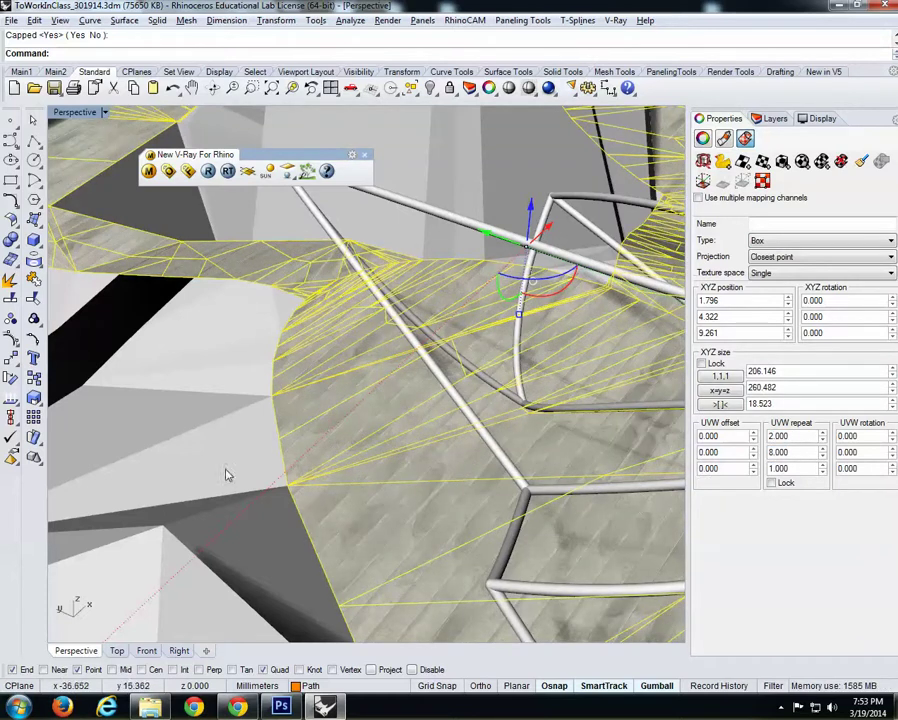
- Set the W repeat of the path's box mapping to 2 and check the texture from several angles
{"action": "right_click_drag", "start_coordinate": [226, 474], "coordinate": [688, 471]}
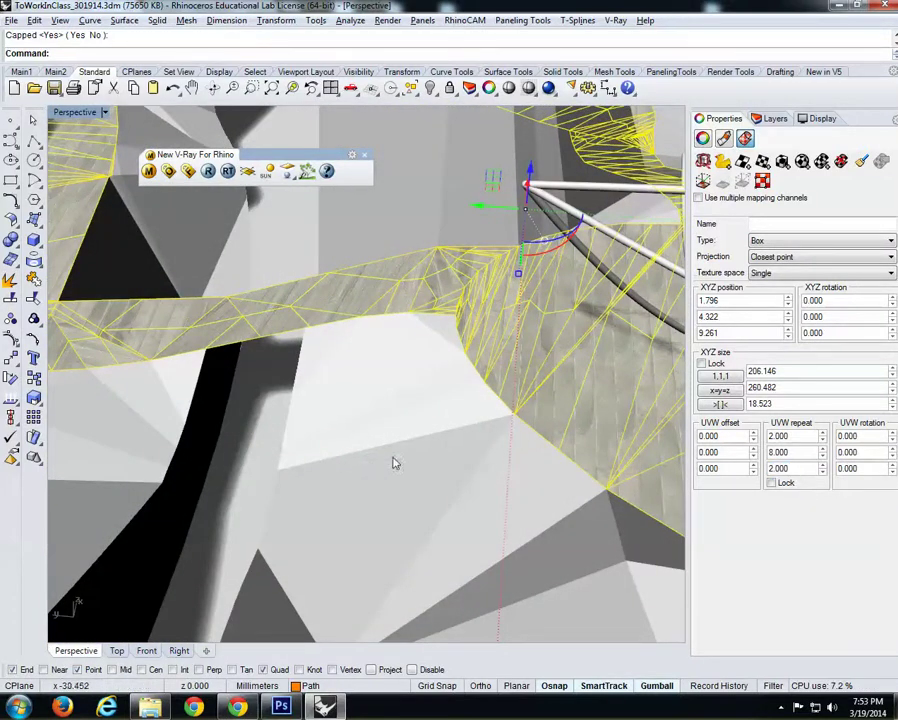
{"action": "right_click_drag", "start_coordinate": [459, 422], "coordinate": [221, 446]}
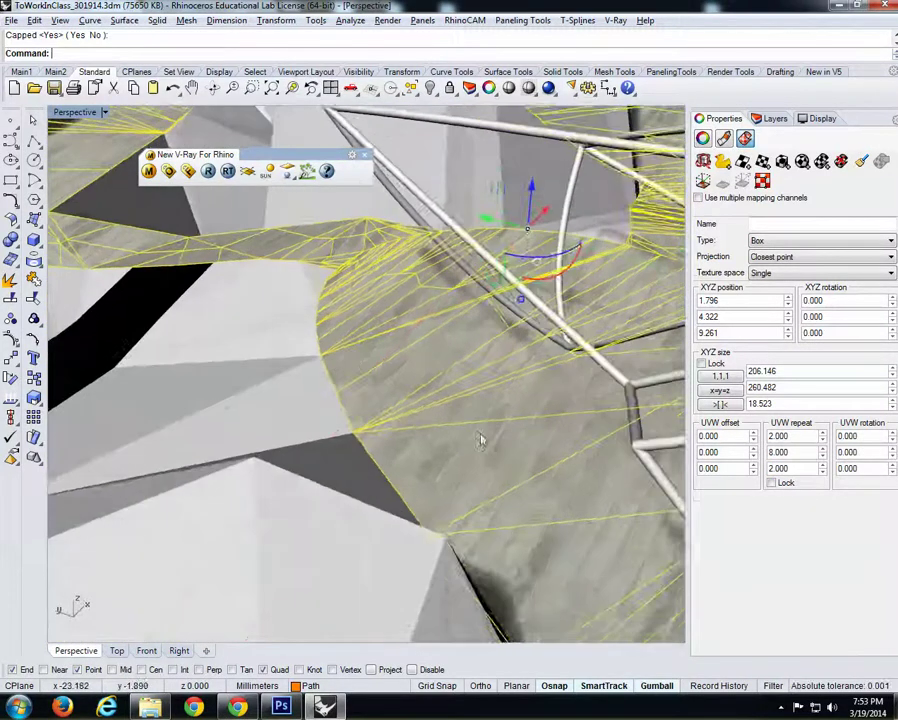
{"action": "right_click_drag", "start_coordinate": [480, 436], "coordinate": [703, 495]}
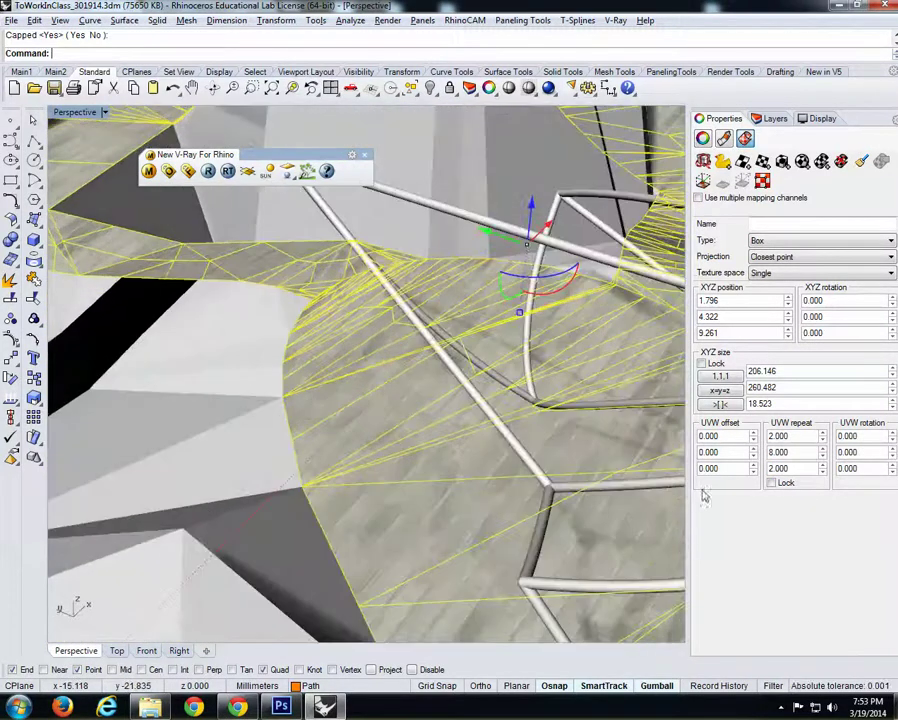
- Set the path mapping's V repeat to 20 and U repeat to 5, check the tiling, and deselect the path
{"action": "left_click", "coordinate": [797, 452]}
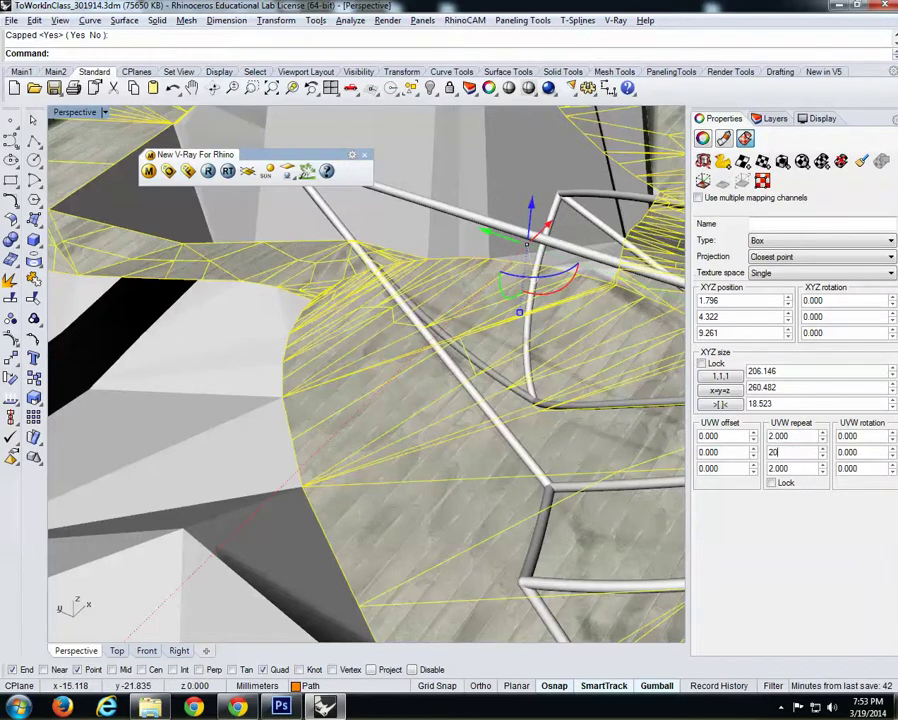
{"action": "type", "text": "20"}
{"action": "key", "text": "Return"}
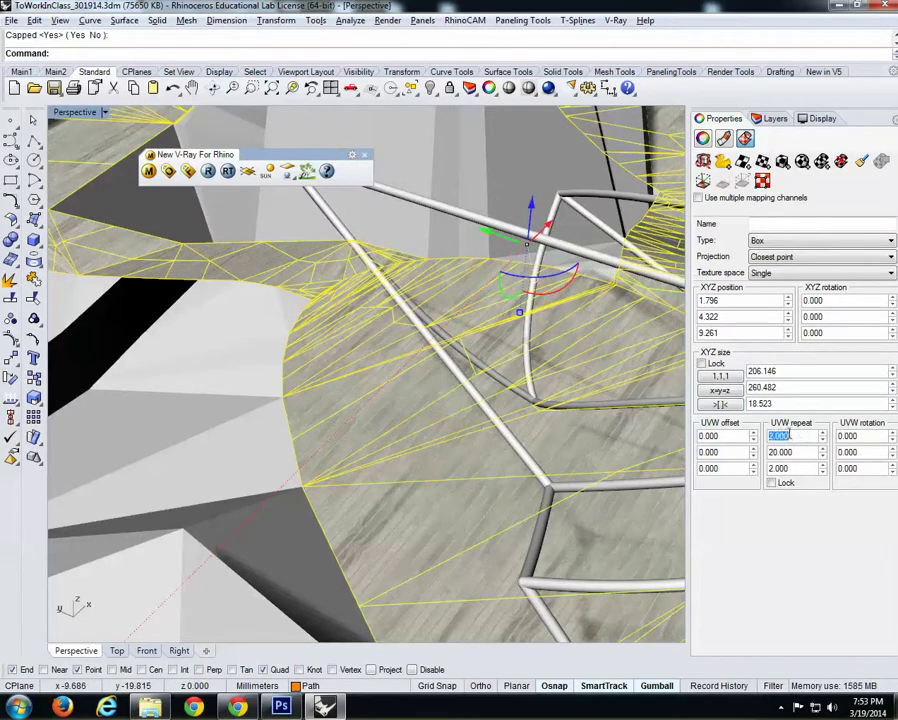
{"action": "key", "text": "Return"}
{"action": "scroll", "coordinate": [518, 505], "scroll_direction": "up", "scroll_amount": 10}
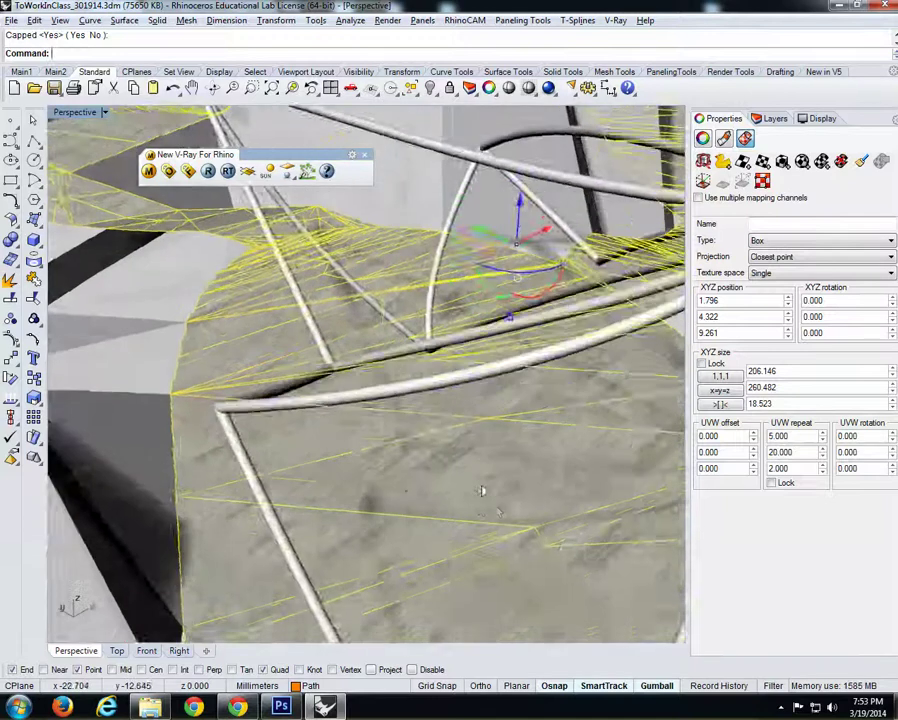
{"action": "scroll", "coordinate": [468, 470], "scroll_direction": "down", "scroll_amount": 10}
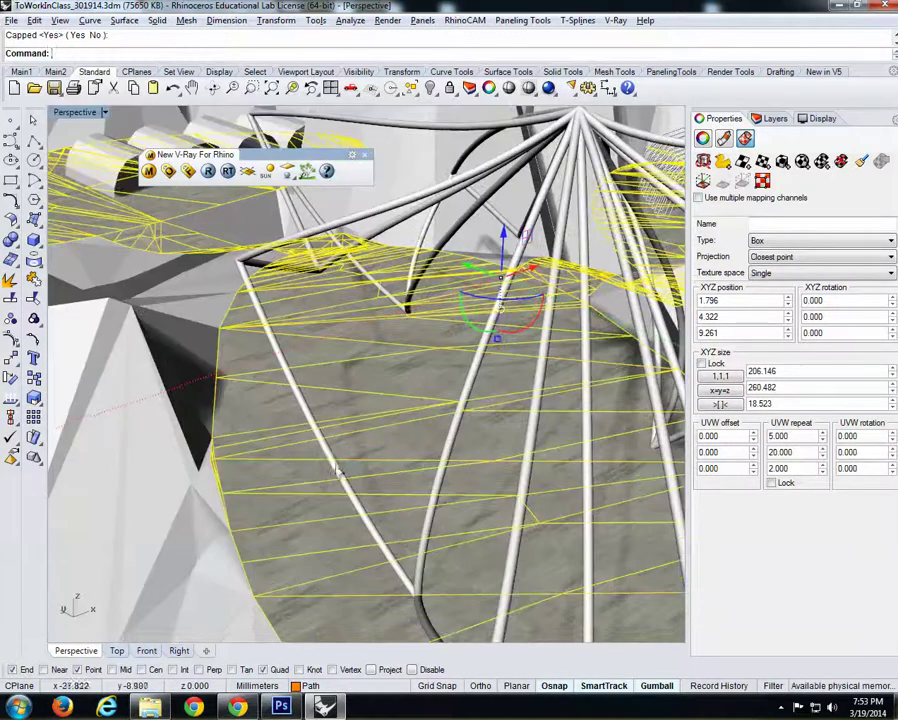
{"action": "scroll", "coordinate": [363, 470], "scroll_direction": "down", "scroll_amount": 10}
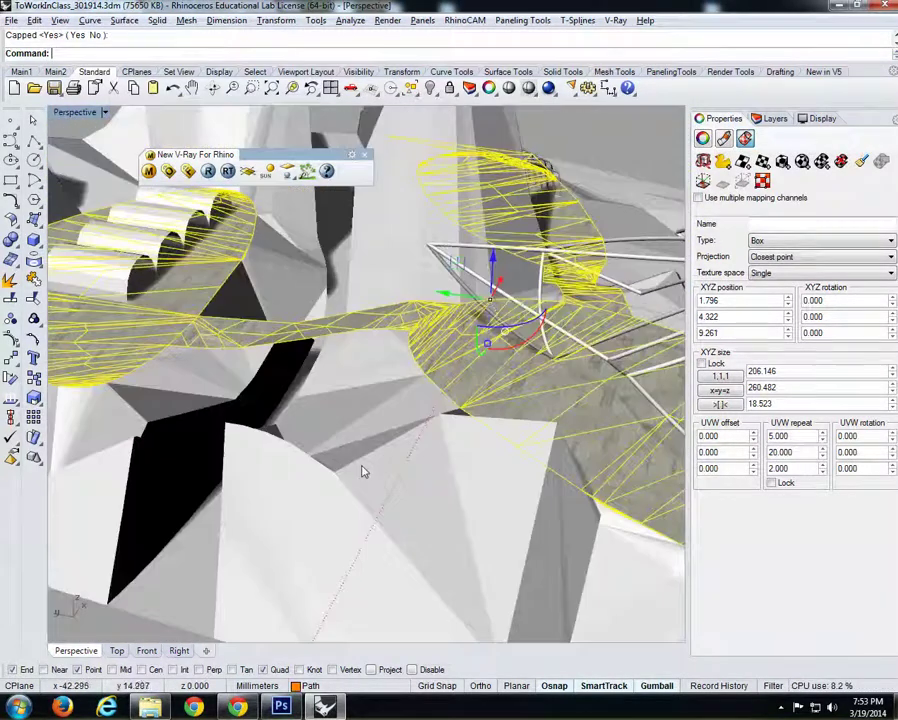
{"action": "key", "text": "Escape"}
{"action": "scroll", "coordinate": [265, 467], "scroll_direction": "up", "scroll_amount": 3}
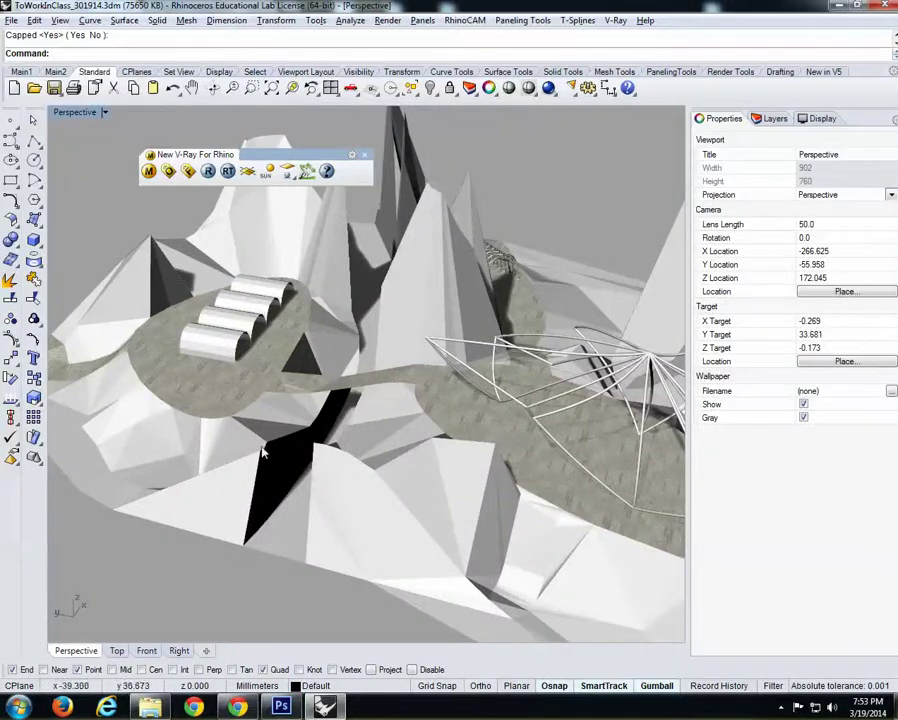
- Reselect the path polysurface and rotate its box mapping 45 degrees about Z
{"action": "left_click", "coordinate": [198, 401]}
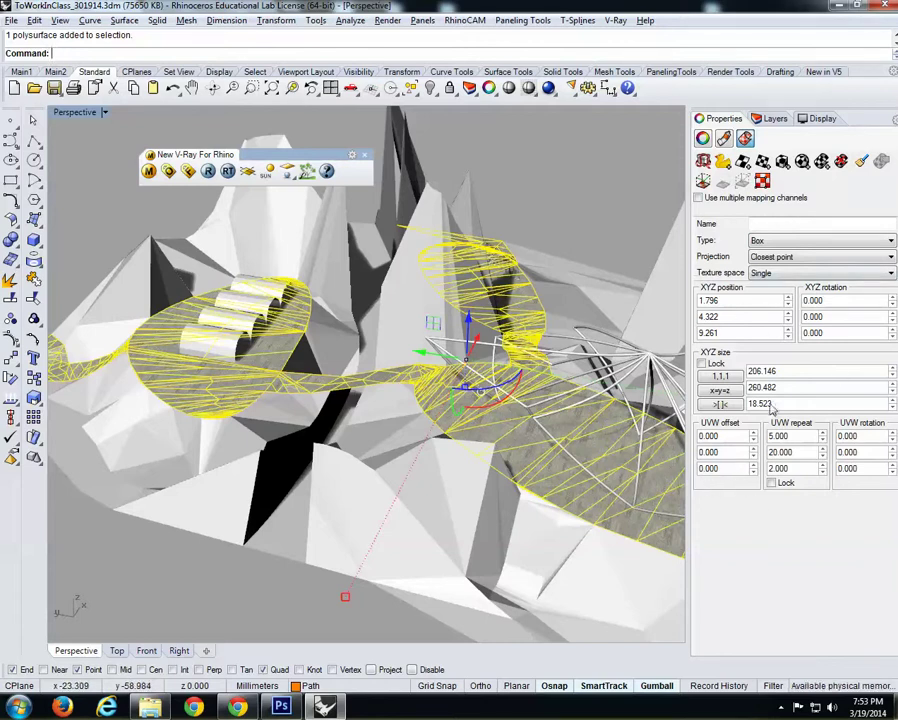
{"action": "left_click", "coordinate": [831, 332]}
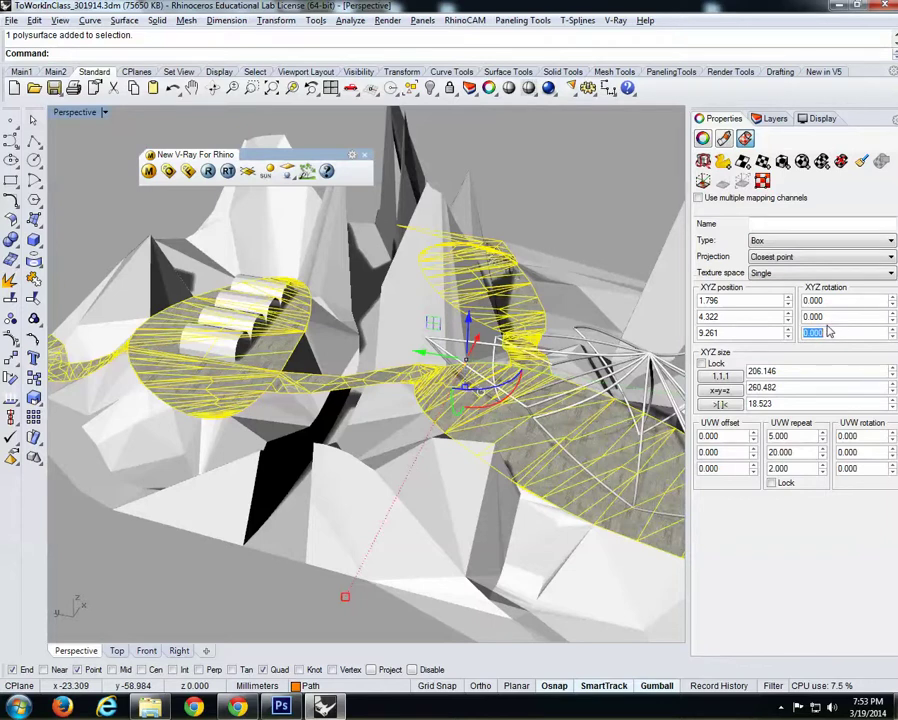
{"action": "right_click_drag", "start_coordinate": [517, 505], "coordinate": [541, 500]}
{"action": "scroll", "coordinate": [541, 500], "scroll_direction": "up", "scroll_amount": 4}
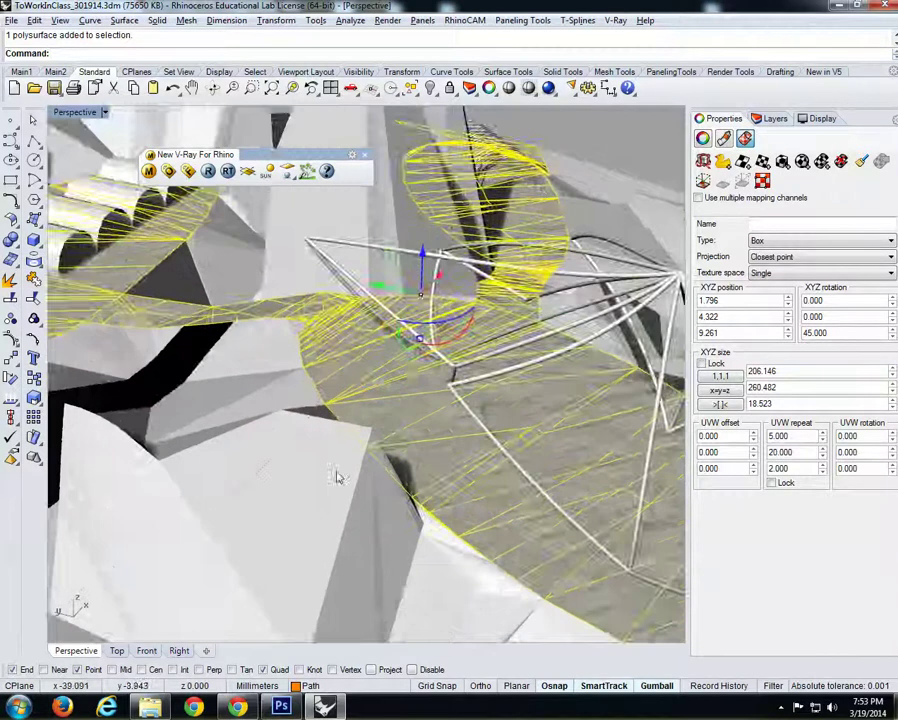
- Examine the rotated texture along the whole path and under the pipe structure, and deselect the path
{"action": "scroll", "coordinate": [337, 476], "scroll_direction": "up", "scroll_amount": 5}
{"action": "right_click_drag", "start_coordinate": [435, 458], "coordinate": [324, 494]}
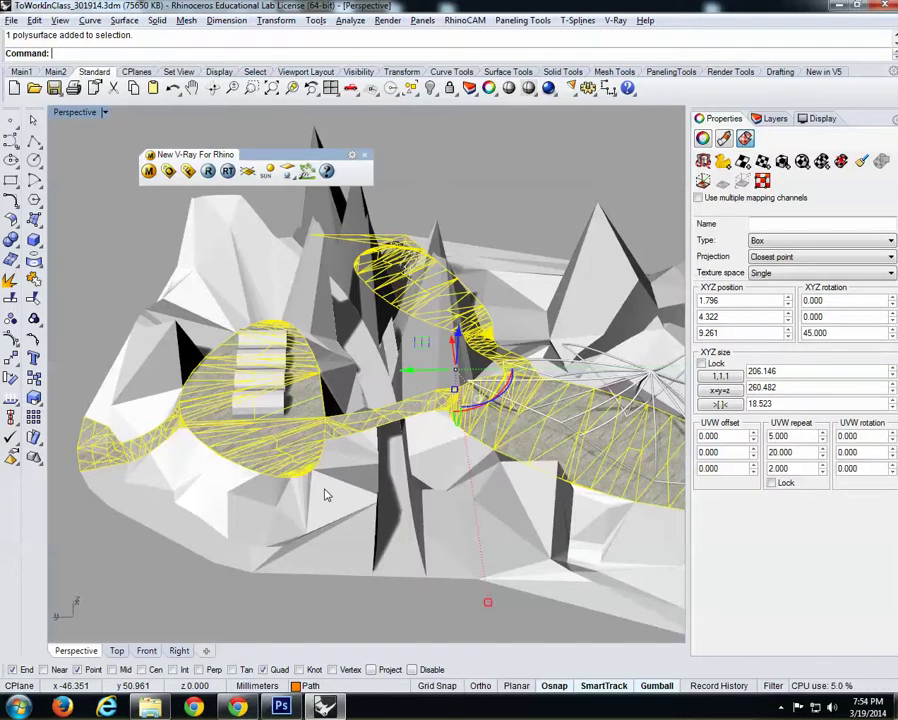
{"action": "right_click_drag", "start_coordinate": [325, 494], "coordinate": [622, 405]}
{"action": "scroll", "coordinate": [615, 400], "scroll_direction": "up", "scroll_amount": 5}
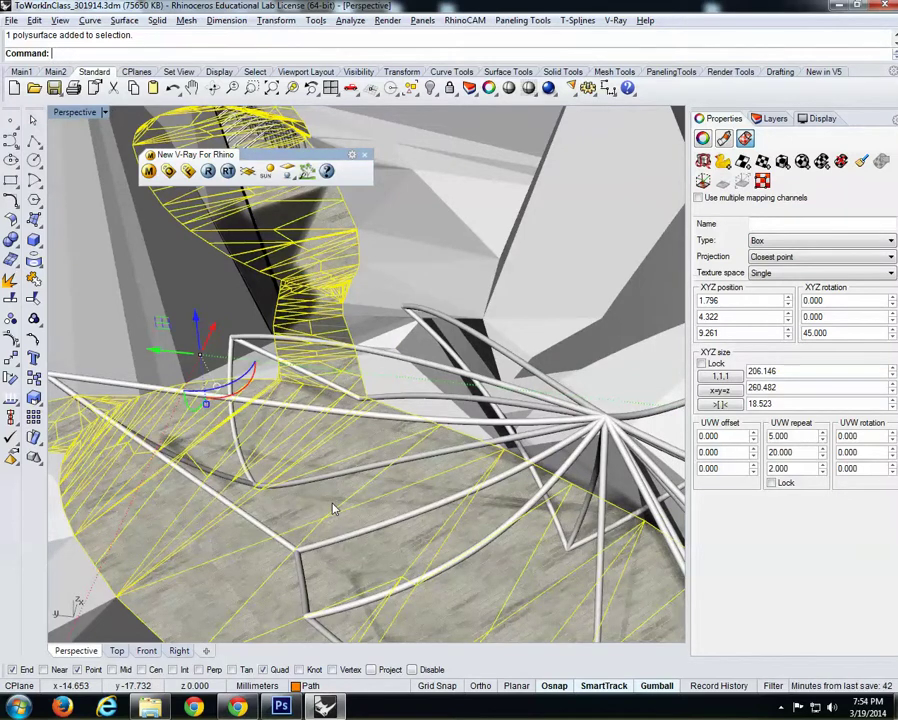
{"action": "scroll", "coordinate": [336, 510], "scroll_direction": "down", "scroll_amount": 8}
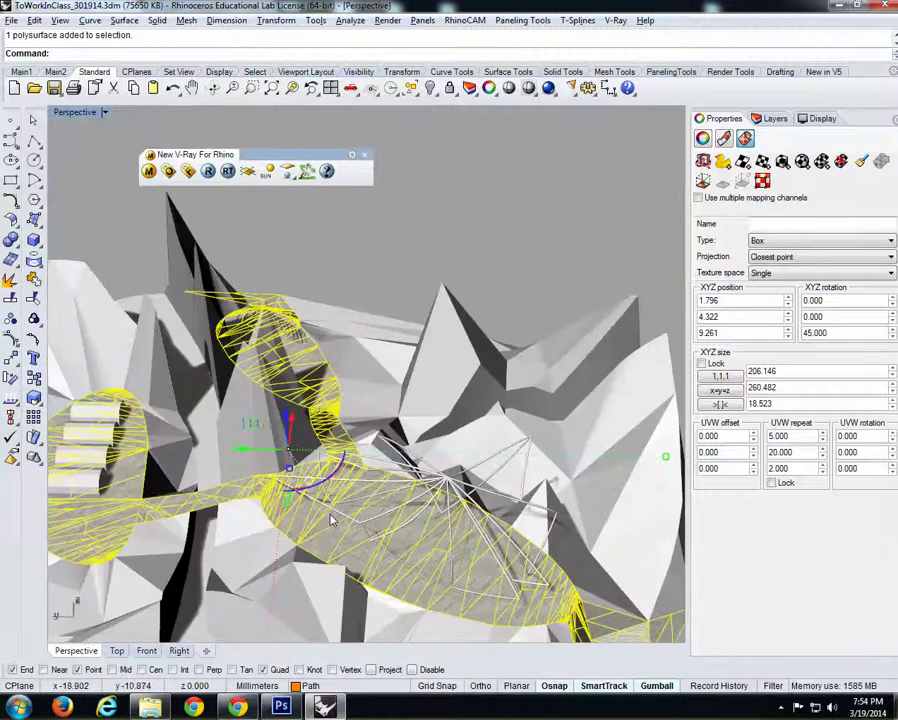
{"action": "key", "text": "Escape"}
{"action": "right_click_drag", "start_coordinate": [333, 520], "coordinate": [300, 430]}
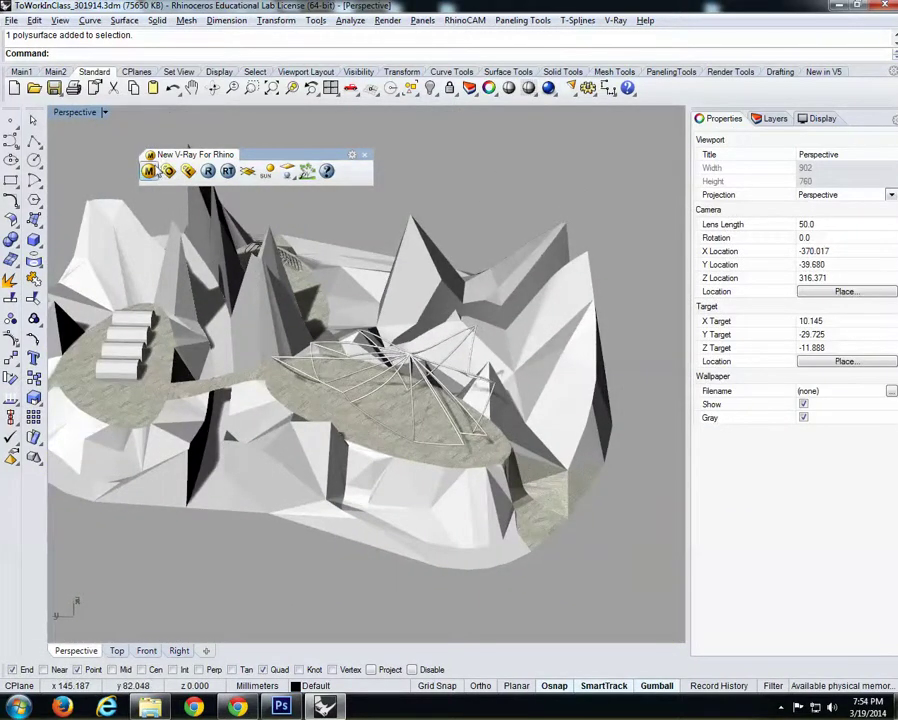
- Reopen the V-Ray material editor and enable the Bump map for the TopPath material
{"action": "left_click", "coordinate": [148, 171]}
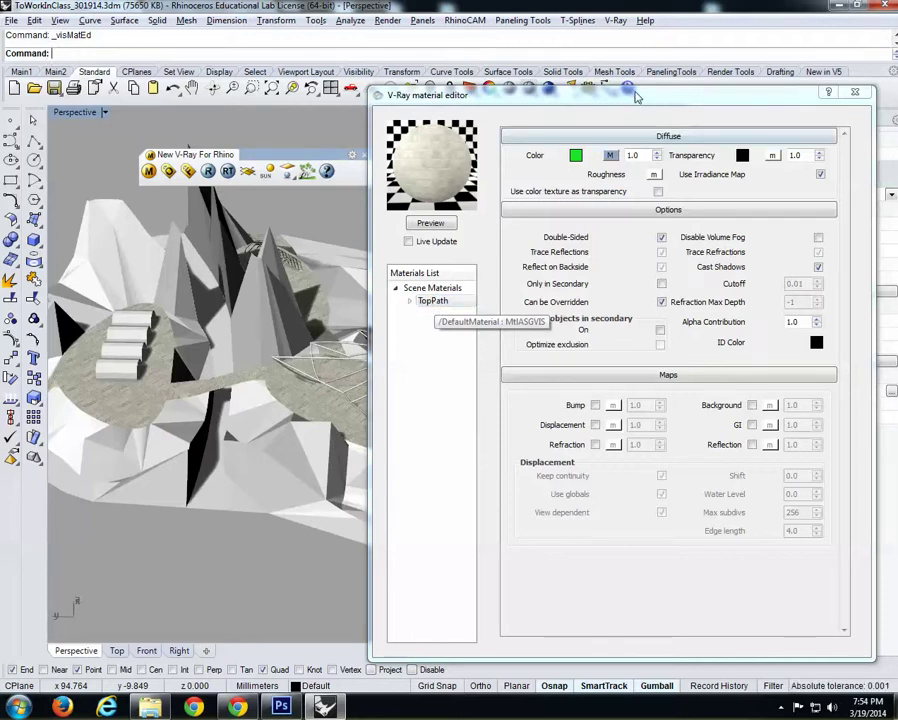
{"action": "left_click_drag", "start_coordinate": [632, 91], "coordinate": [624, 96]}
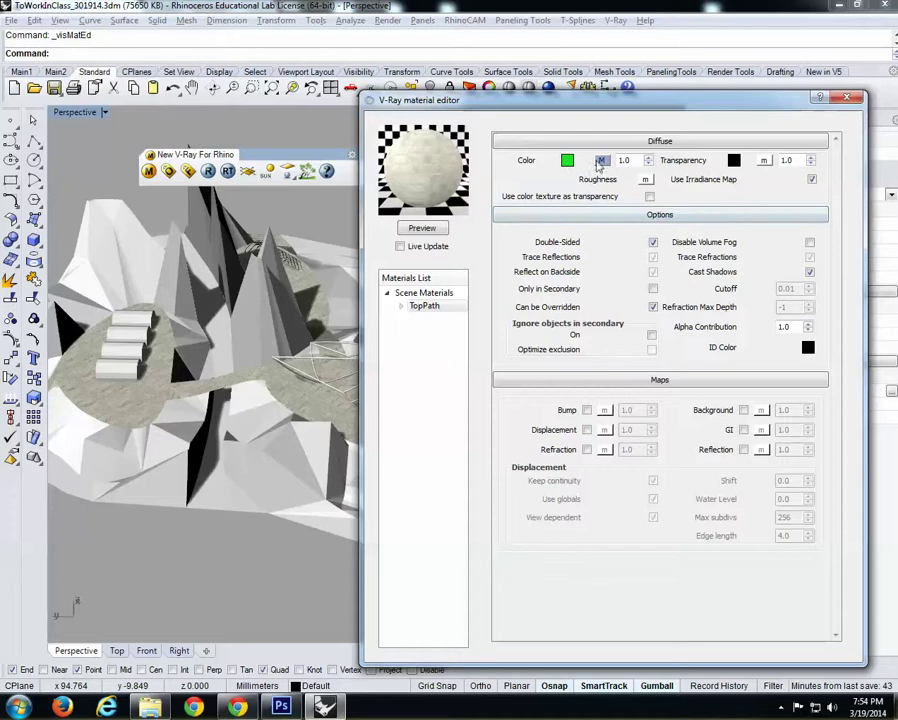
{"action": "left_click", "coordinate": [440, 230]}
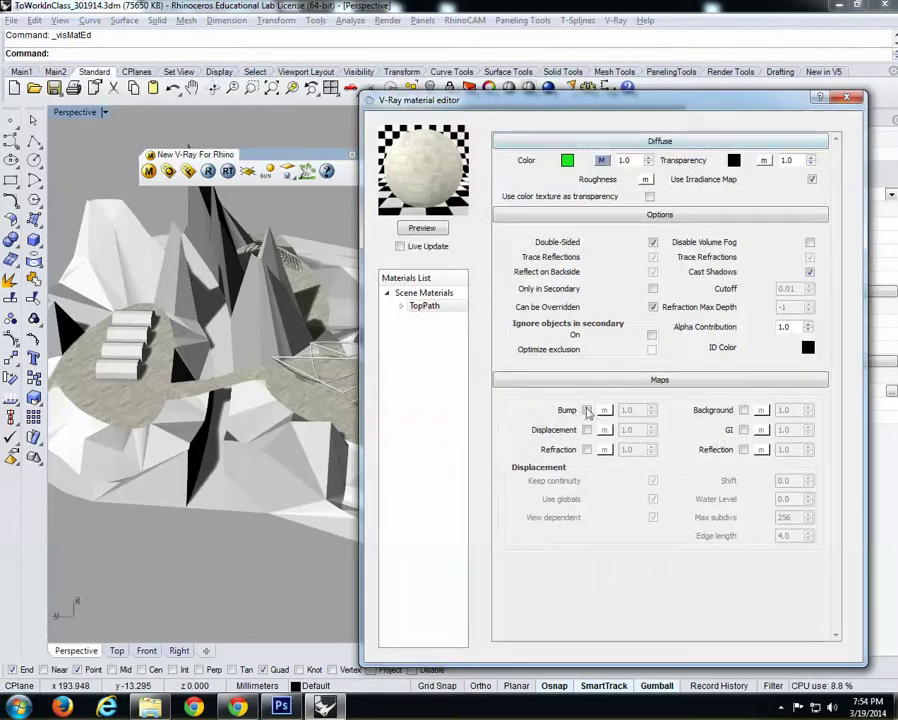
{"action": "left_click", "coordinate": [587, 410]}
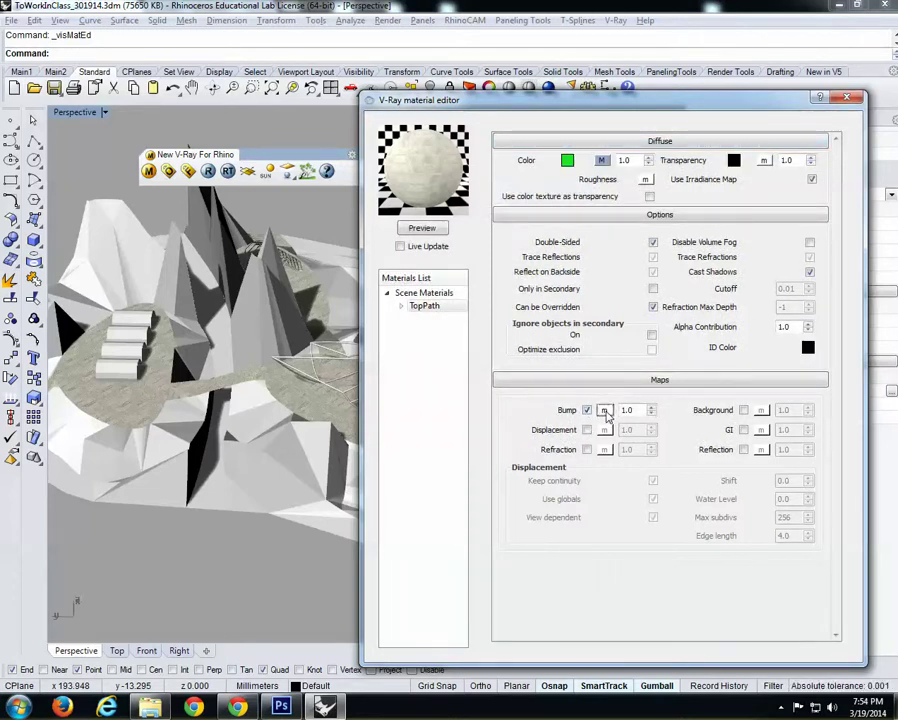
- Load barbed wall_bn.bmp as a TexBitmap into the TopPath bump map and preview the texture and material
{"action": "left_click", "coordinate": [604, 411]}
{"action": "left_click", "coordinate": [310, 269]}
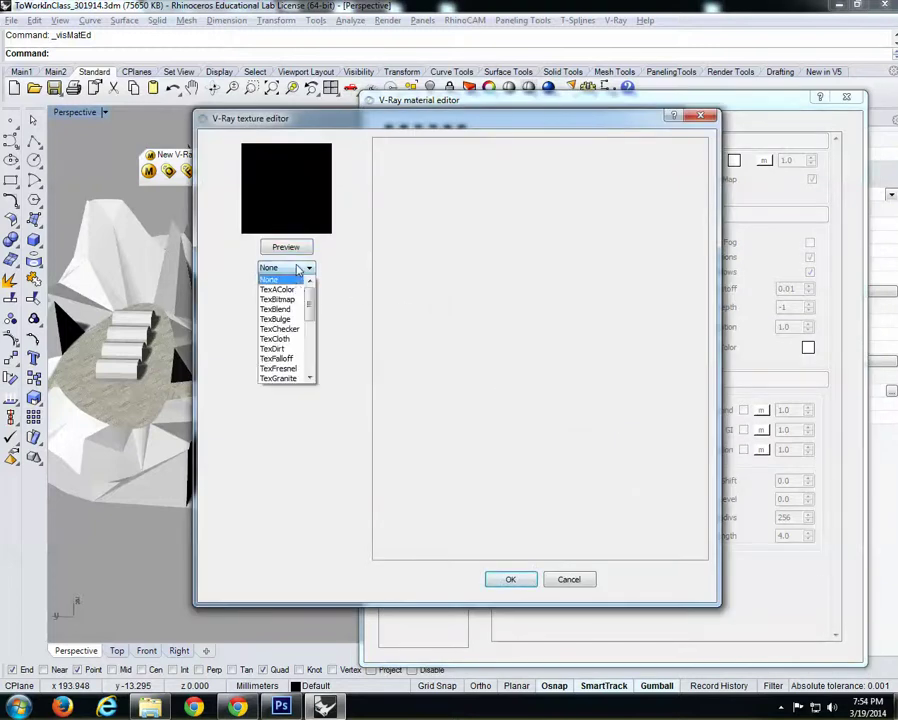
{"action": "left_click", "coordinate": [287, 301]}
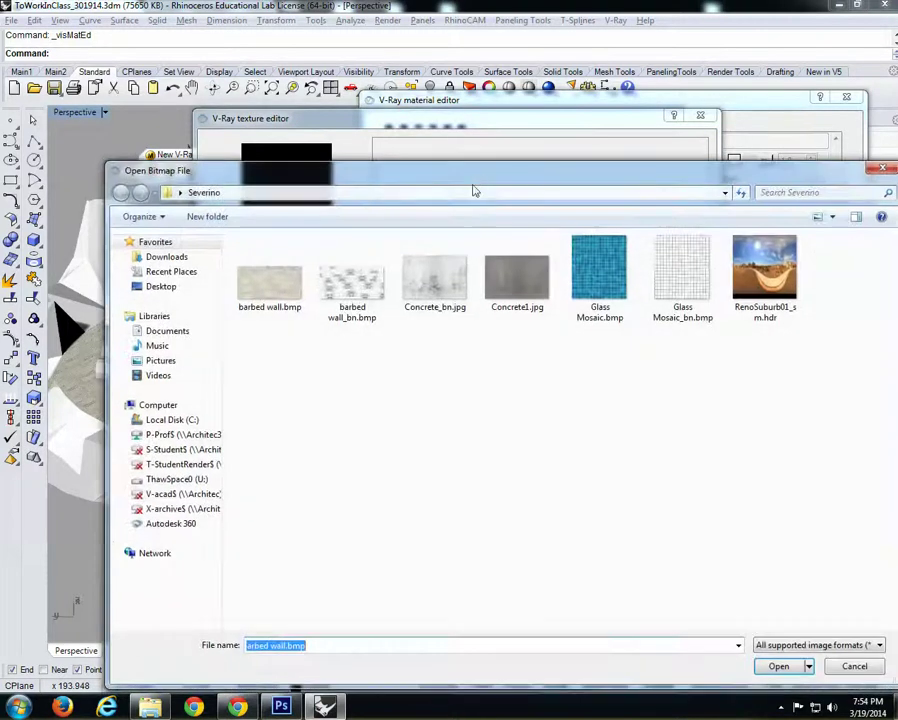
{"action": "left_click_drag", "start_coordinate": [472, 190], "coordinate": [447, 101]}
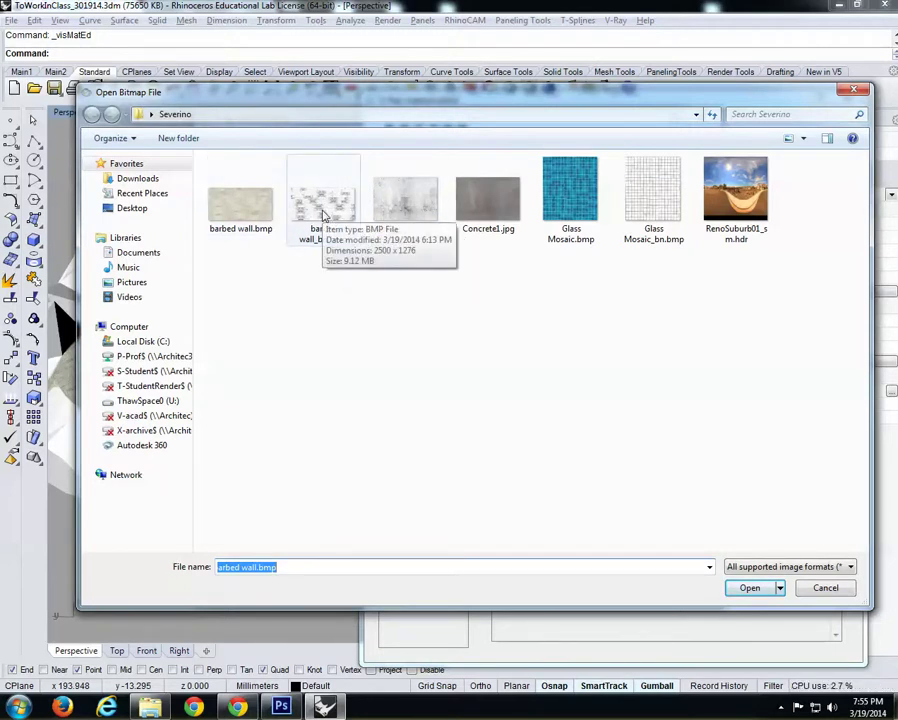
{"action": "left_click", "coordinate": [323, 205]}
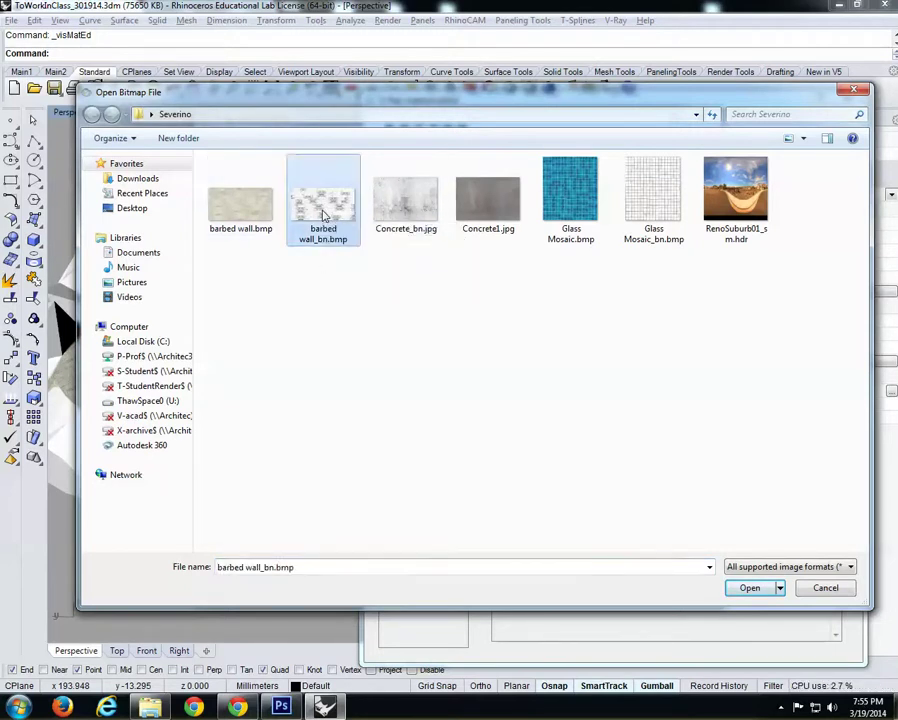
{"action": "left_click", "coordinate": [749, 588]}
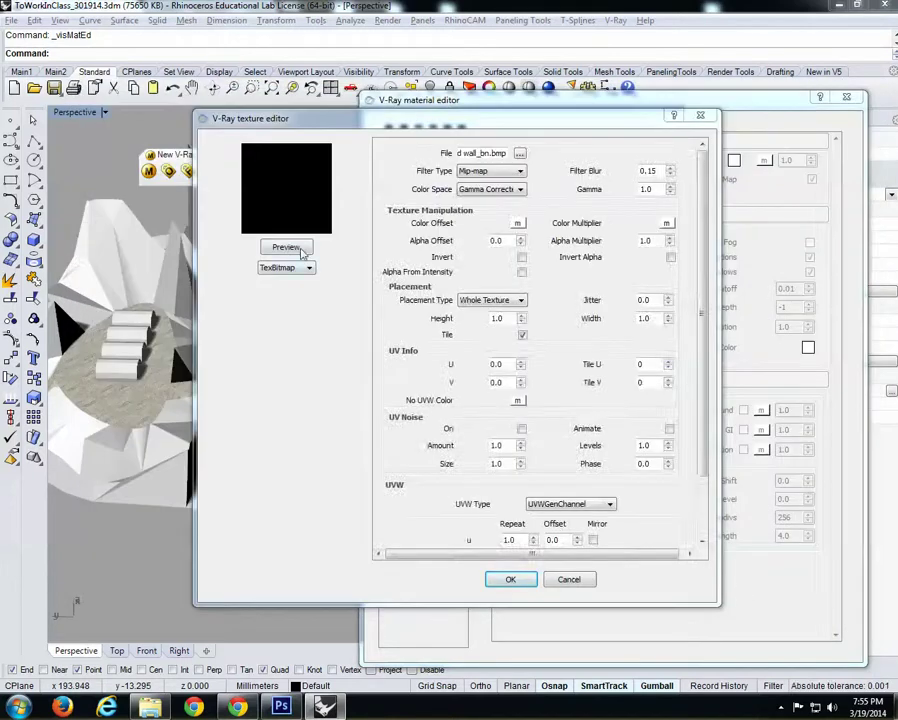
{"action": "left_click", "coordinate": [286, 248]}
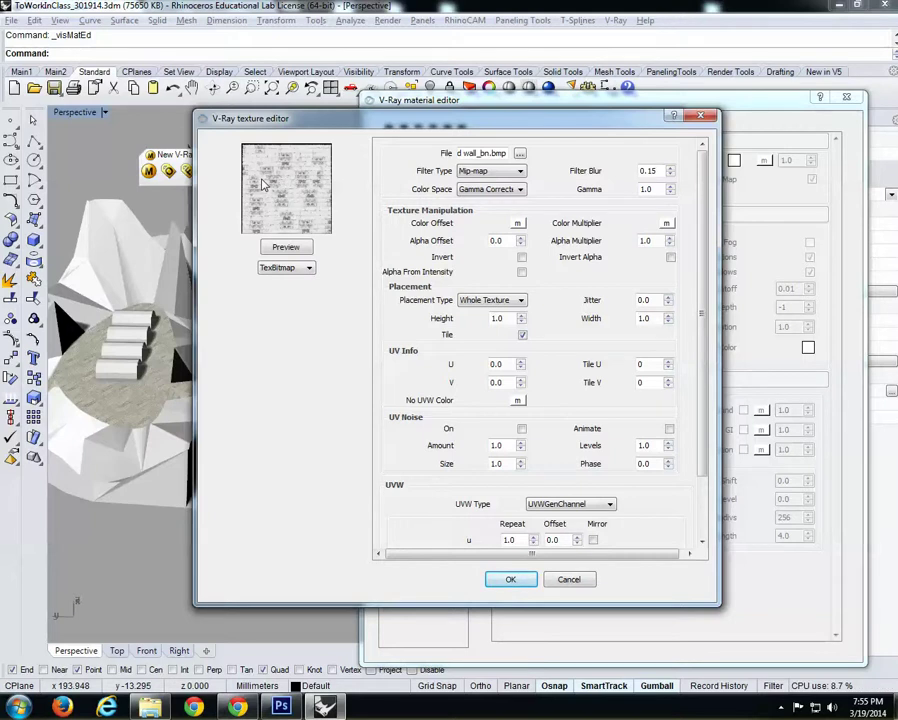
{"action": "left_click", "coordinate": [508, 580]}
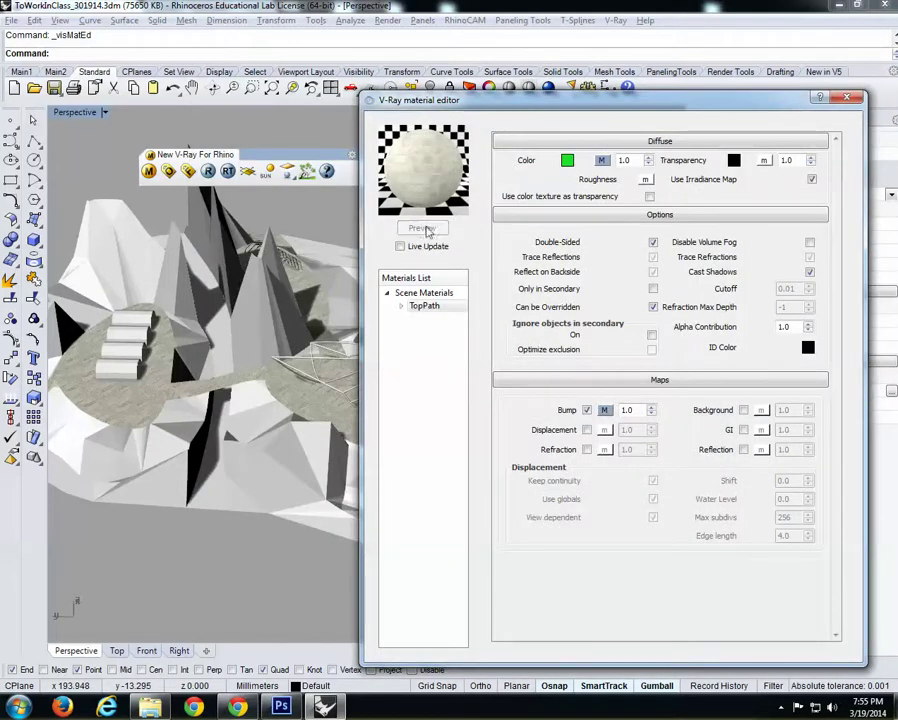
{"action": "left_click", "coordinate": [424, 229]}
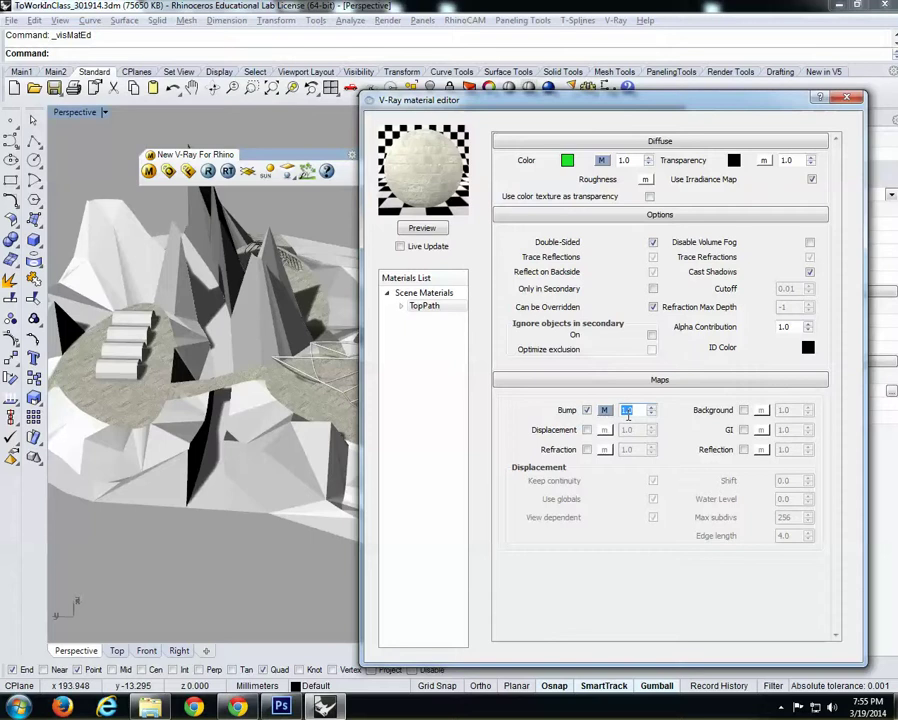
- Set the TopPath material's bump amount to 0.25
{"action": "type", "text": ".1"}
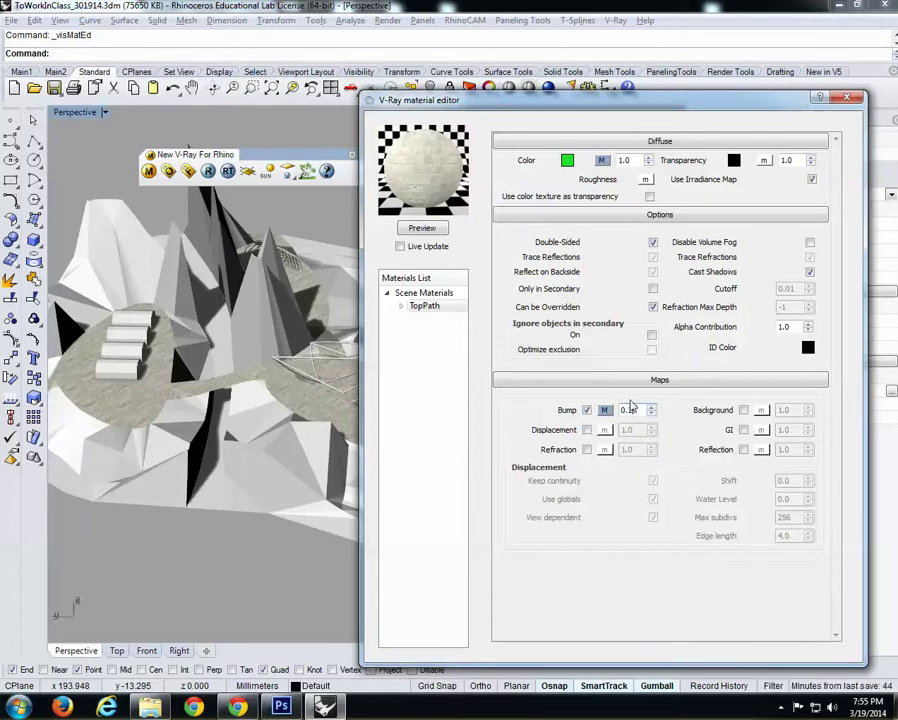
{"action": "double_click", "coordinate": [630, 410]}
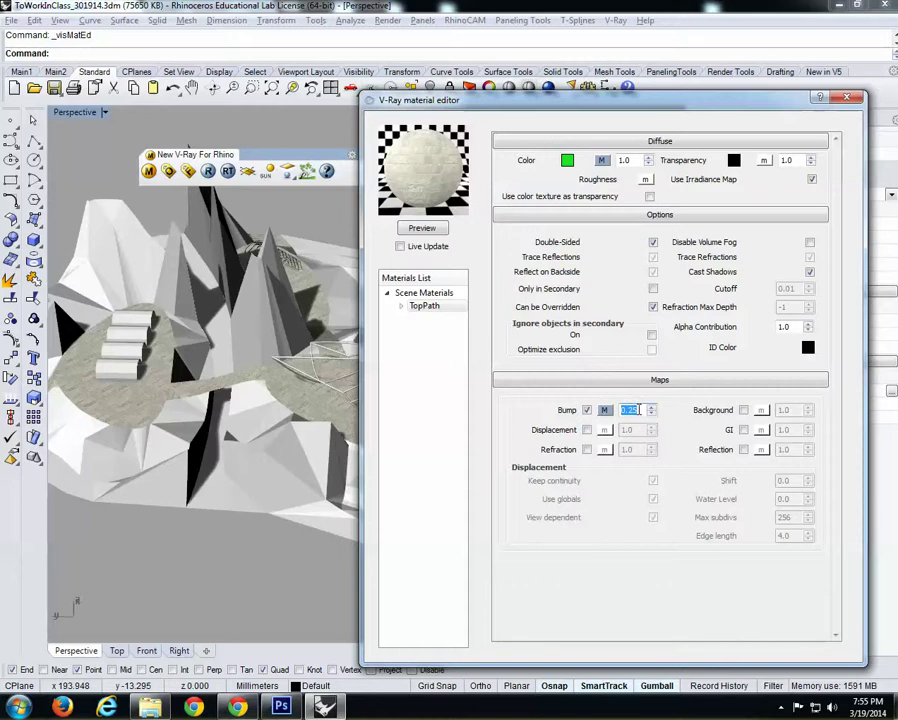
{"action": "left_click", "coordinate": [618, 584]}
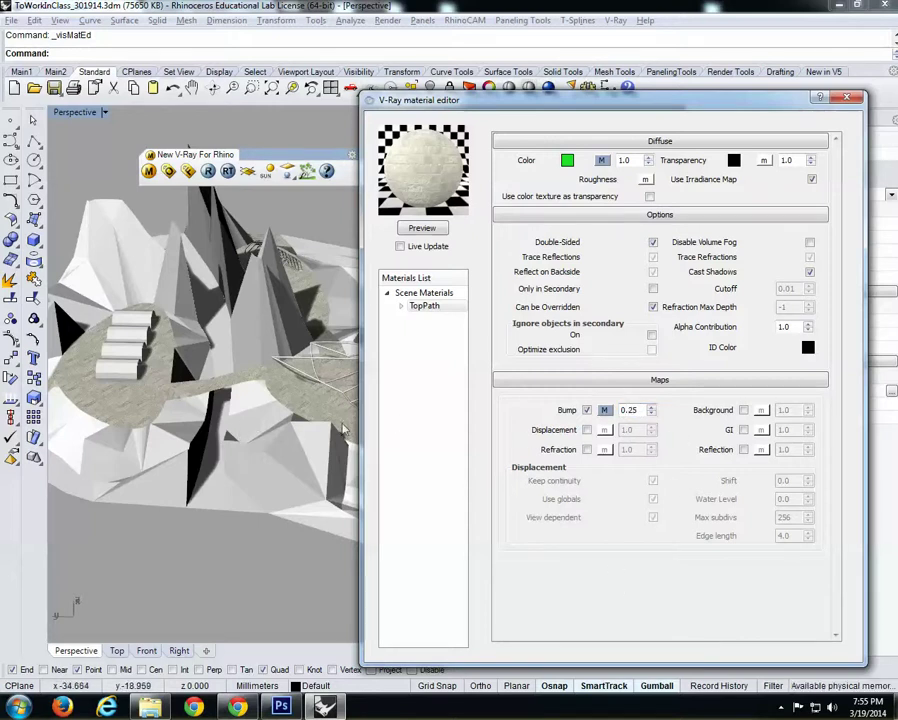
- Duplicate the TopPath material and rename the copy Landscape
{"action": "left_click", "coordinate": [424, 305]}
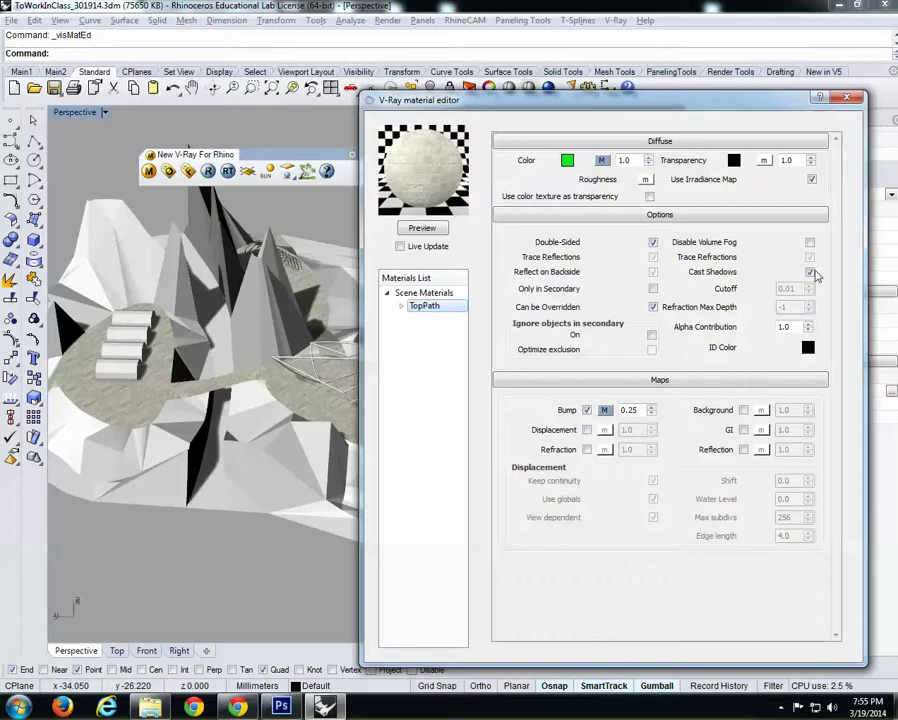
{"action": "right_click", "coordinate": [423, 306]}
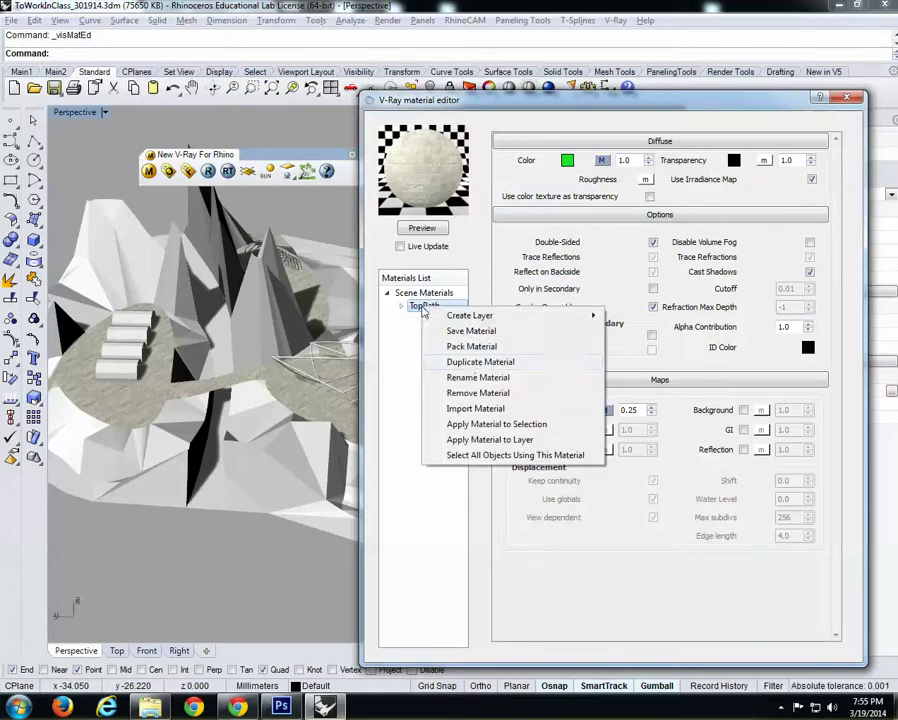
{"action": "left_click", "coordinate": [472, 362]}
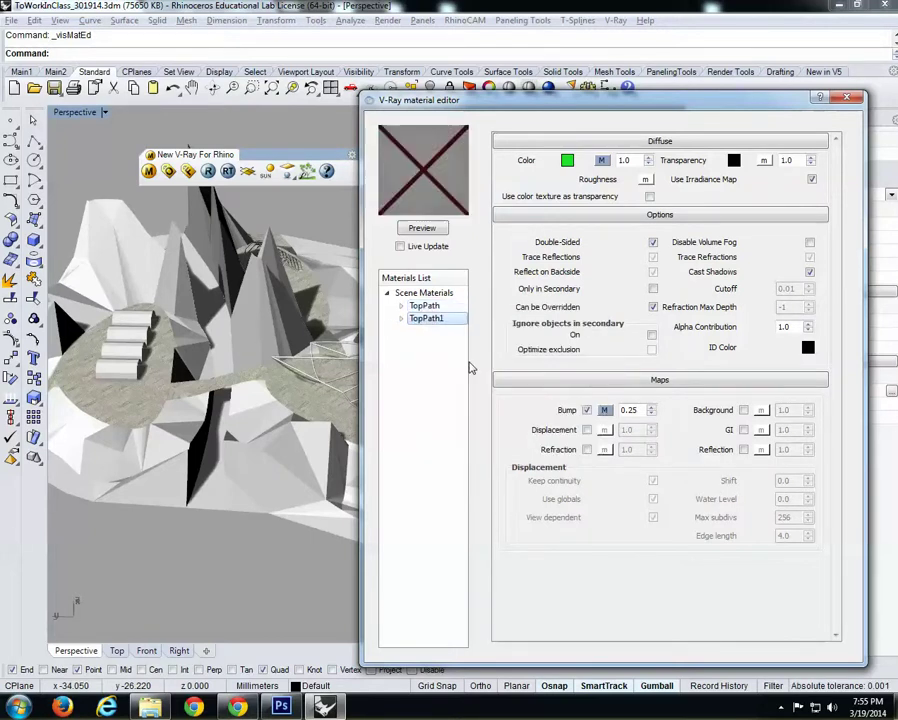
{"action": "right_click", "coordinate": [428, 318]}
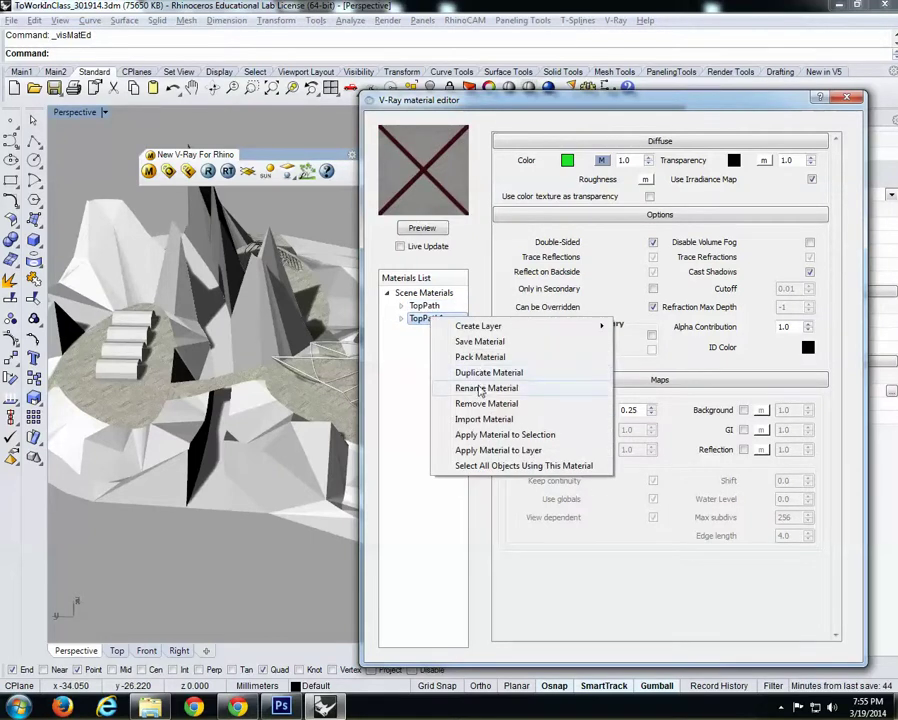
{"action": "left_click", "coordinate": [477, 388]}
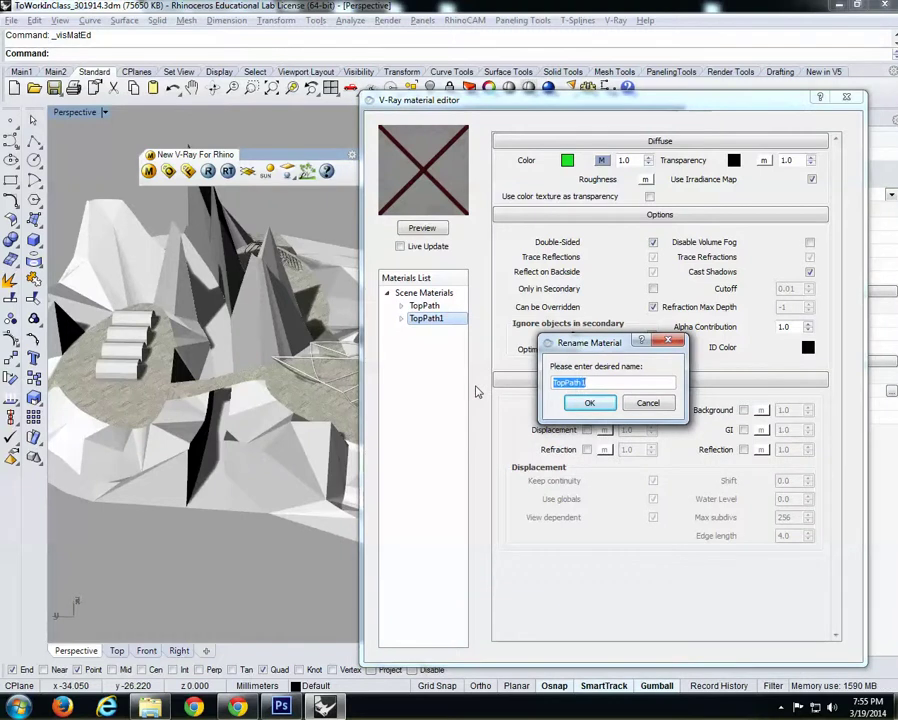
{"action": "type", "text": "Landscape"}
{"action": "key", "text": "Return"}
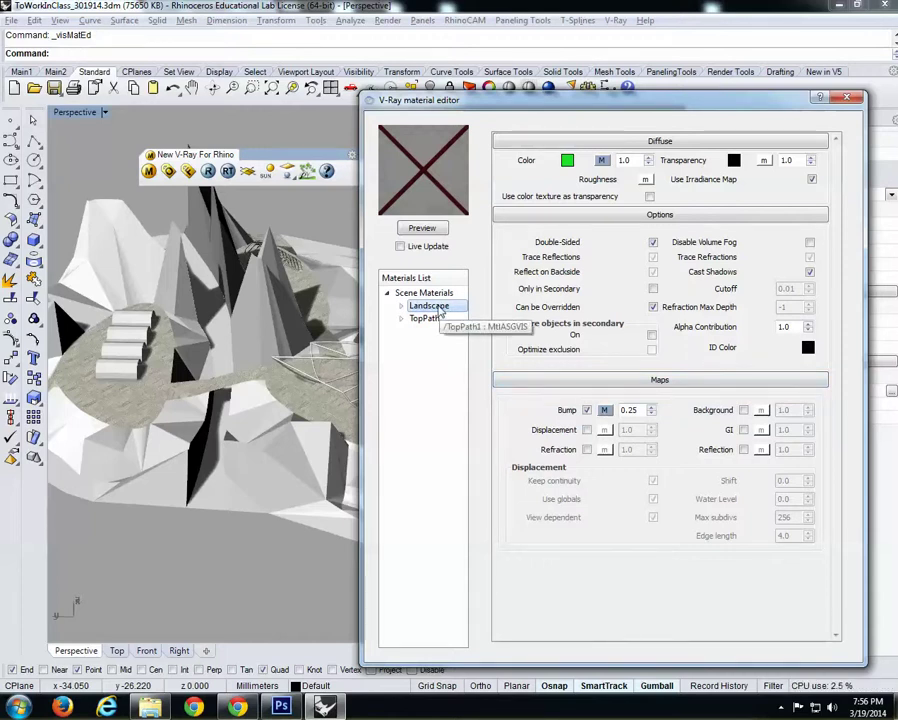
- Apply the Landscape material to the Landscape layer
{"action": "left_click_drag", "start_coordinate": [440, 100], "coordinate": [429, 92]}
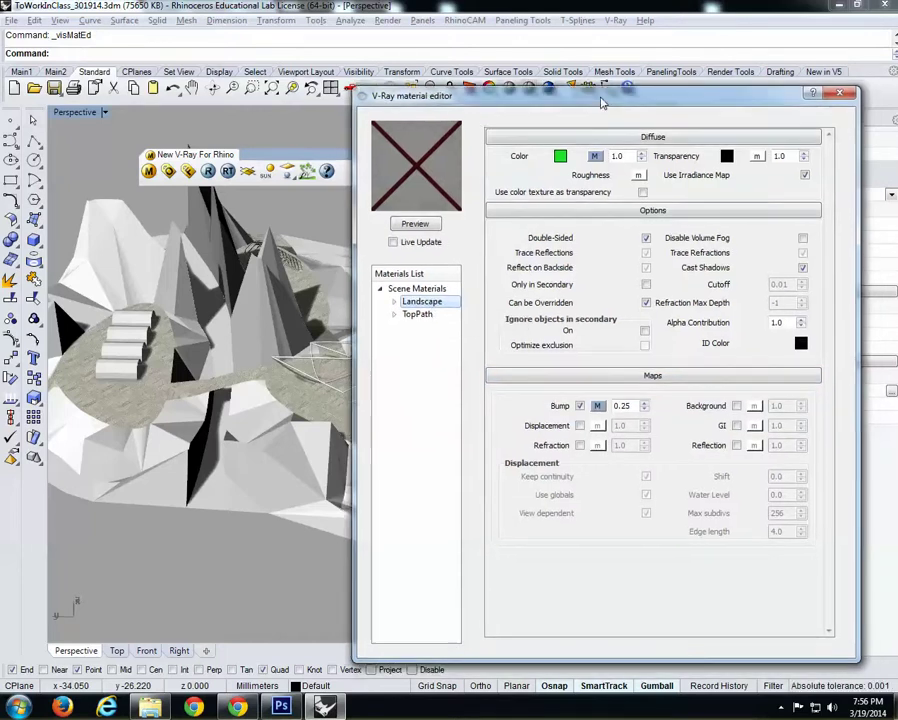
{"action": "right_click", "coordinate": [425, 300]}
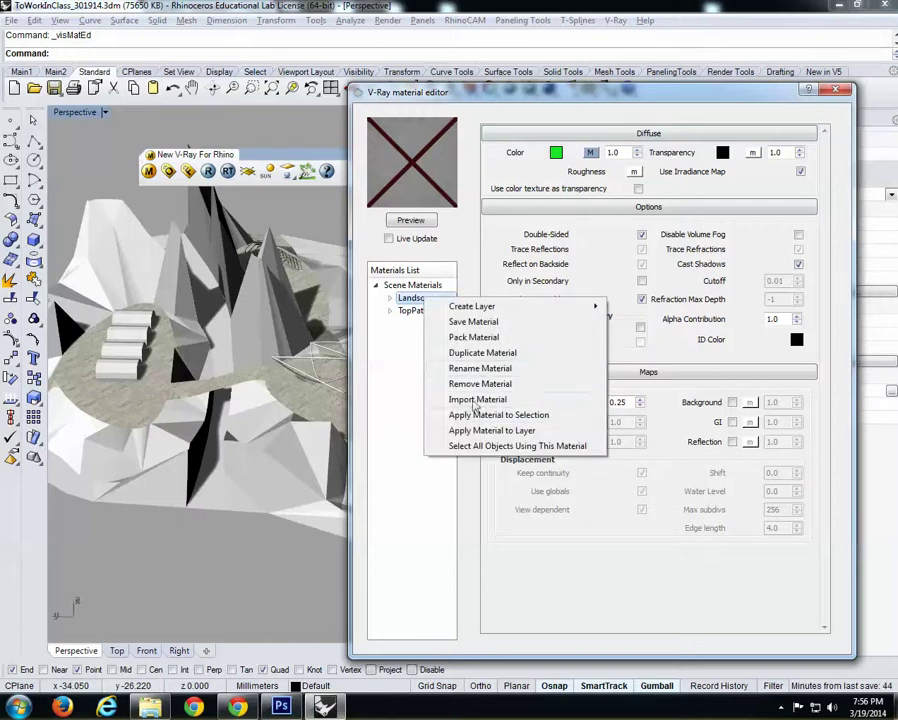
{"action": "left_click", "coordinate": [472, 431]}
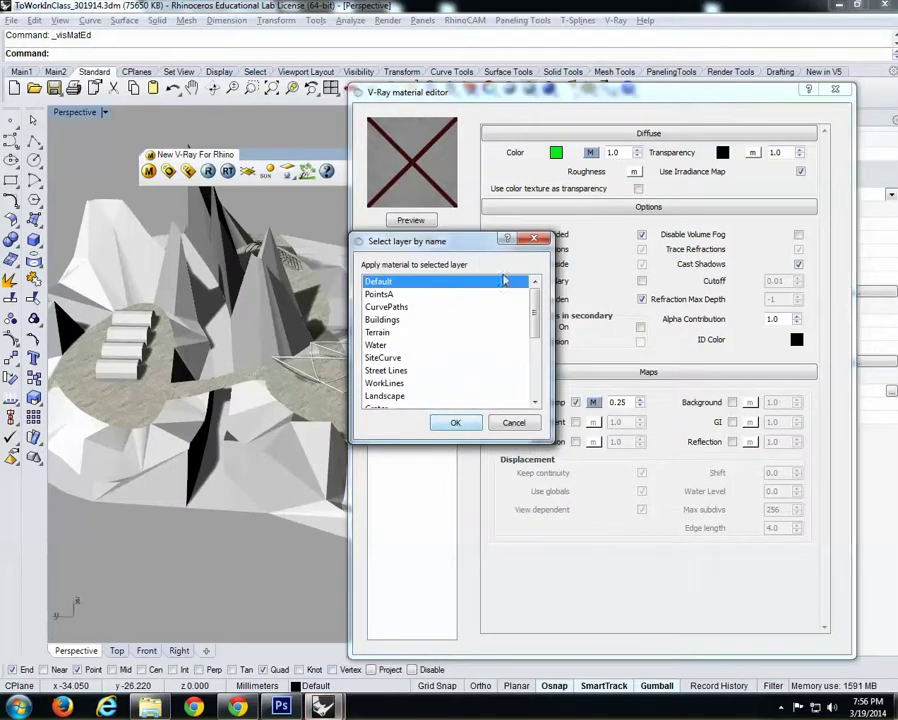
{"action": "left_click_drag", "start_coordinate": [535, 295], "coordinate": [535, 345]}
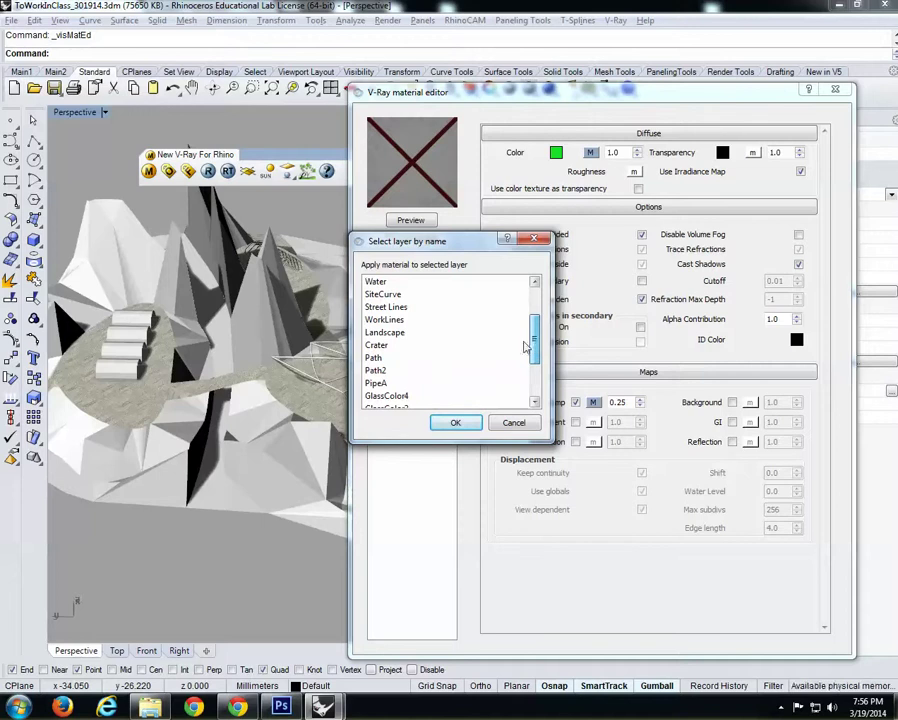
{"action": "left_click", "coordinate": [388, 332]}
{"action": "left_click", "coordinate": [456, 423]}
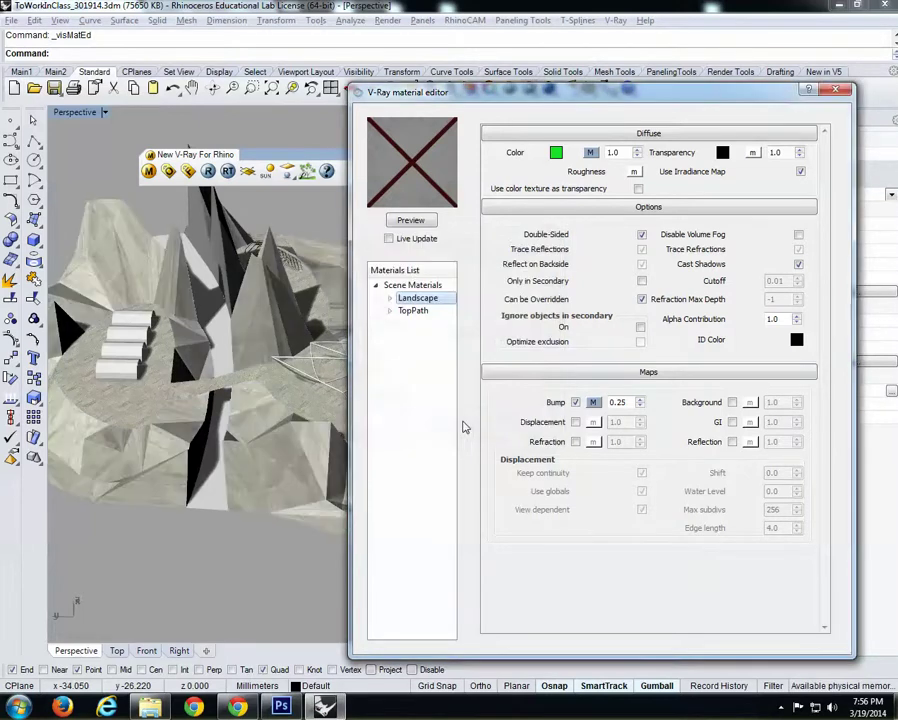
- Replace the Landscape material's diffuse bitmap with Concrete1.jpg and preview the texture
{"action": "right_click_drag", "start_coordinate": [240, 470], "coordinate": [150, 400]}
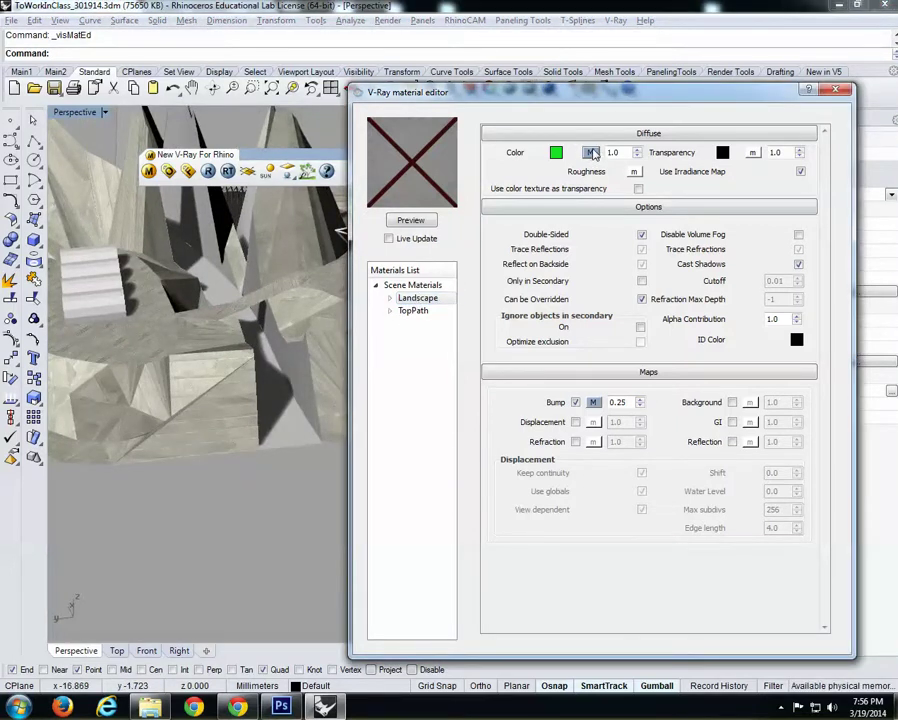
{"action": "left_click", "coordinate": [592, 153]}
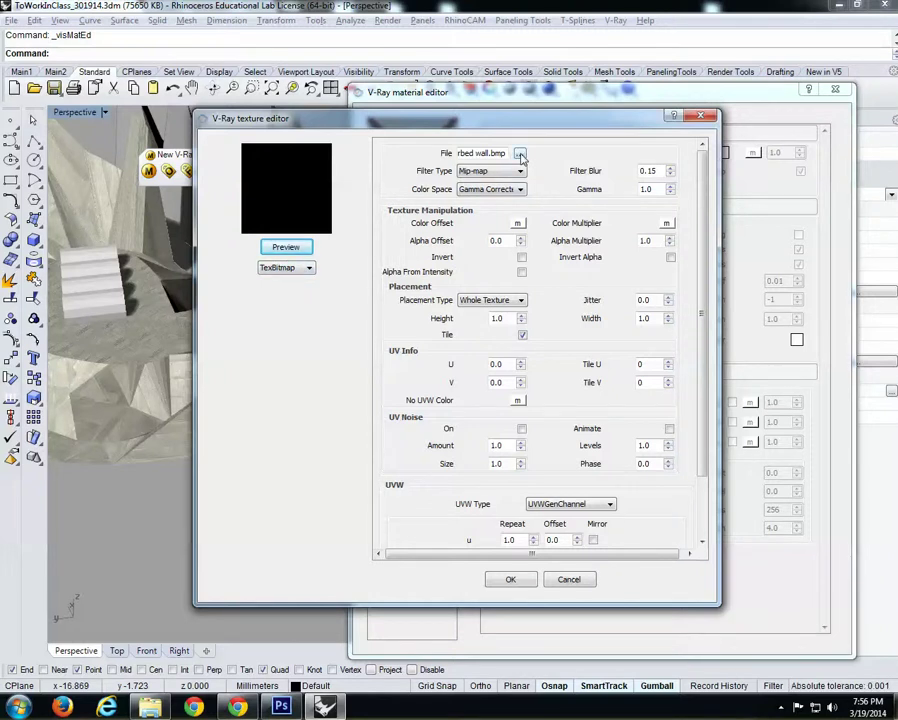
{"action": "left_click", "coordinate": [520, 155]}
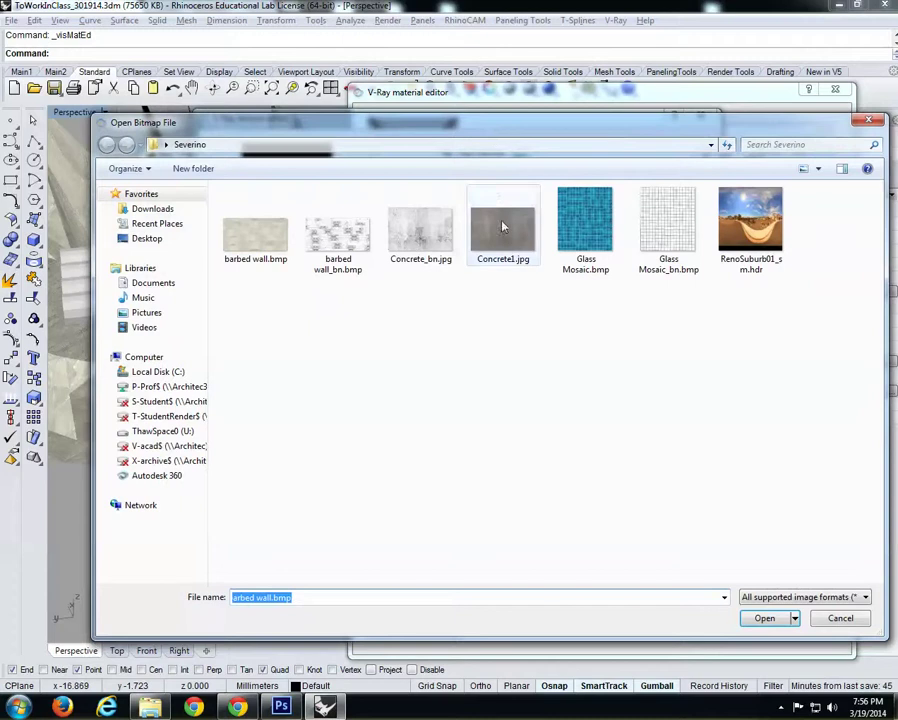
{"action": "left_click", "coordinate": [503, 226]}
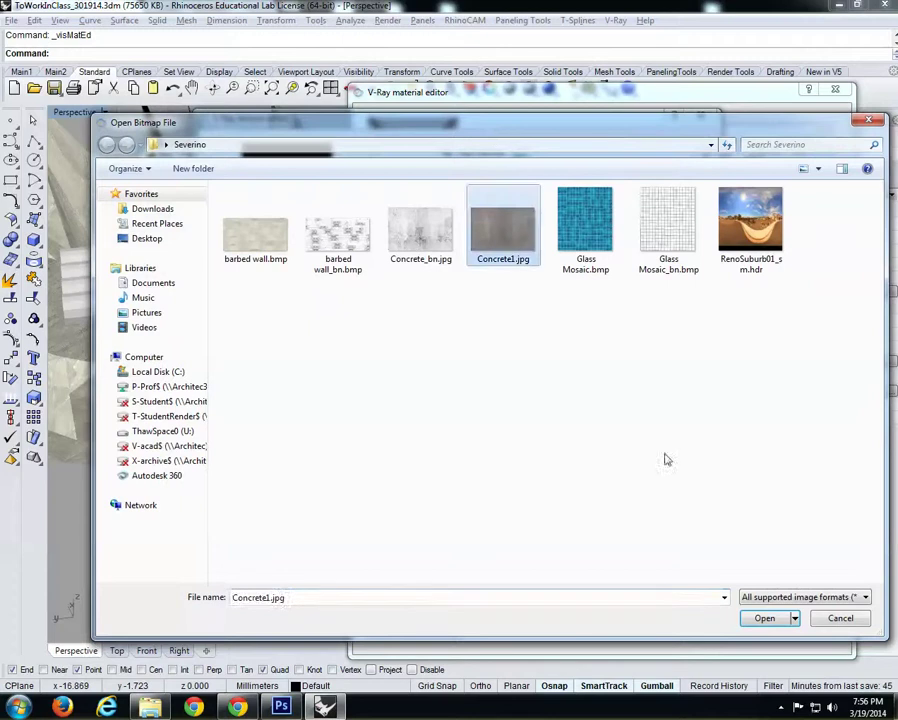
{"action": "left_click", "coordinate": [762, 618]}
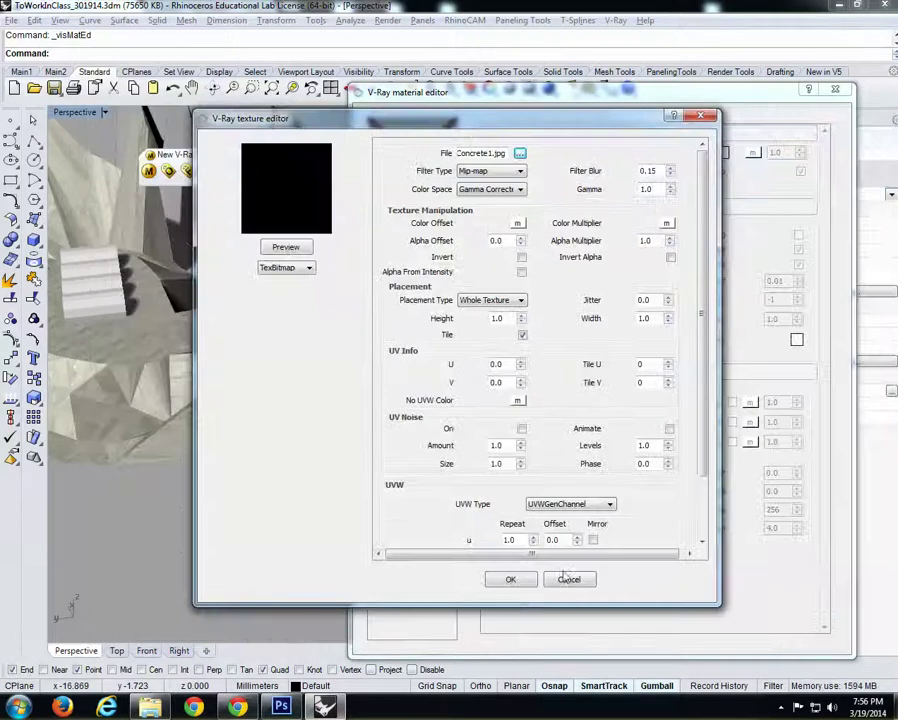
{"action": "left_click", "coordinate": [286, 249]}
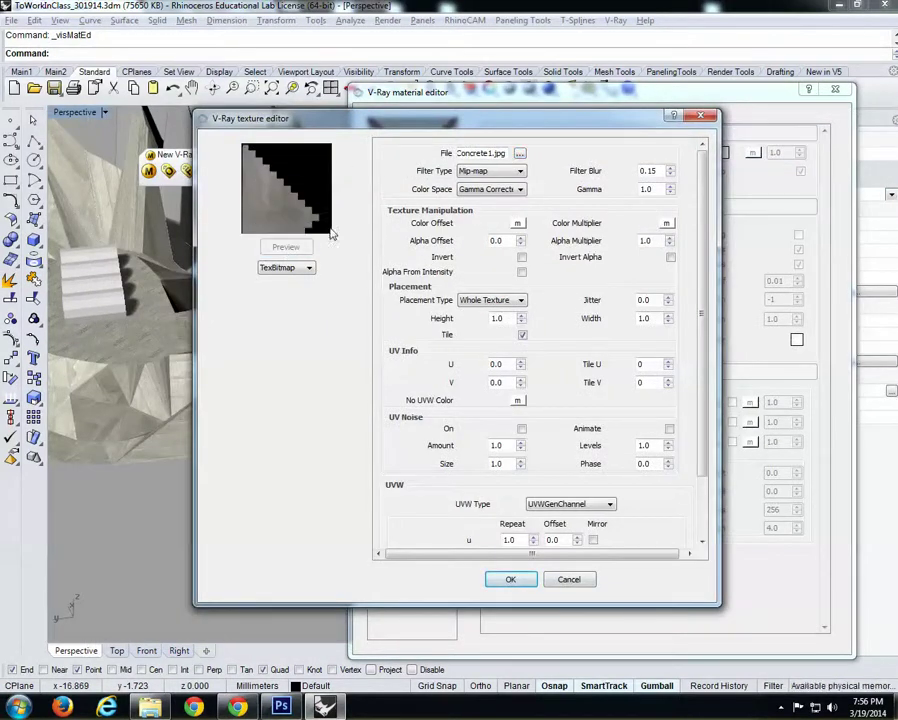
{"action": "left_click", "coordinate": [512, 580]}
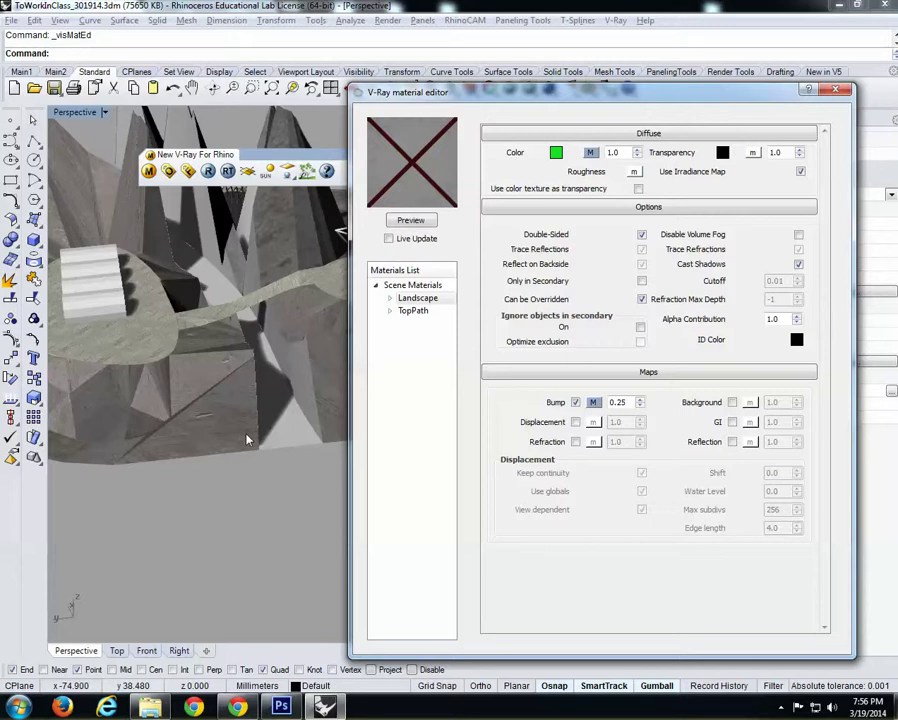
- Replace the Landscape material's bump bitmap with Concrete_bn.jpg and preview the material
{"action": "left_click", "coordinate": [594, 403]}
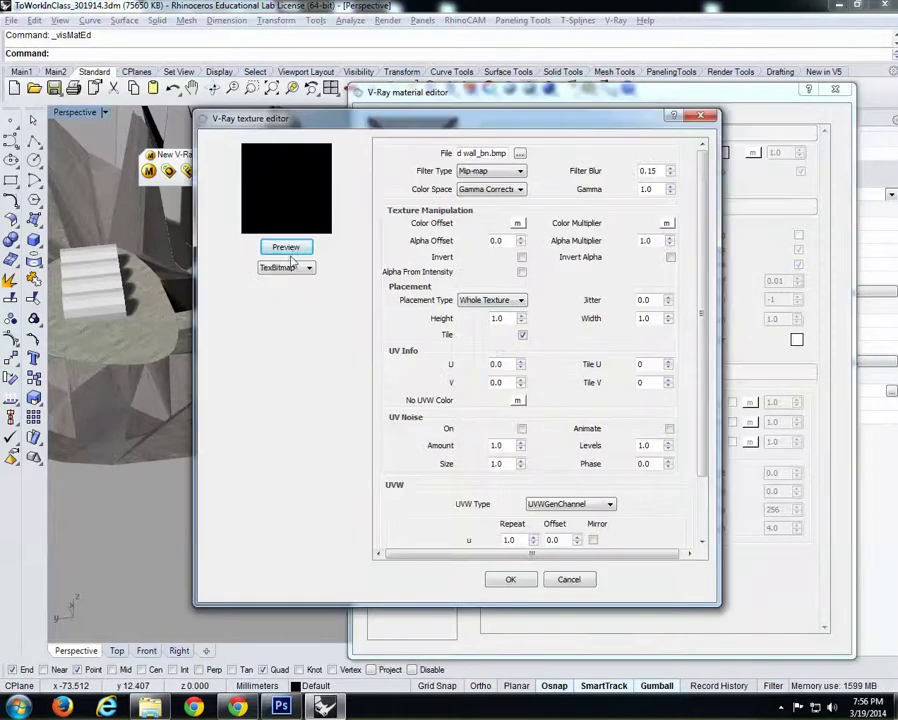
{"action": "left_click", "coordinate": [519, 153]}
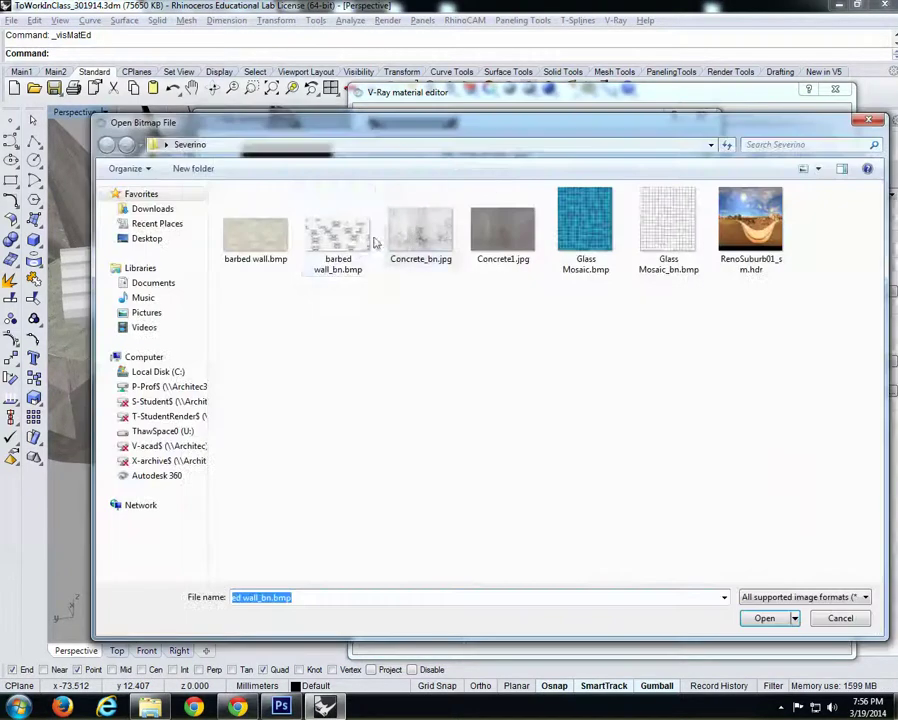
{"action": "left_click", "coordinate": [420, 233]}
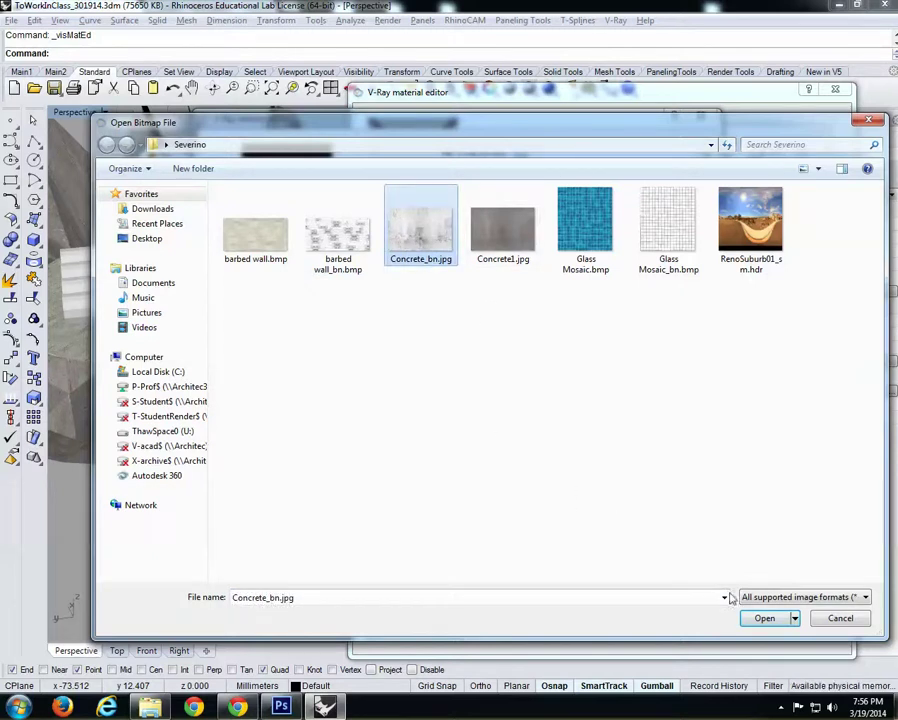
{"action": "left_click", "coordinate": [763, 619]}
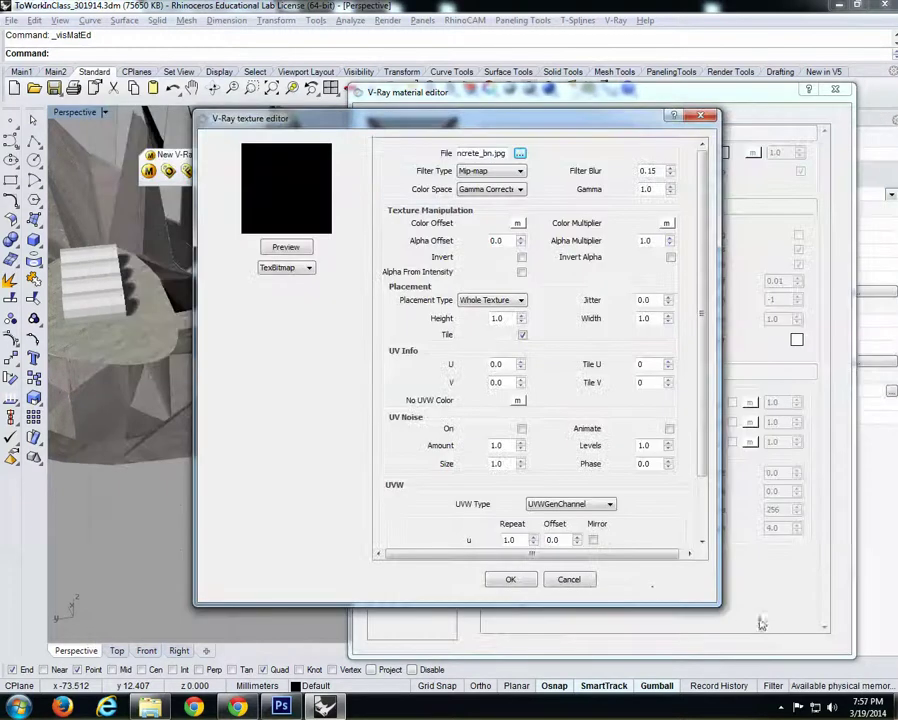
{"action": "left_click", "coordinate": [509, 580]}
{"action": "left_click", "coordinate": [410, 222]}
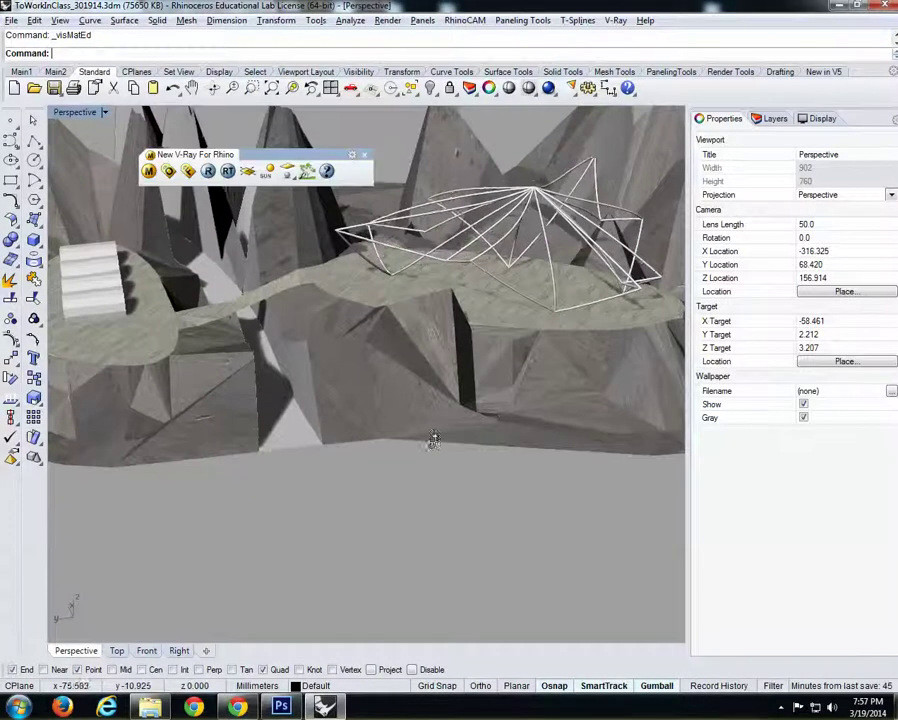
- Select all objects on the Landscape layer and apply a capped box texture mapping fitted to their bounding box in world coordinates
{"action": "right_click_drag", "start_coordinate": [430, 438], "coordinate": [338, 404]}
{"action": "scroll", "coordinate": [338, 404], "scroll_direction": "up", "scroll_amount": 11}
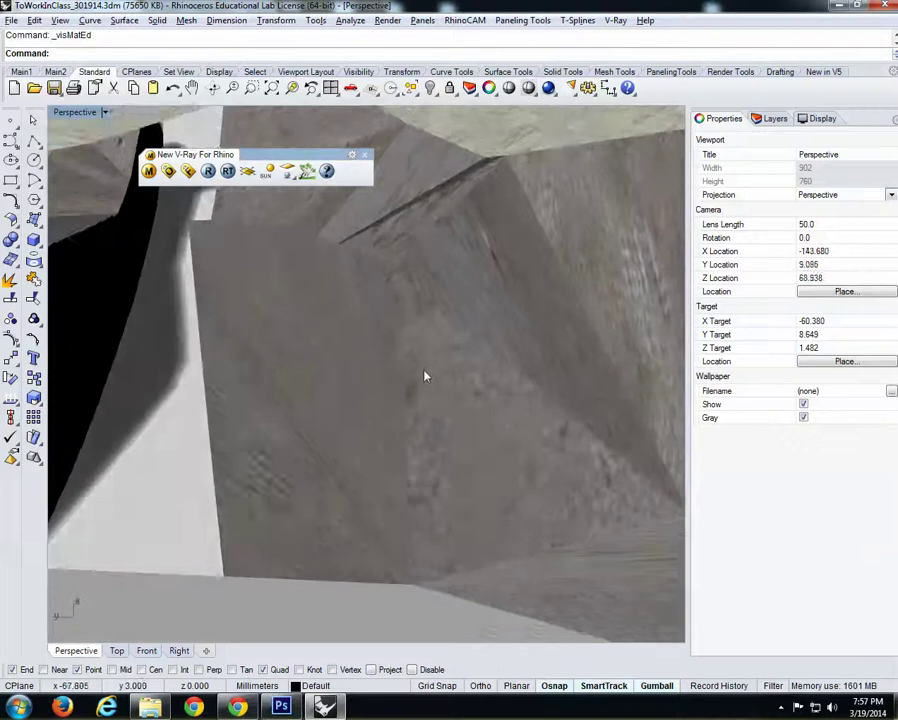
{"action": "scroll", "coordinate": [424, 374], "scroll_direction": "down", "scroll_amount": 3}
{"action": "right_click_drag", "start_coordinate": [459, 424], "coordinate": [351, 311]}
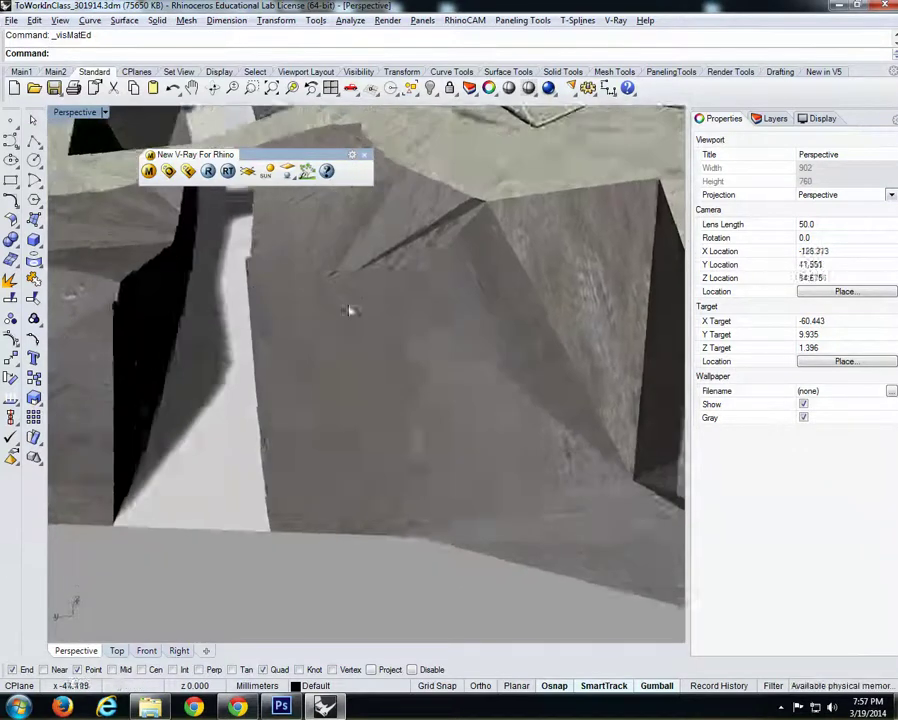
{"action": "scroll", "coordinate": [373, 355], "scroll_direction": "down", "scroll_amount": 5}
{"action": "scroll", "coordinate": [373, 355], "scroll_direction": "down", "scroll_amount": 3}
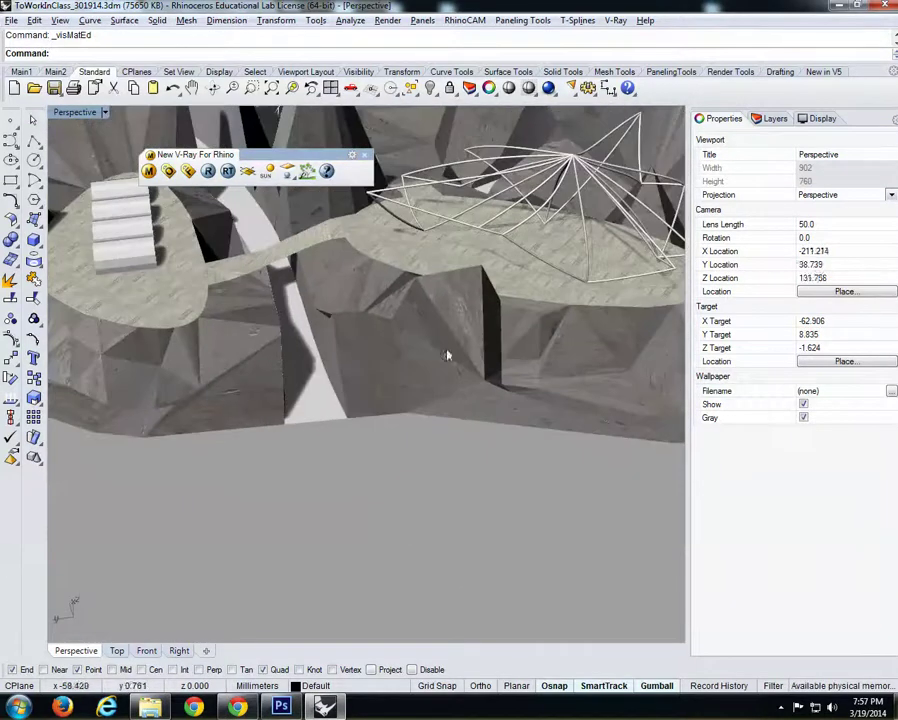
{"action": "left_click", "coordinate": [772, 118]}
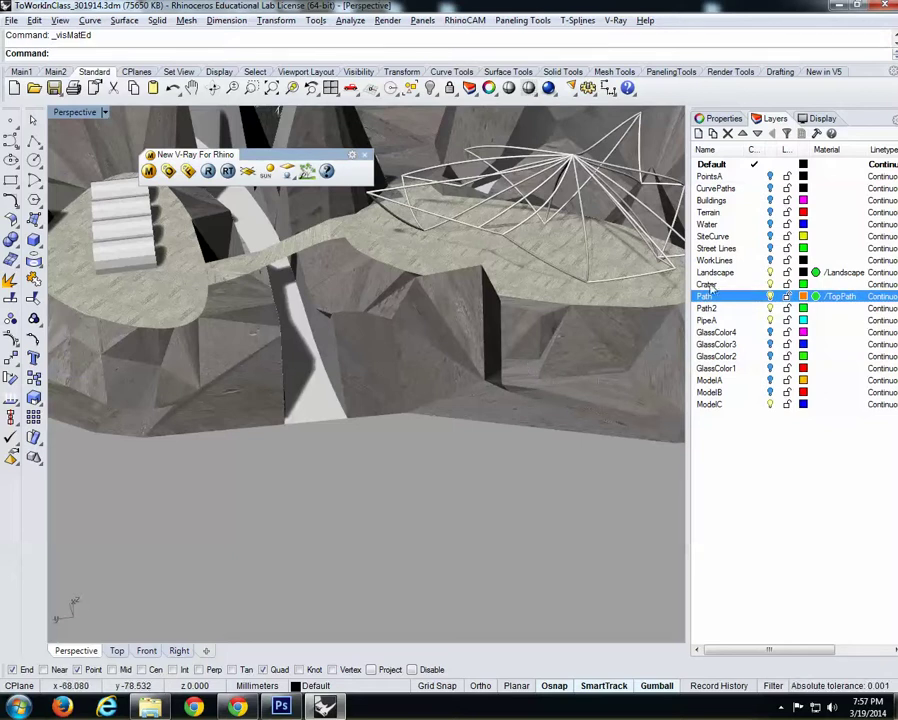
{"action": "right_click", "coordinate": [713, 274]}
{"action": "left_click", "coordinate": [708, 488]}
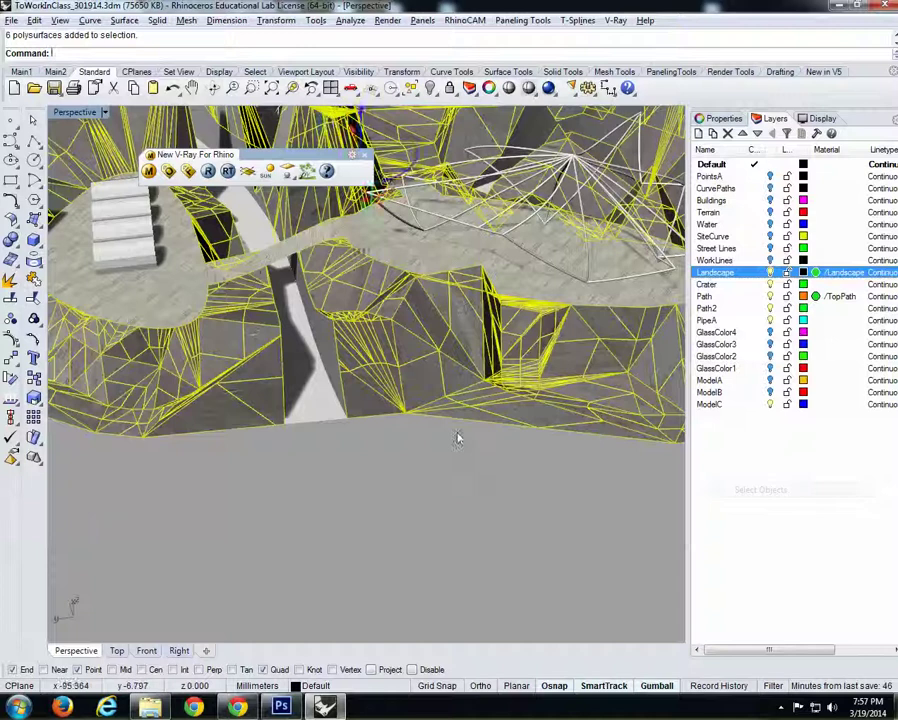
{"action": "right_click_drag", "start_coordinate": [458, 436], "coordinate": [413, 447]}
{"action": "left_click", "coordinate": [722, 118]}
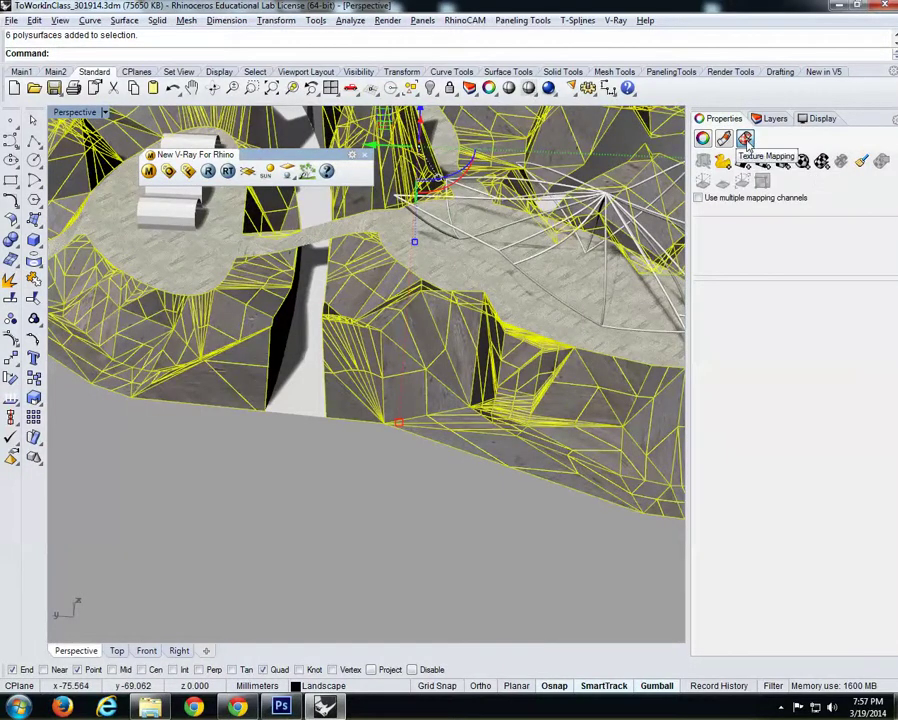
{"action": "left_click", "coordinate": [763, 161]}
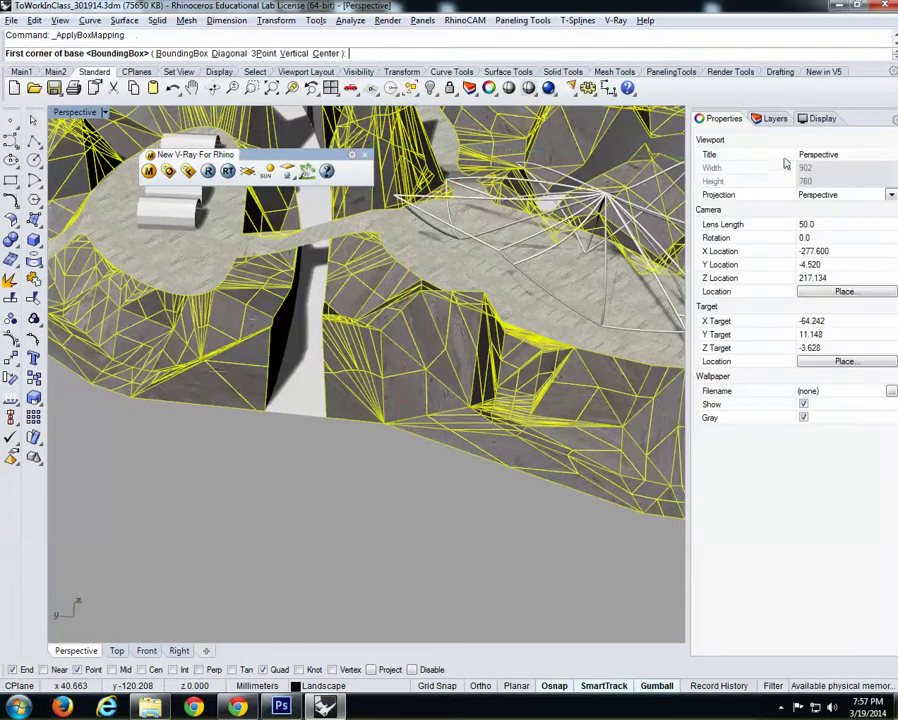
{"action": "left_click", "coordinate": [178, 54]}
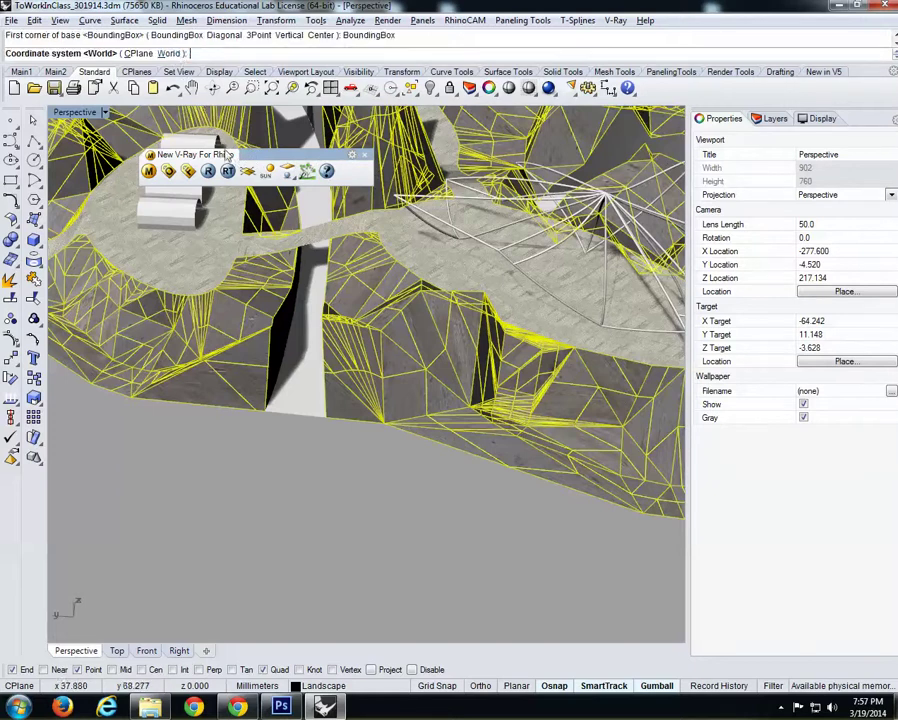
{"action": "right_click", "coordinate": [347, 336]}
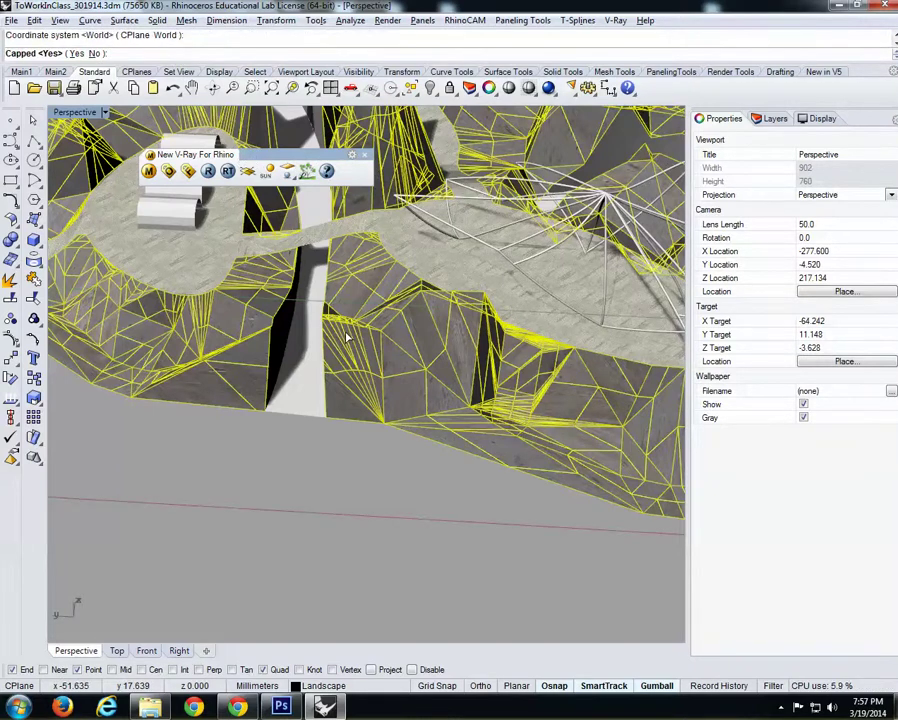
{"action": "right_click", "coordinate": [347, 336]}
- Set all three UVW repeat values of the landscape's box mapping to 2
{"action": "scroll", "coordinate": [205, 391], "scroll_direction": "up", "scroll_amount": 4}
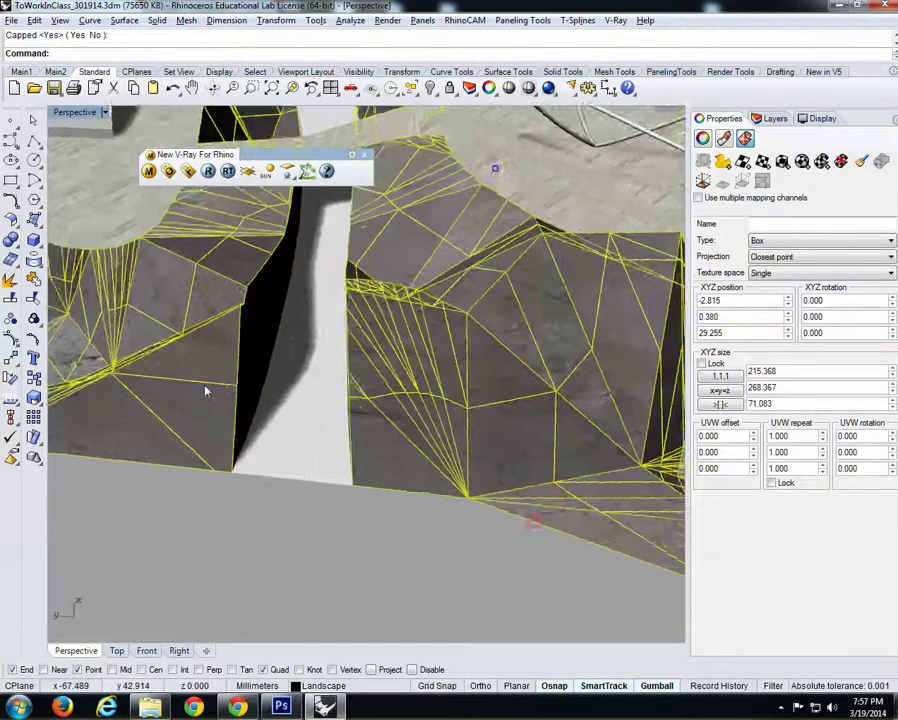
{"action": "scroll", "coordinate": [205, 391], "scroll_direction": "up", "scroll_amount": 8}
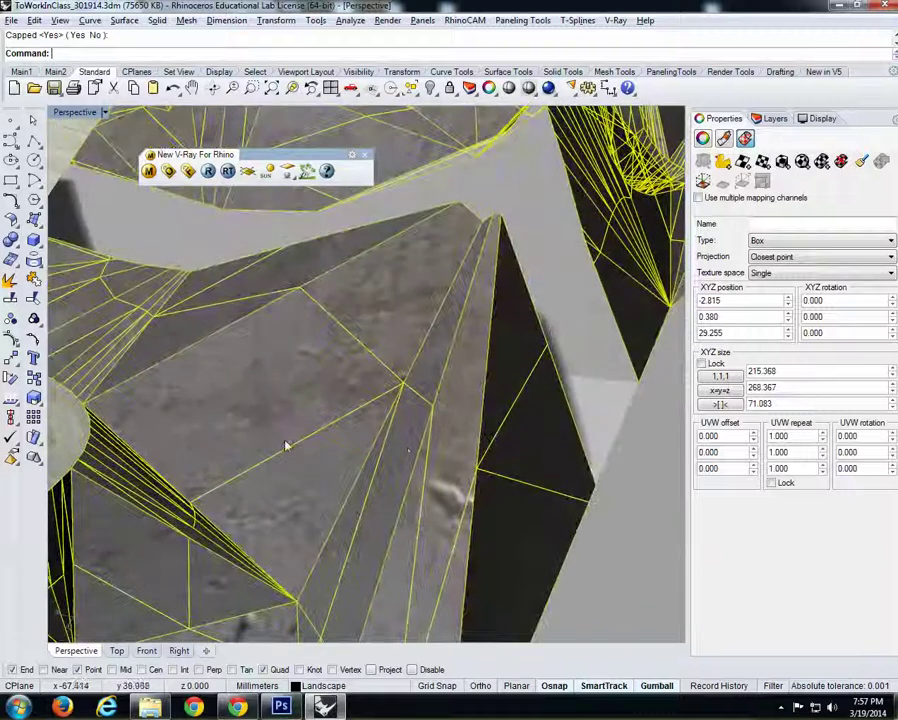
{"action": "right_click_drag", "start_coordinate": [286, 446], "coordinate": [440, 458]}
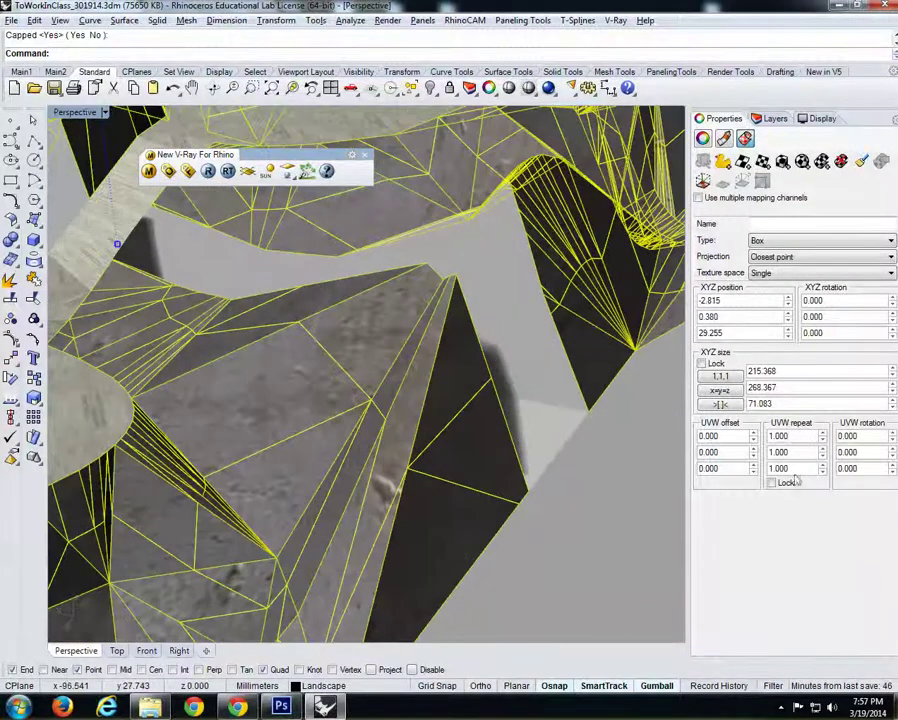
{"action": "double_click", "coordinate": [790, 437]}
{"action": "type", "text": "2"}
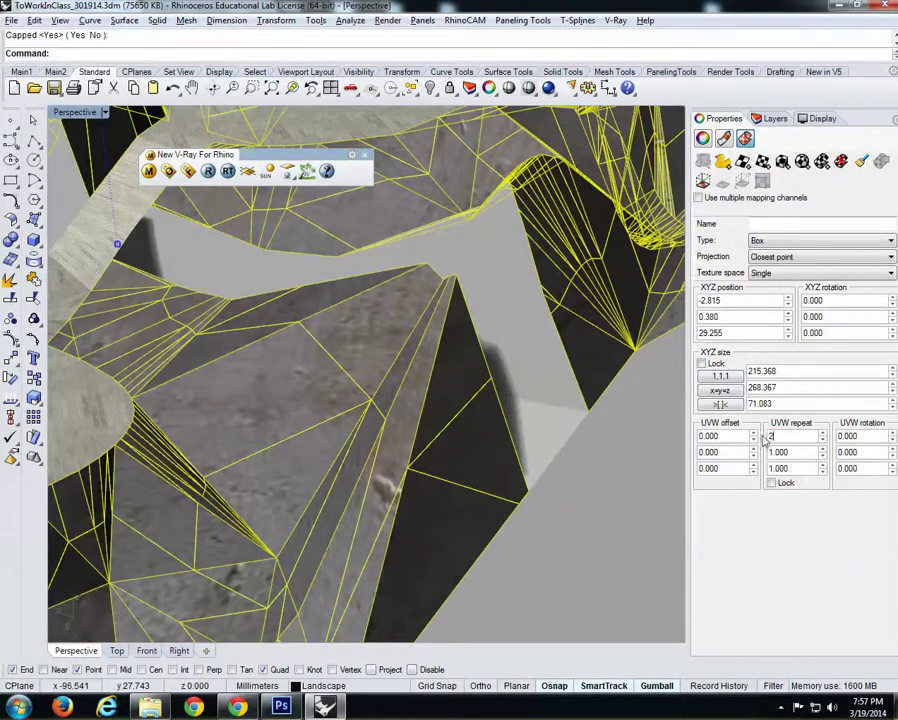
{"action": "key", "text": "Return"}
{"action": "type", "text": "2"}
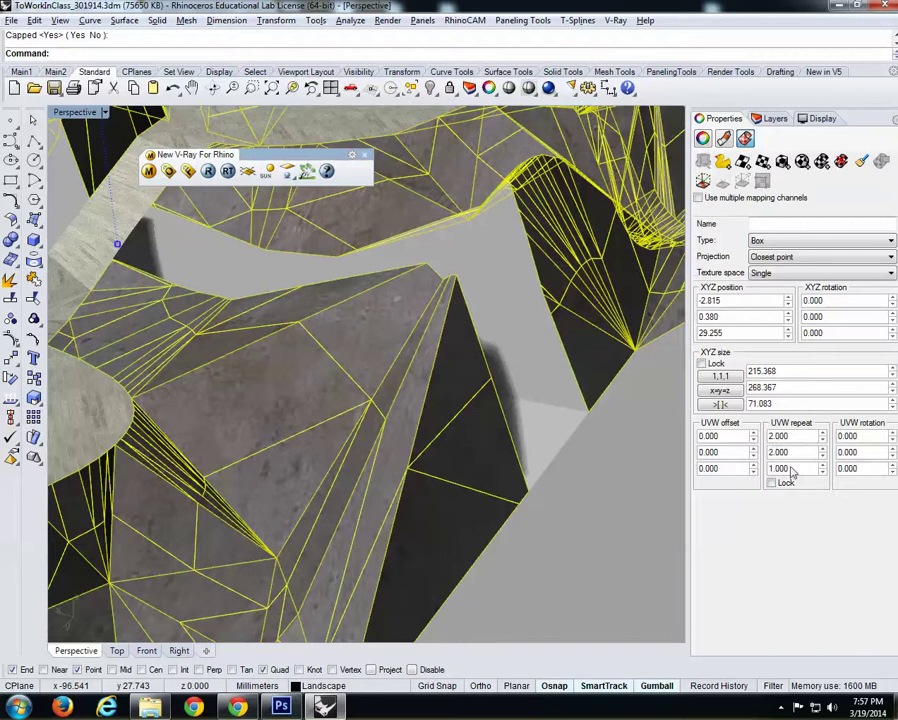
{"action": "key", "text": "Return"}
{"action": "double_click", "coordinate": [790, 468]}
{"action": "type", "text": "2"}
{"action": "key", "text": "Return"}
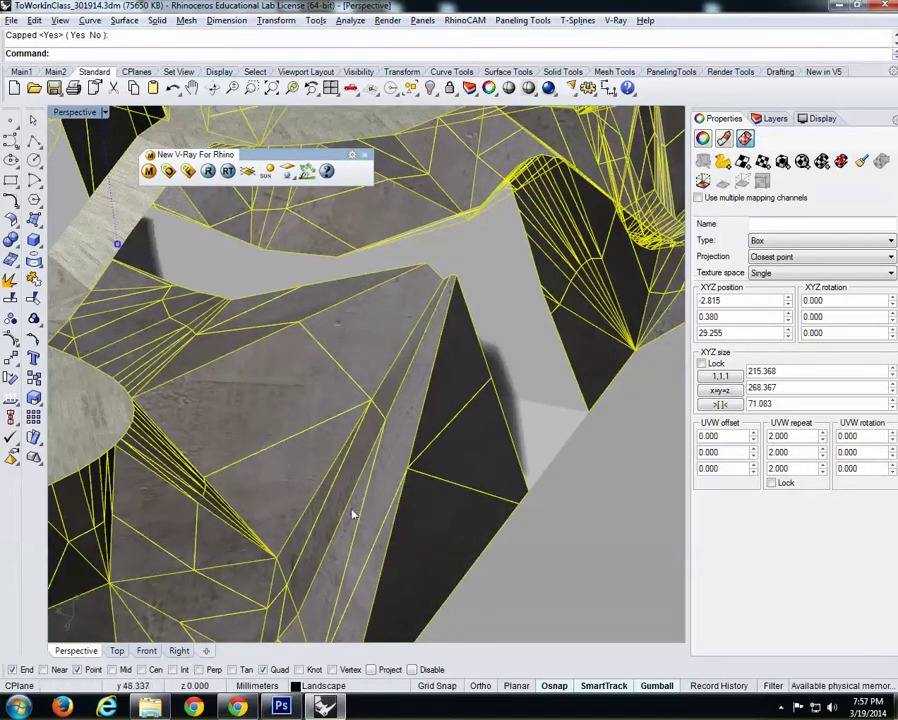
- Set all three UVW repeat values of the landscape's box mapping to 5, check the texture scale and deselect the objects
{"action": "right_click_drag", "start_coordinate": [352, 457], "coordinate": [400, 420]}
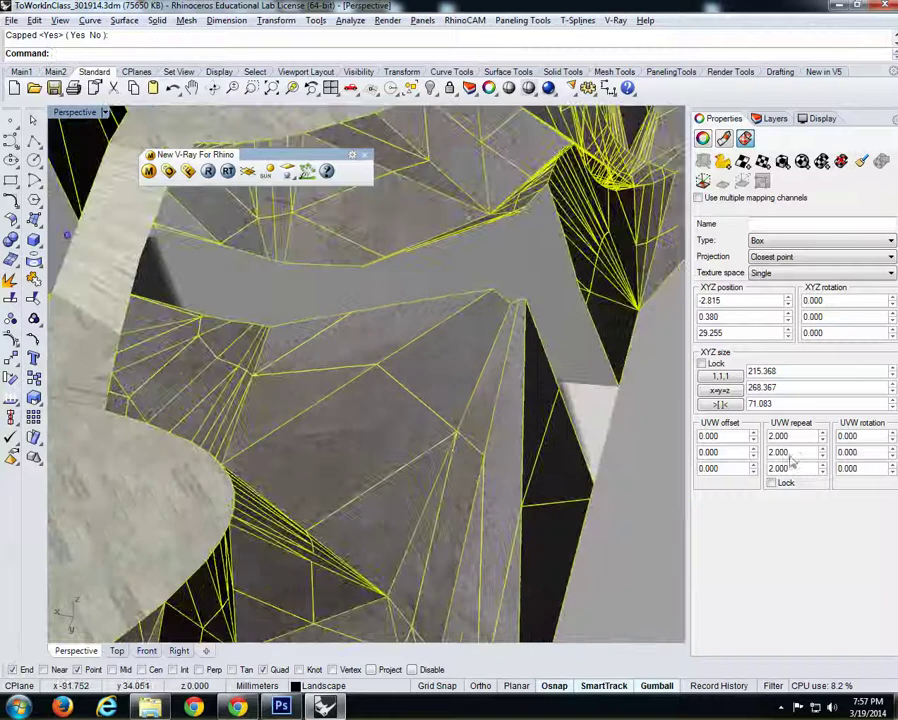
{"action": "double_click", "coordinate": [790, 436]}
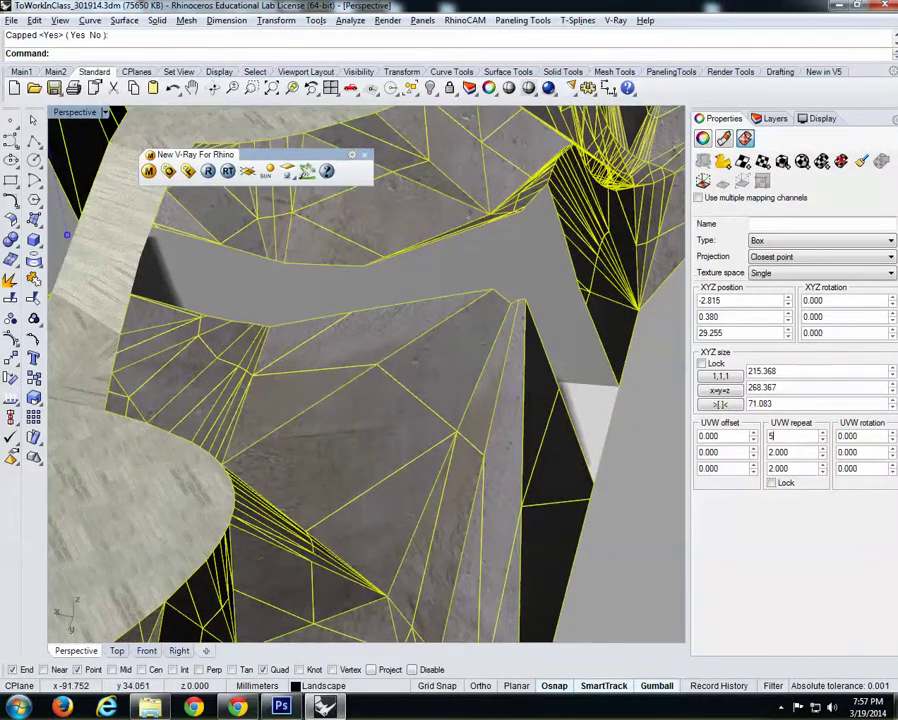
{"action": "type", "text": "5"}
{"action": "double_click", "coordinate": [794, 453]}
{"action": "type", "text": "5"}
{"action": "double_click", "coordinate": [790, 468]}
{"action": "type", "text": "5"}
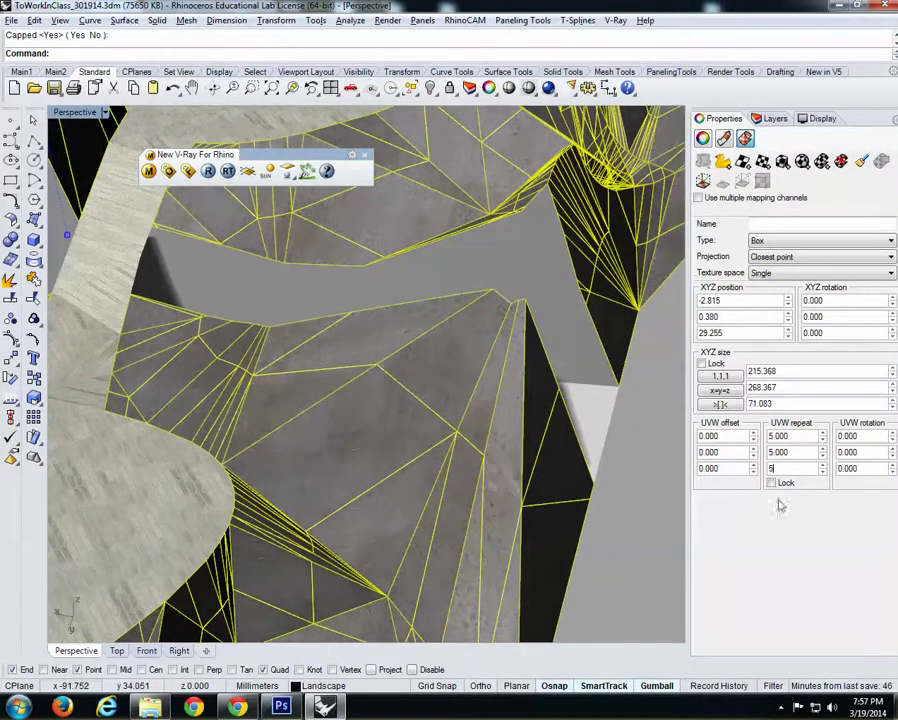
{"action": "scroll", "coordinate": [548, 481], "scroll_direction": "up", "scroll_amount": 2}
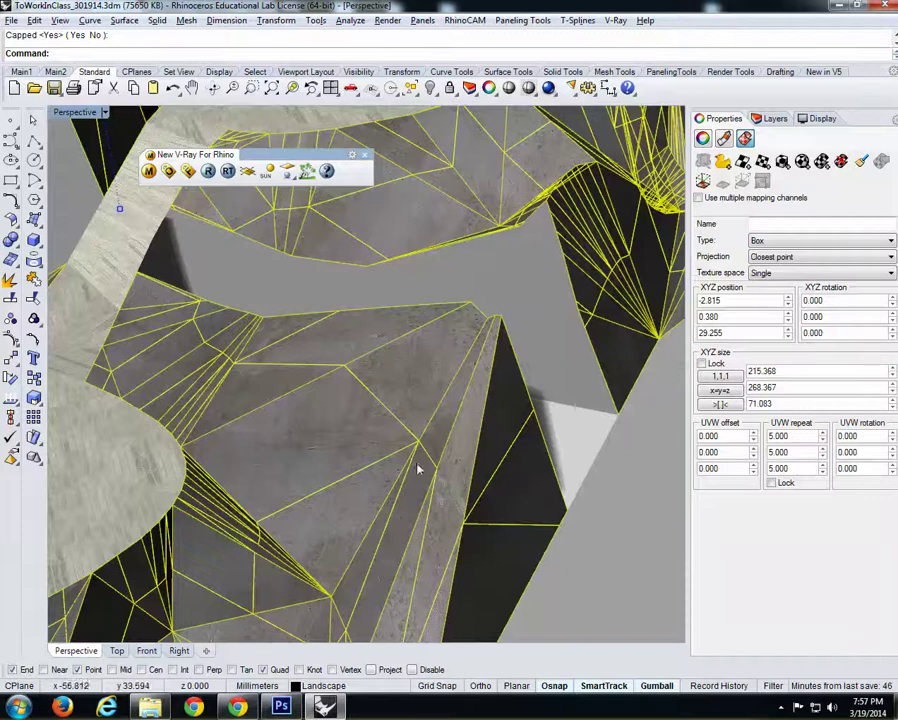
{"action": "scroll", "coordinate": [316, 452], "scroll_direction": "up", "scroll_amount": 3}
{"action": "scroll", "coordinate": [348, 342], "scroll_direction": "down", "scroll_amount": 3}
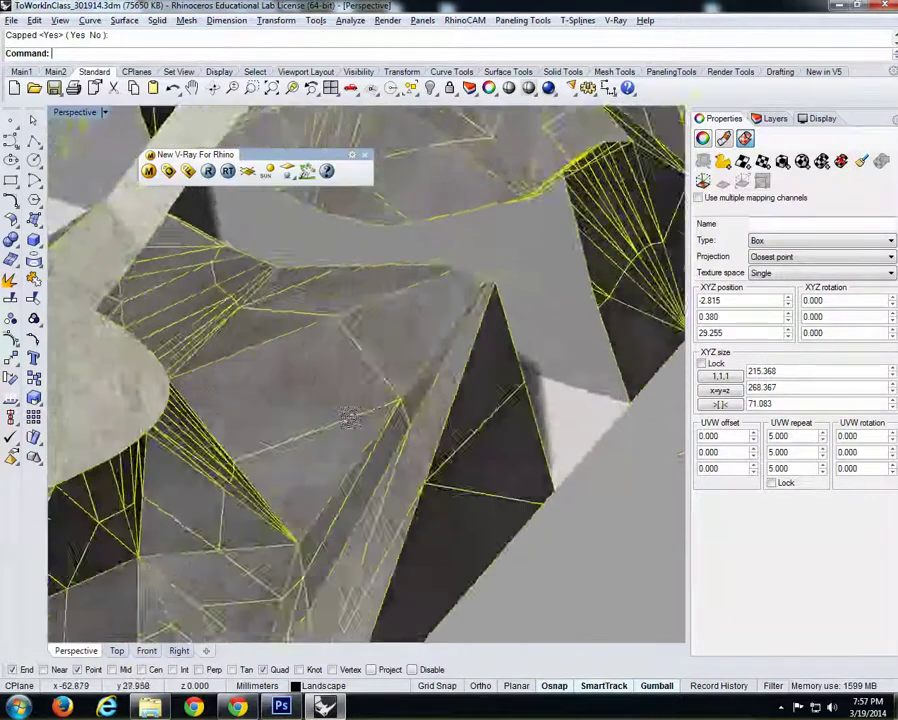
{"action": "right_click_drag", "start_coordinate": [344, 416], "coordinate": [454, 444]}
{"action": "key", "text": "Escape"}
- Duplicate the TopPath material in the V-Ray material editor and rename the copy Crater
{"action": "left_click", "coordinate": [104, 112]}
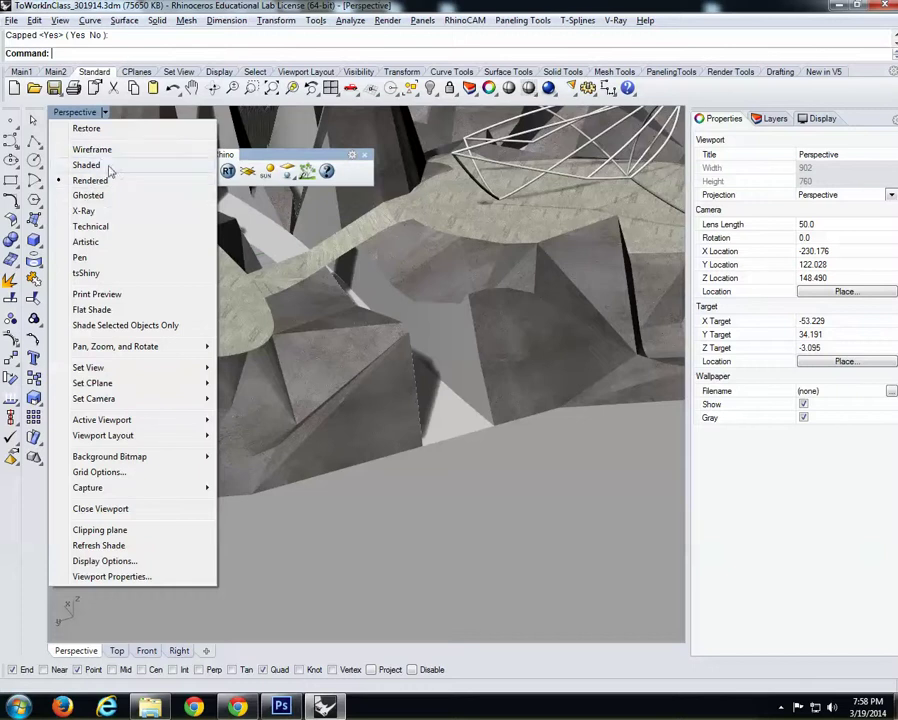
{"action": "left_click", "coordinate": [484, 492]}
{"action": "right_click_drag", "start_coordinate": [484, 492], "coordinate": [380, 325]}
{"action": "left_click", "coordinate": [148, 171]}
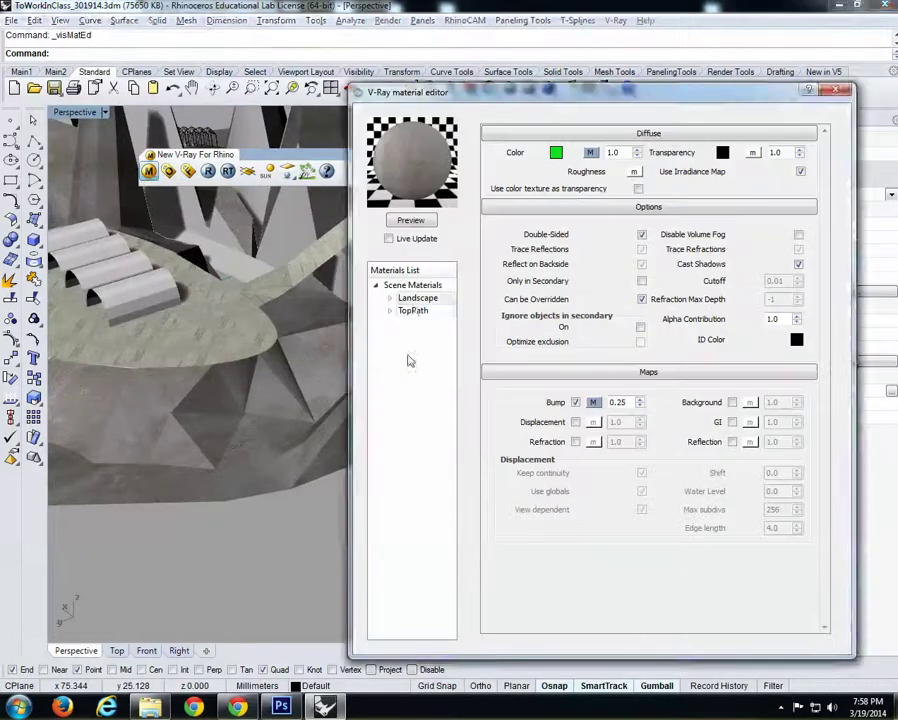
{"action": "right_click", "coordinate": [421, 312]}
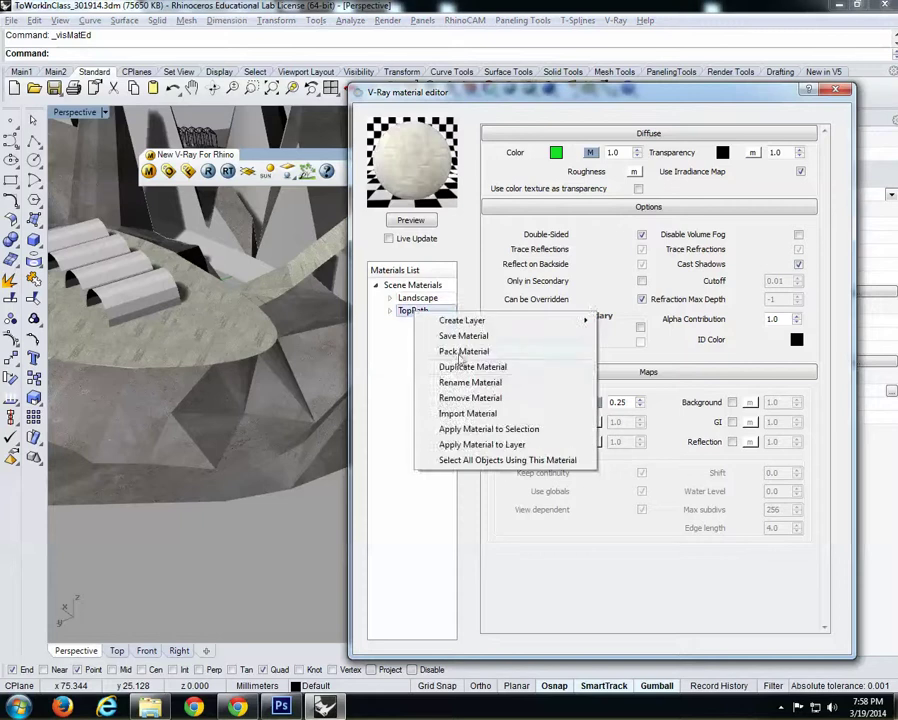
{"action": "left_click", "coordinate": [470, 367]}
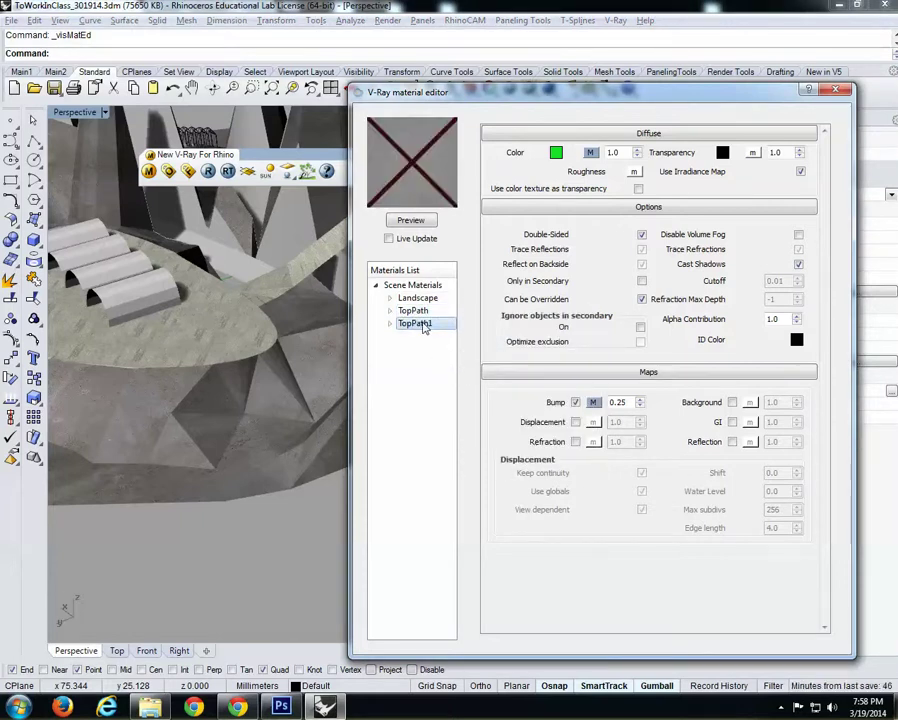
{"action": "double_click", "coordinate": [414, 323]}
{"action": "type", "text": "Cr"}
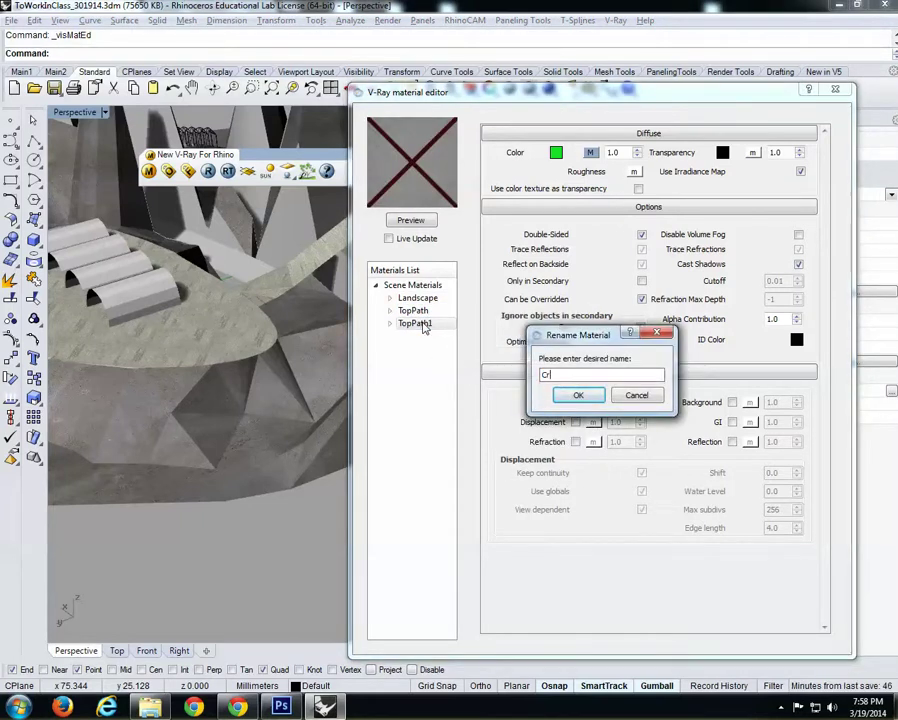
{"action": "type", "text": "ater"}
{"action": "key", "text": "Return"}
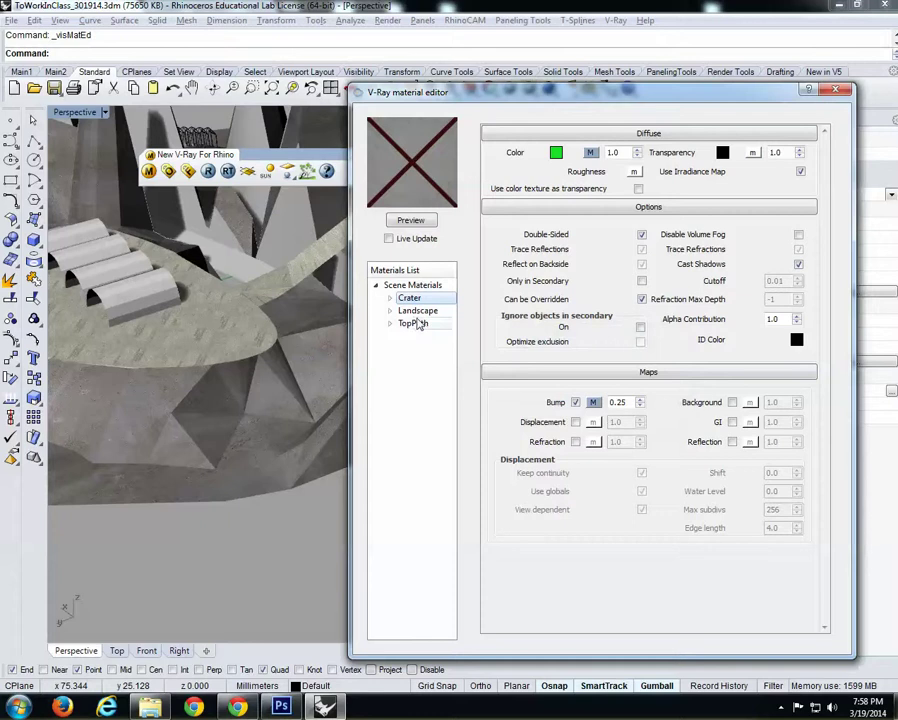
- Select all objects on the Crater layer and apply the Crater material to that layer
{"action": "left_click_drag", "start_coordinate": [660, 92], "coordinate": [467, 89]}
{"action": "left_click", "coordinate": [777, 120]}
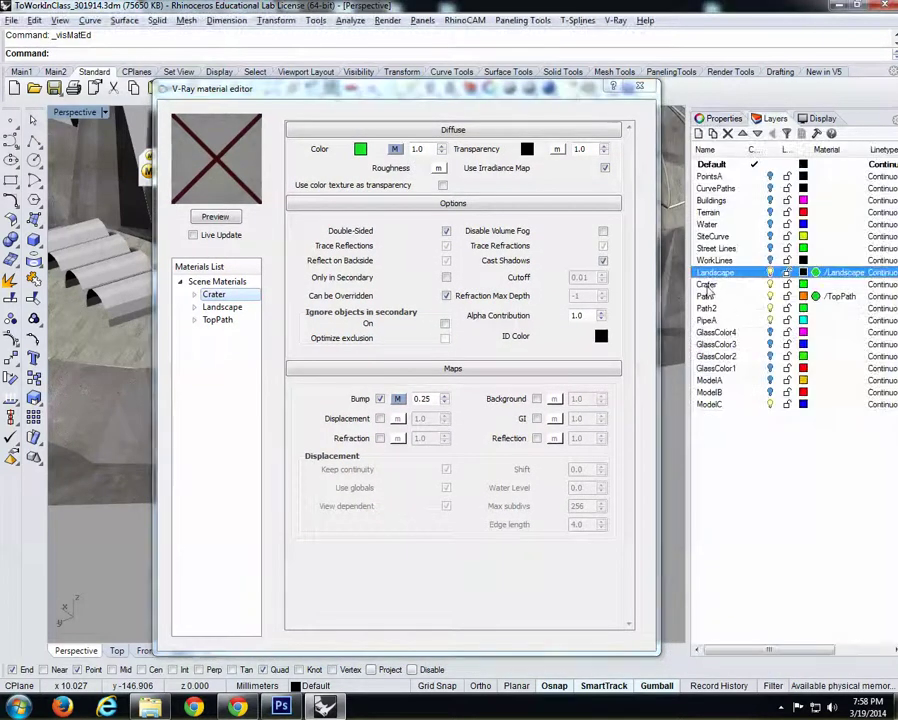
{"action": "right_click", "coordinate": [706, 285]}
{"action": "left_click", "coordinate": [757, 504]}
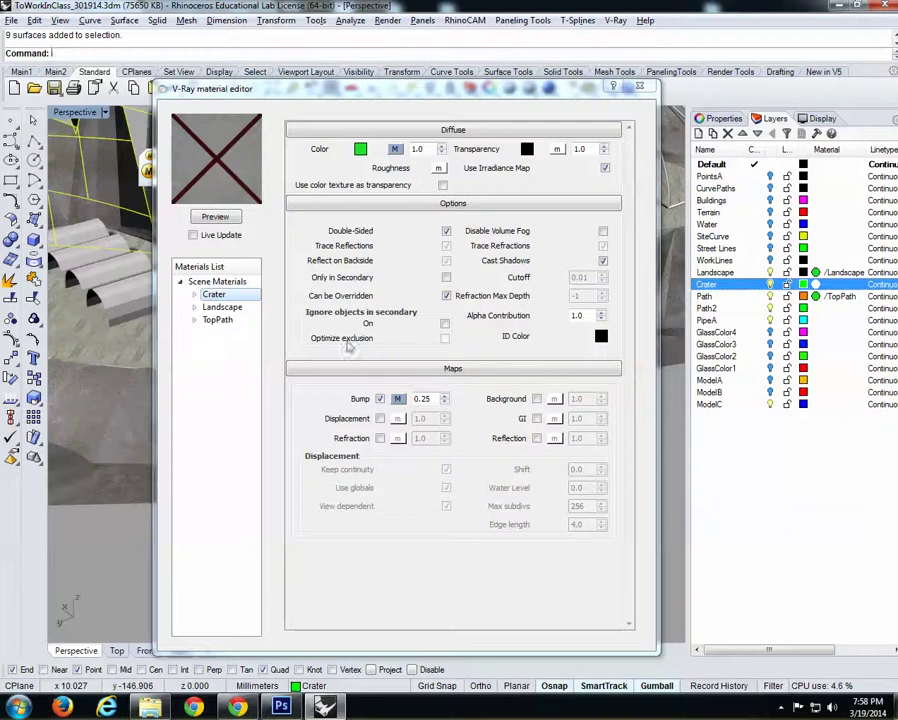
{"action": "right_click", "coordinate": [218, 294]}
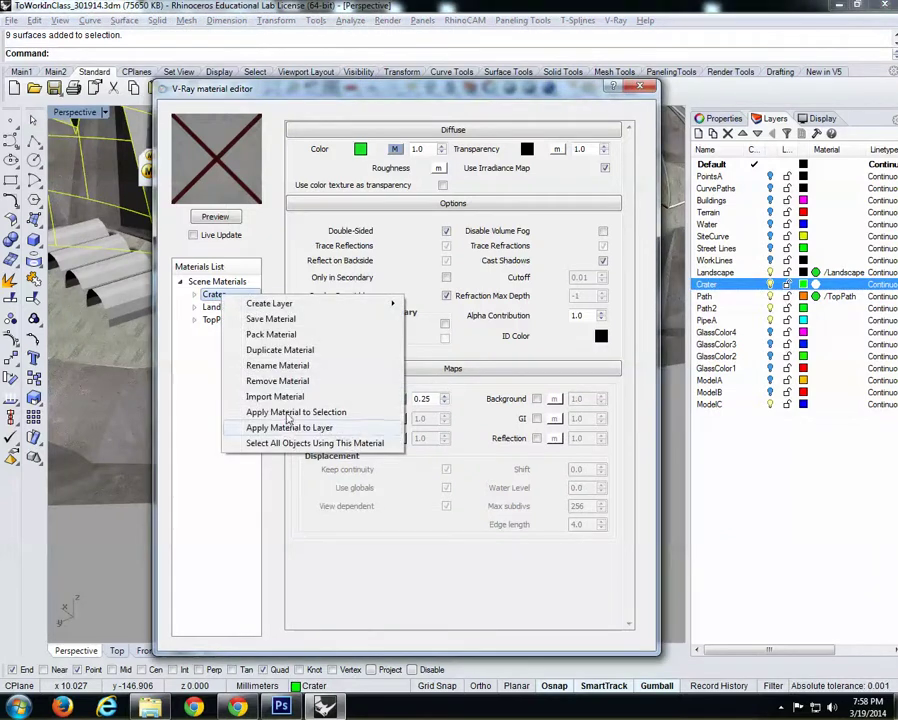
{"action": "left_click", "coordinate": [287, 428]}
- Close the material editor and apply a capped box mapping, fitted to the bounding box in world coordinates, to the selected Crater surfaces
{"action": "left_click_drag", "start_coordinate": [540, 98], "coordinate": [797, 109]}
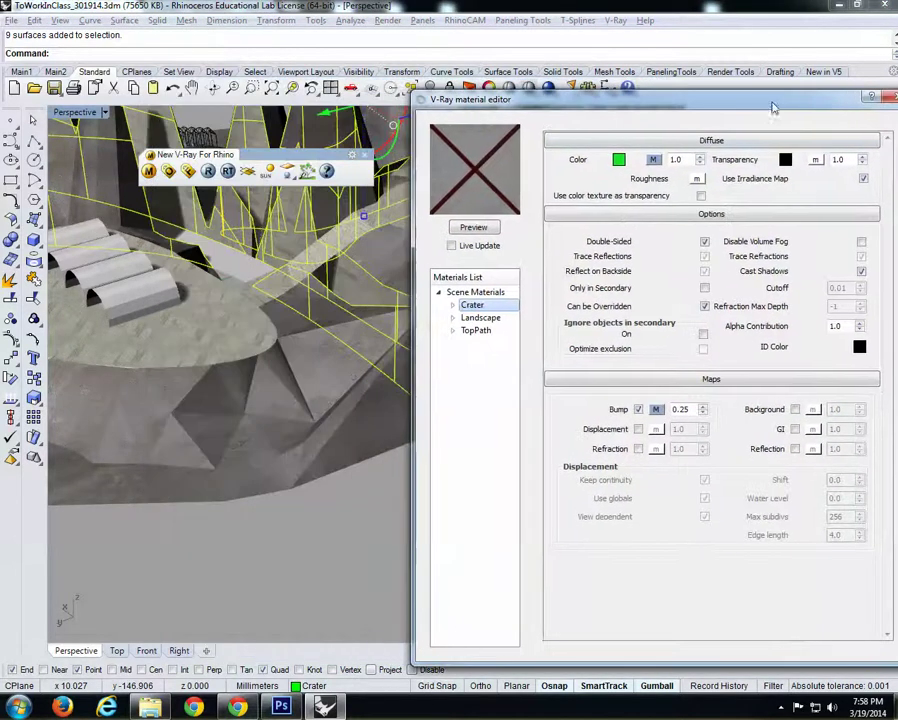
{"action": "right_click_drag", "start_coordinate": [307, 247], "coordinate": [336, 344]}
{"action": "left_click_drag", "start_coordinate": [830, 104], "coordinate": [756, 104]}
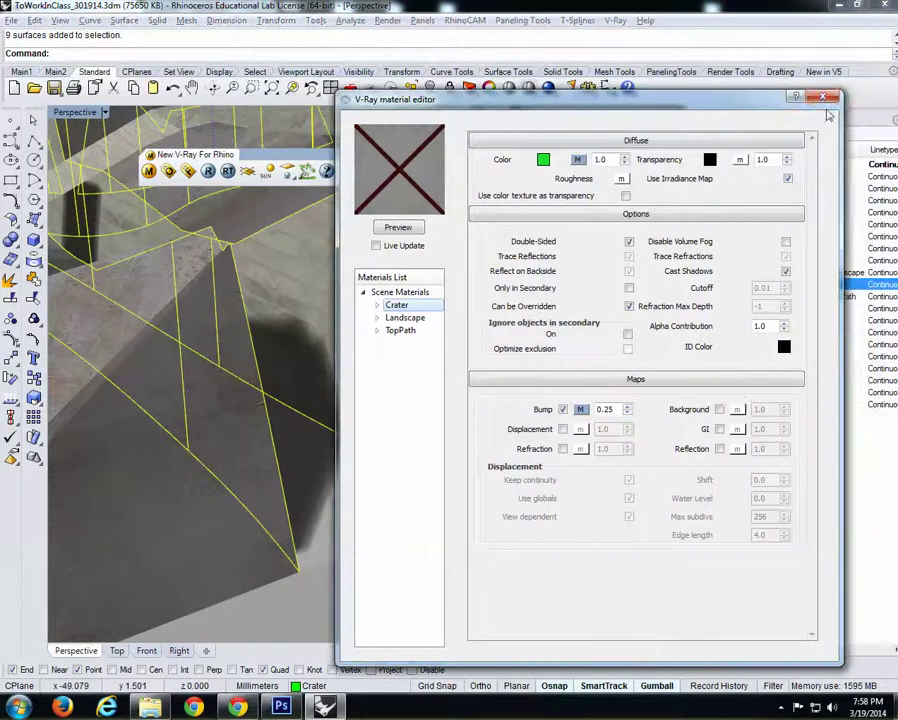
{"action": "left_click", "coordinate": [818, 98]}
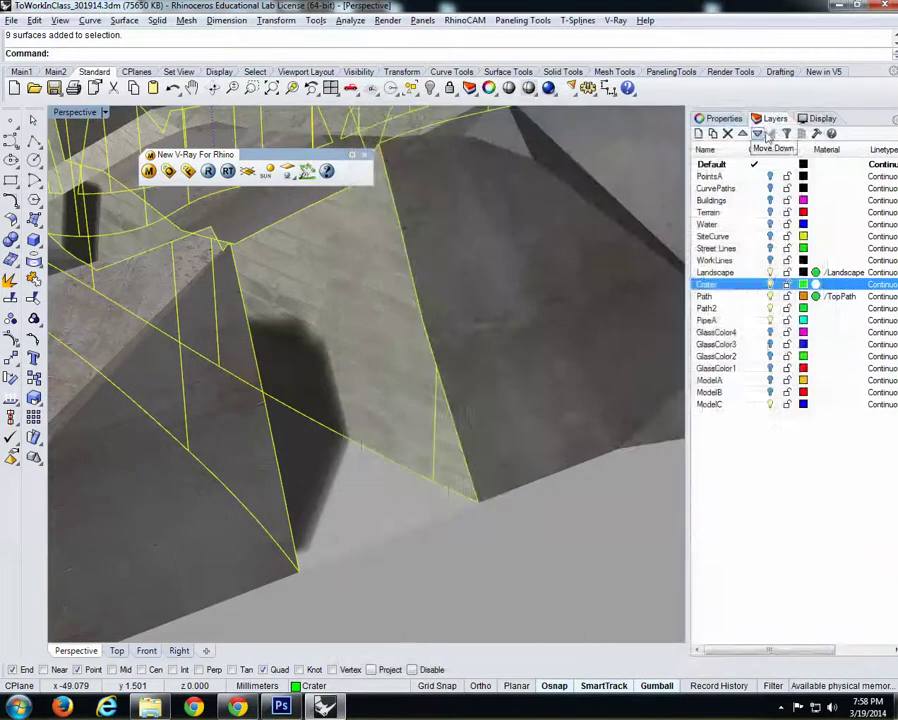
{"action": "left_click", "coordinate": [719, 118]}
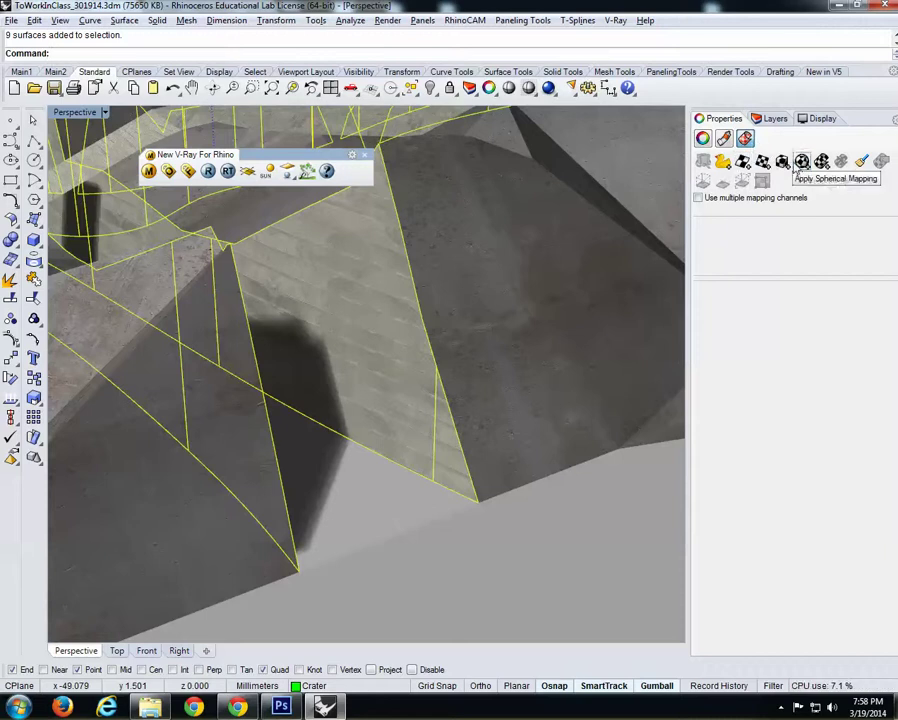
{"action": "left_click", "coordinate": [762, 162]}
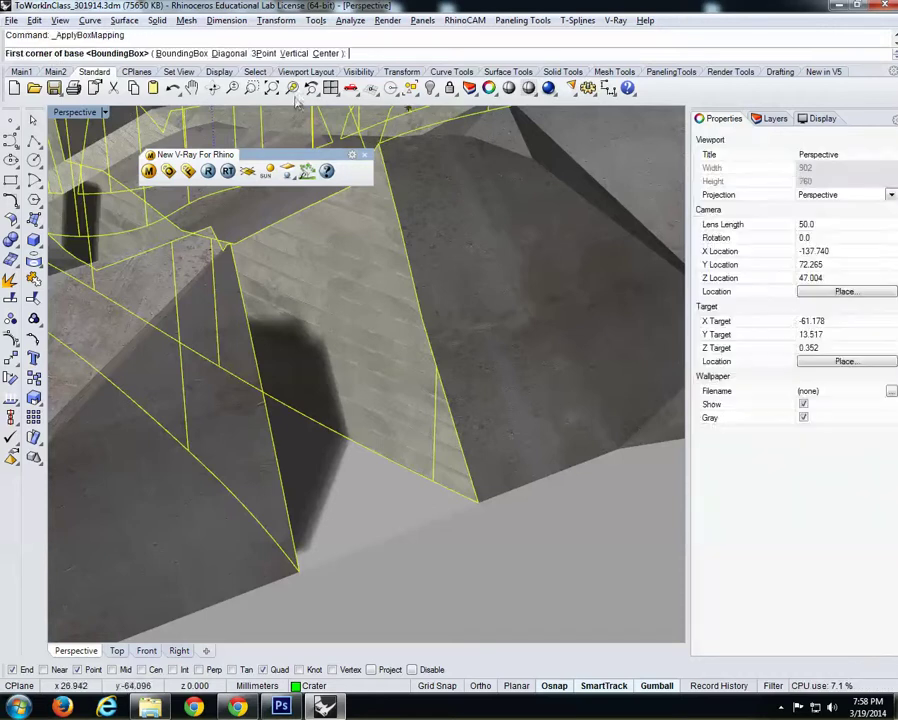
{"action": "left_click", "coordinate": [190, 53]}
{"action": "key", "text": "Return"}
{"action": "key", "text": "Return"}
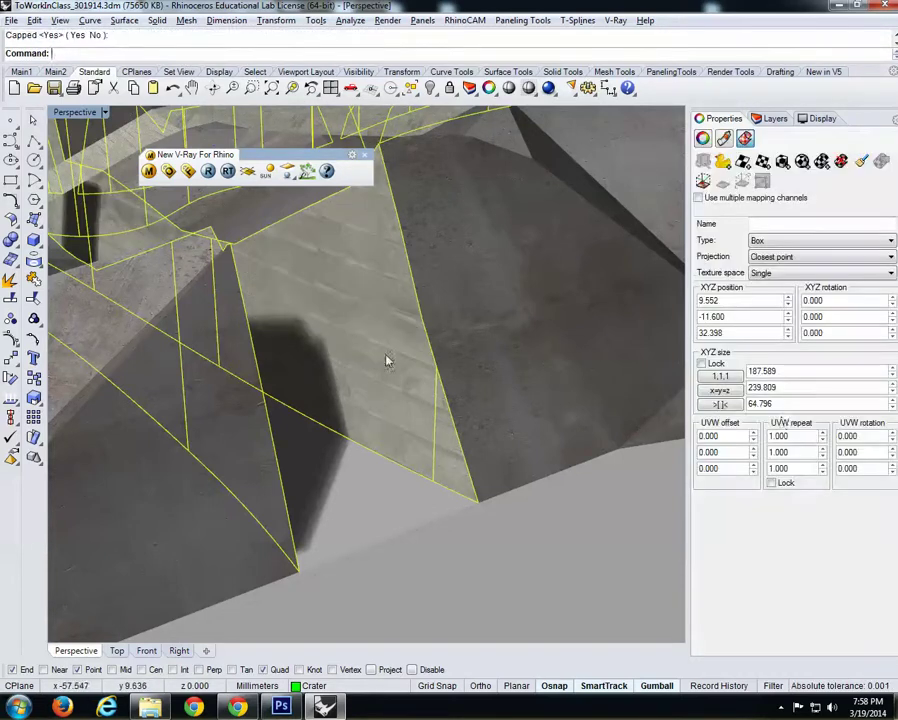
- Set the third UVW repeat value of the Crater box mapping to 5 and try Z sizes of 100 and 30, keeping 30
{"action": "left_click", "coordinate": [798, 469]}
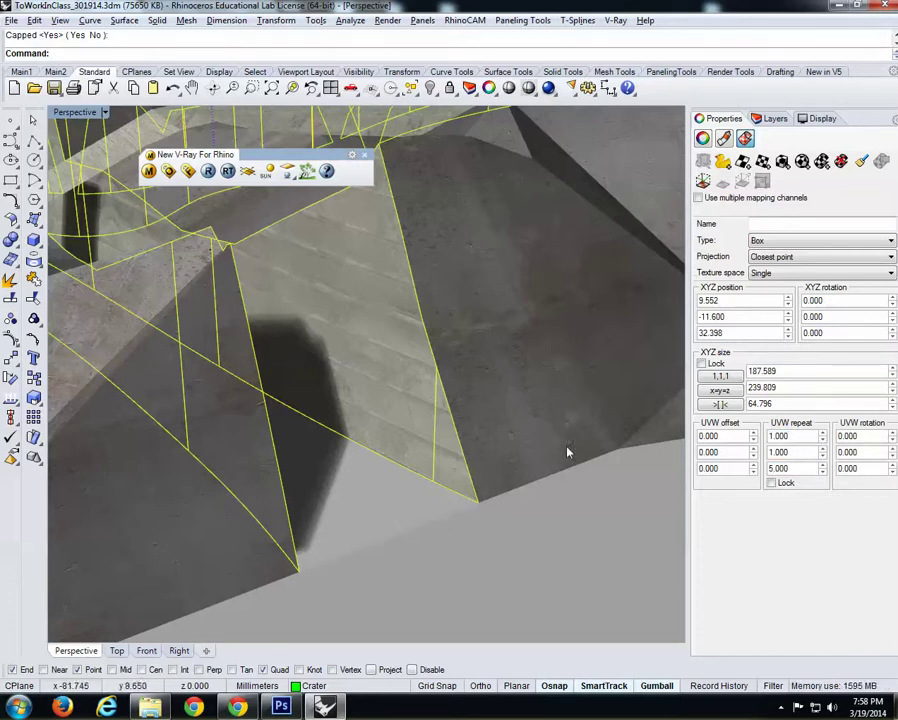
{"action": "left_click", "coordinate": [784, 404]}
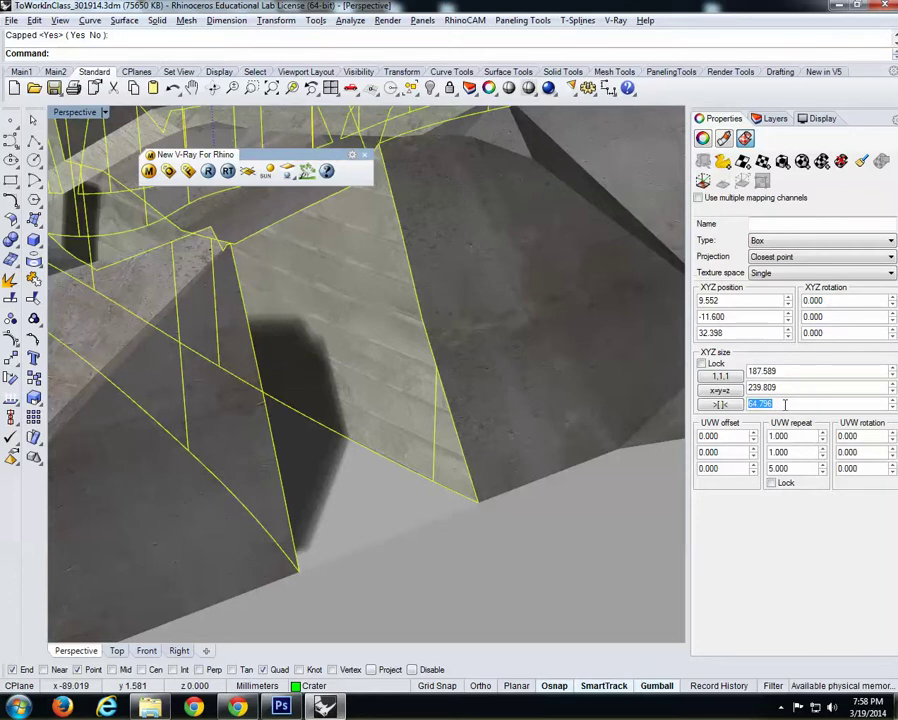
{"action": "key", "text": "Return"}
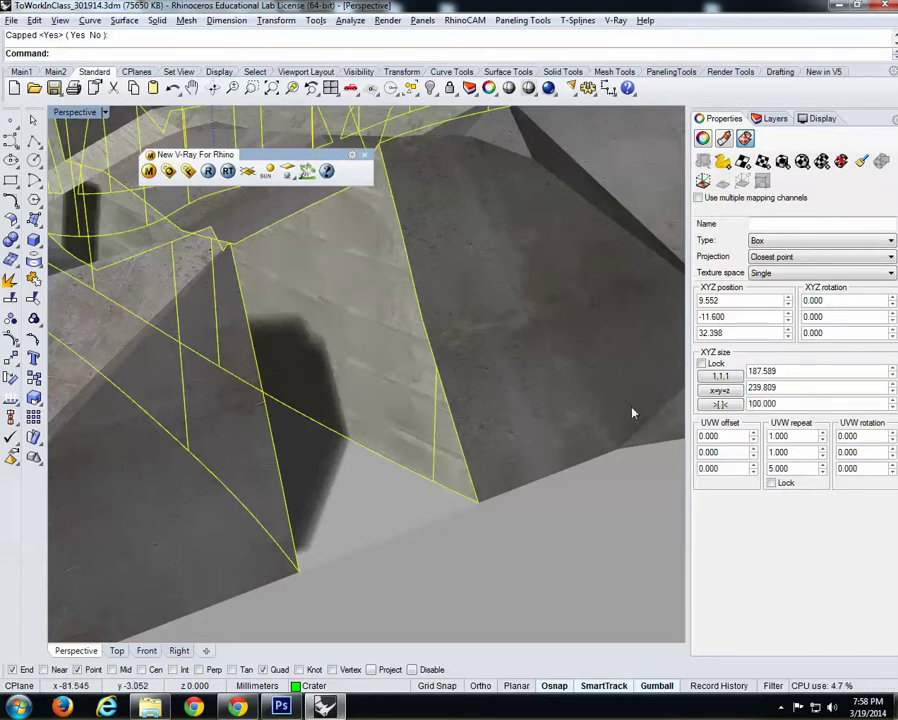
{"action": "left_click", "coordinate": [787, 404]}
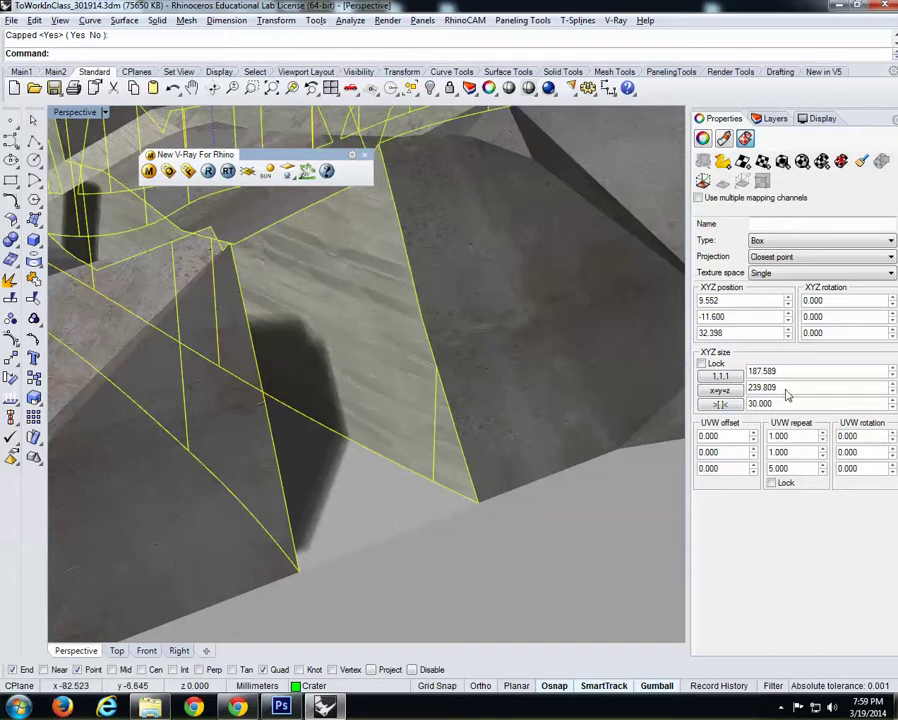
- Set the Crater box mapping's Y size to 100 and X size to 50, check the texture scale and deselect the surfaces
{"action": "left_click", "coordinate": [787, 389]}
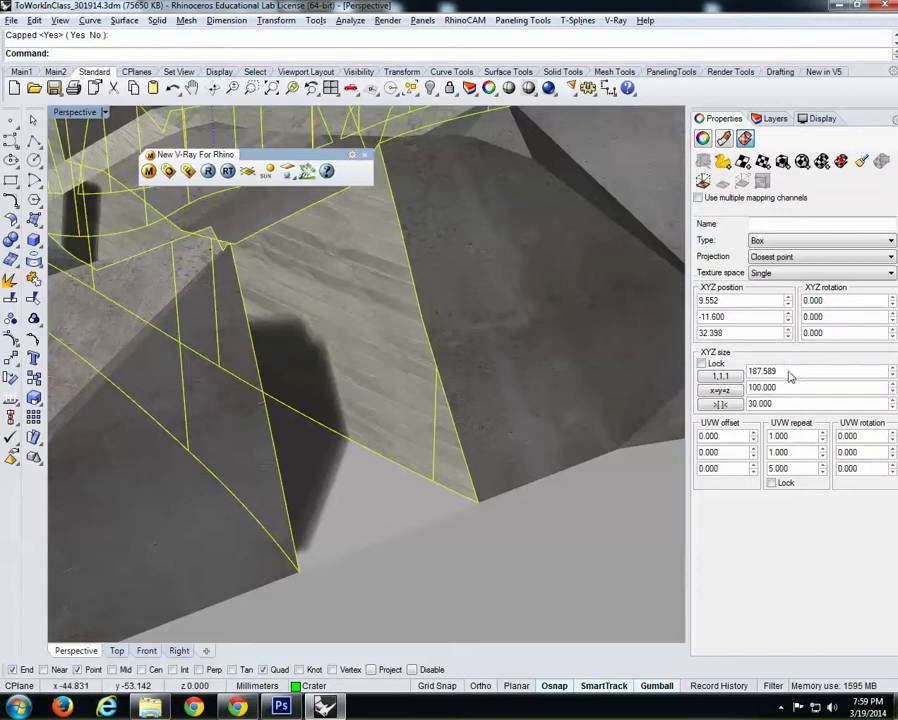
{"action": "left_click", "coordinate": [791, 371]}
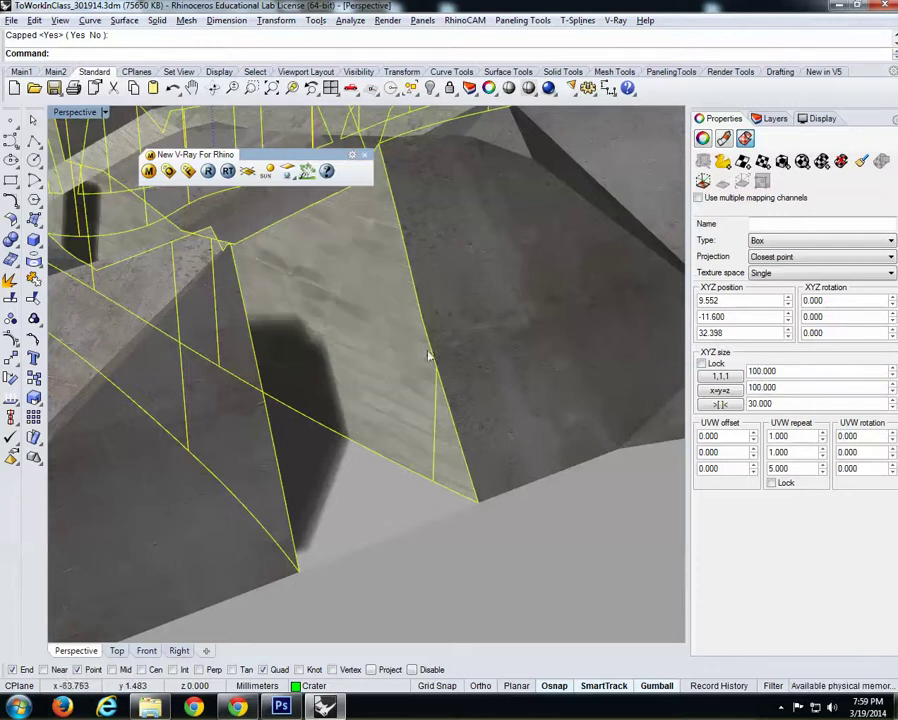
{"action": "left_click", "coordinate": [780, 371]}
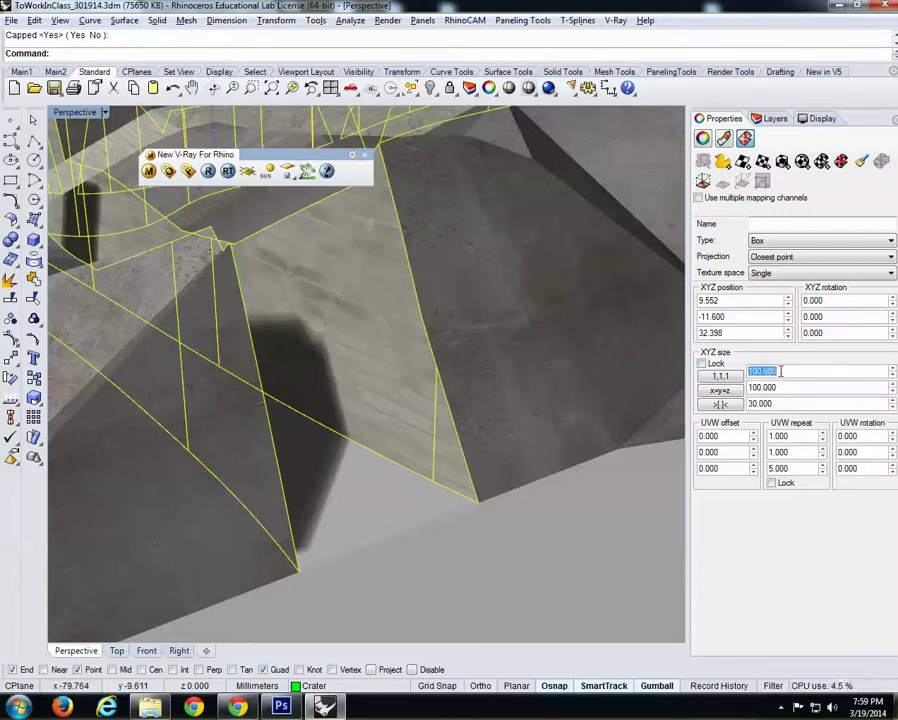
{"action": "type", "text": "50"}
{"action": "key", "text": "Return"}
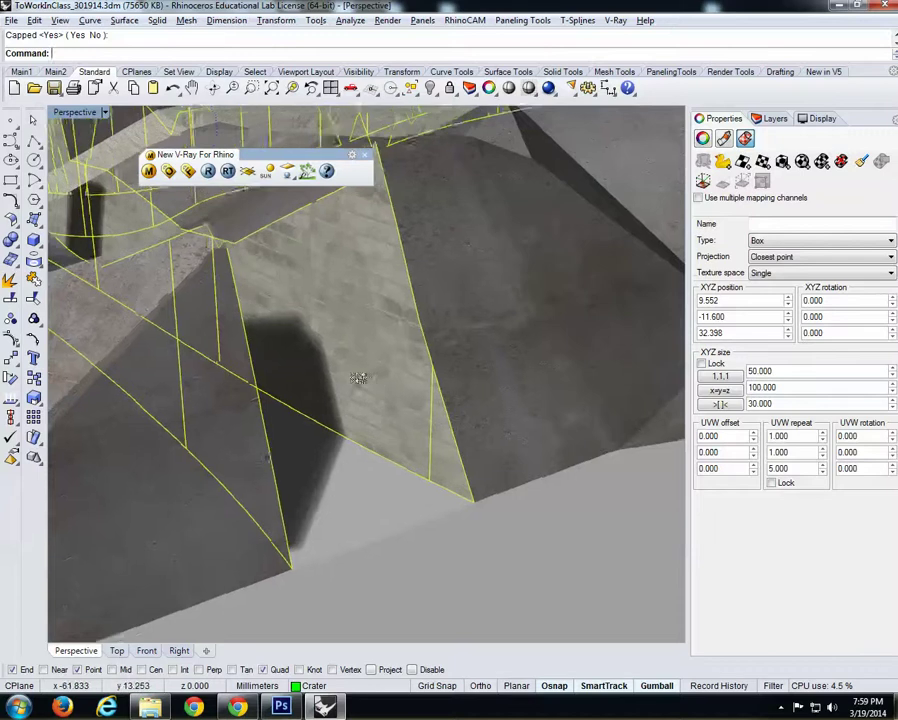
{"action": "mouse_move", "coordinate": [358, 378]}
{"action": "right_mouse_down"}
{"action": "mouse_move", "coordinate": [340, 381]}
{"action": "mouse_move", "coordinate": [356, 394]}
{"action": "right_mouse_up"}
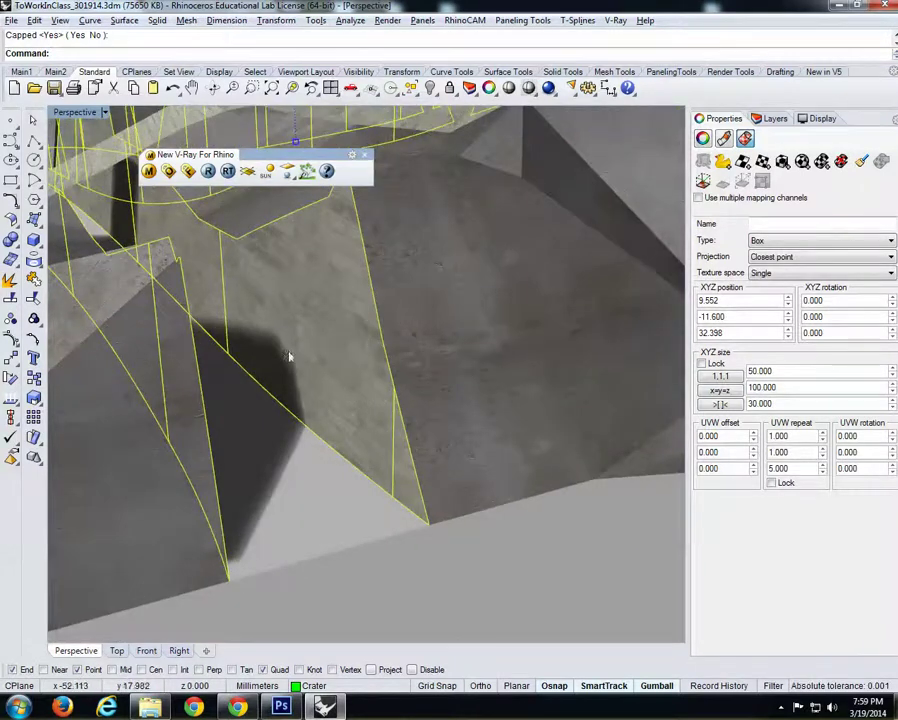
{"action": "right_click_drag", "start_coordinate": [289, 357], "coordinate": [577, 387]}
{"action": "right_click_drag", "start_coordinate": [397, 371], "coordinate": [381, 460]}
{"action": "key", "text": "Escape"}
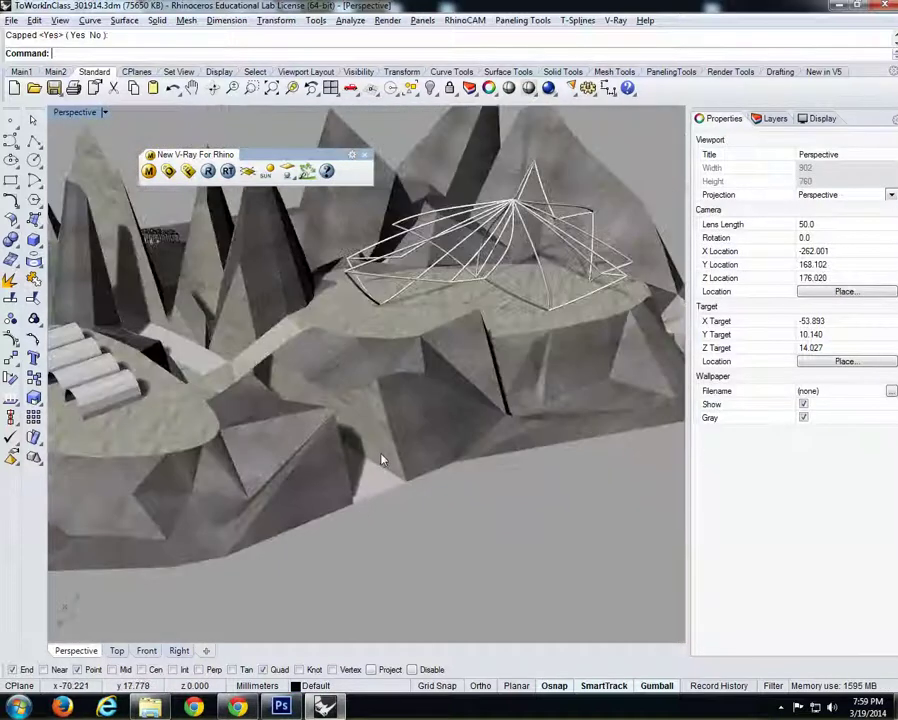